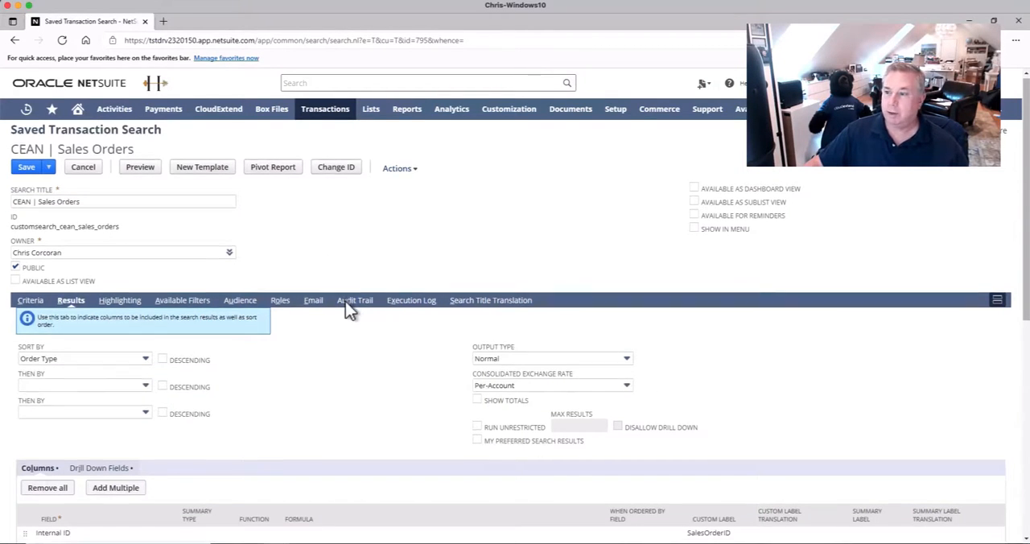
Examine the result columns, the link formula and the custom ID labels of the CEAN | Sales Orders saved search
scroll(345, 306, down, 2)
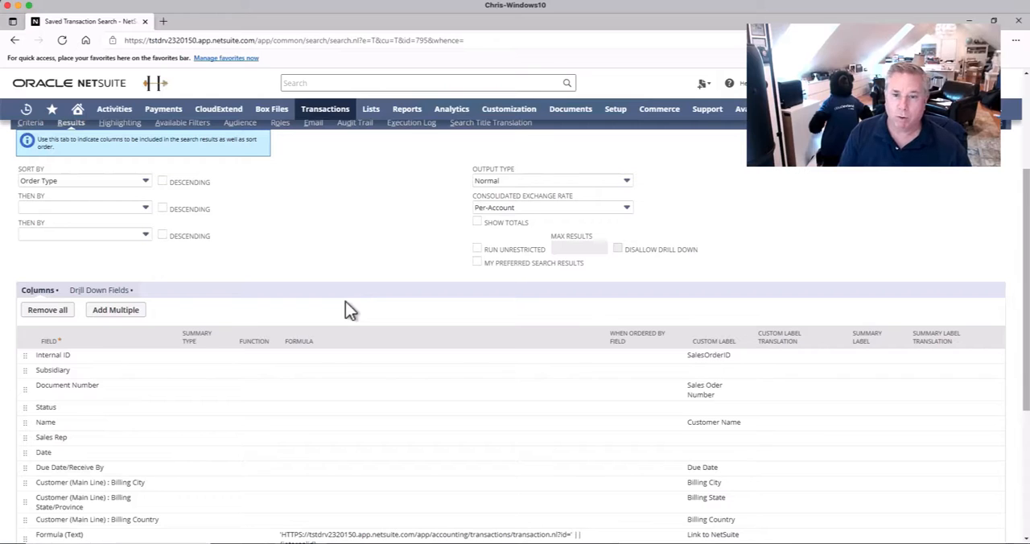
scroll(343, 303, down, 2)
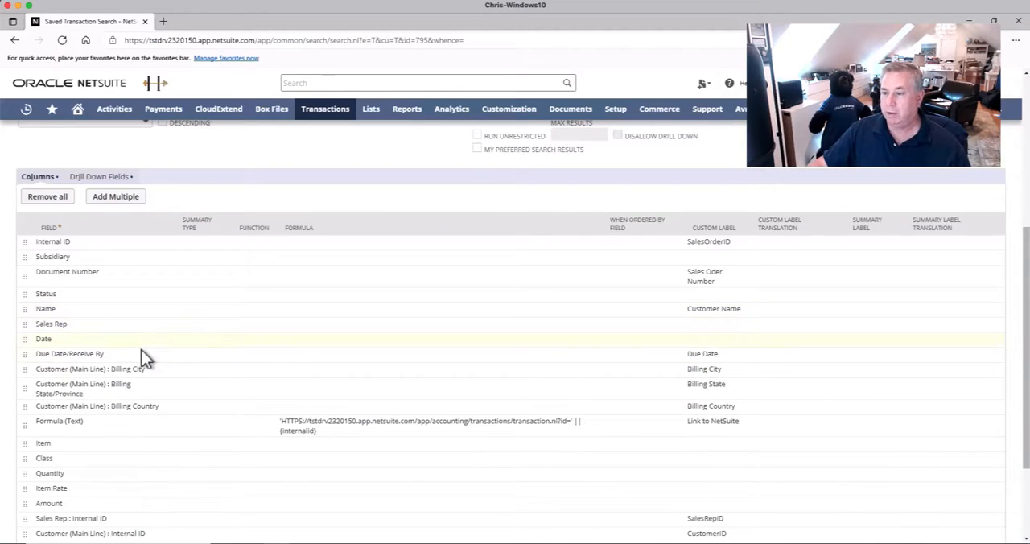
scroll(142, 350, down, 3)
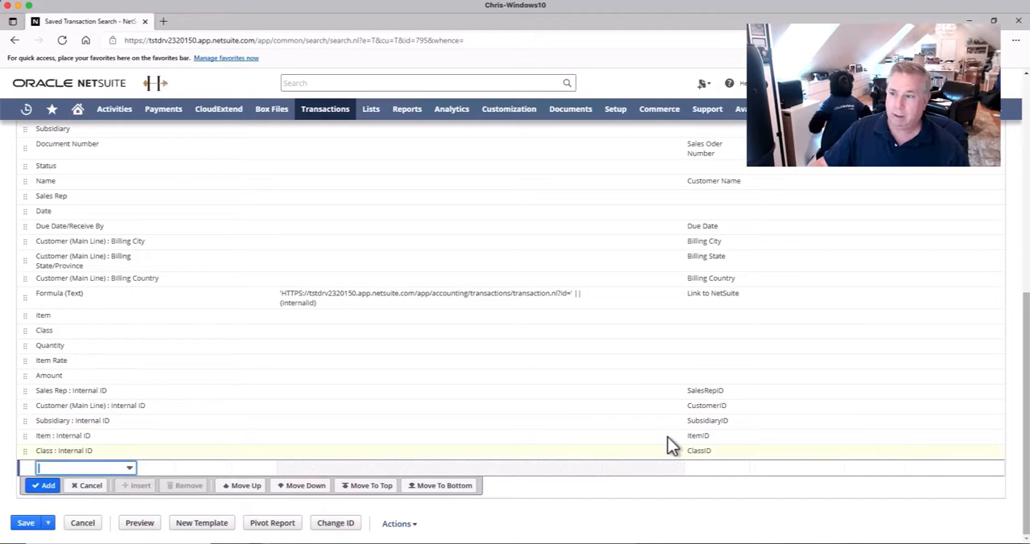
scroll(636, 426, up, 1)
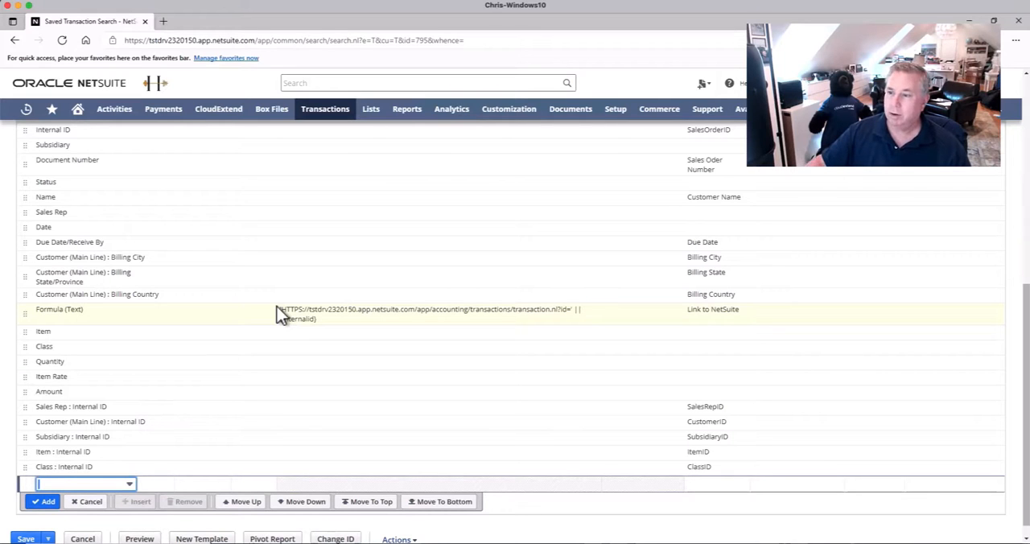
scroll(436, 390, up, 5)
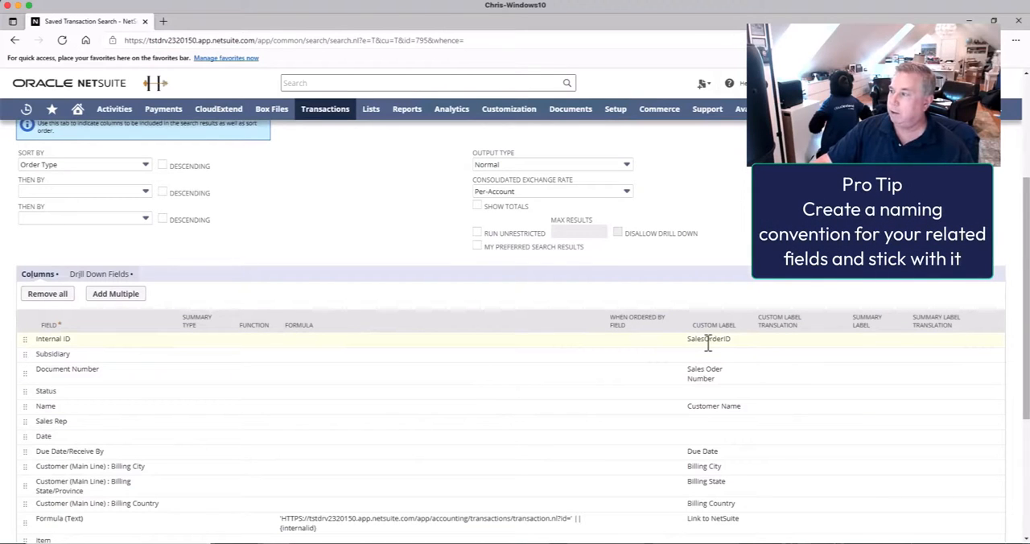
scroll(707, 343, down, 1)
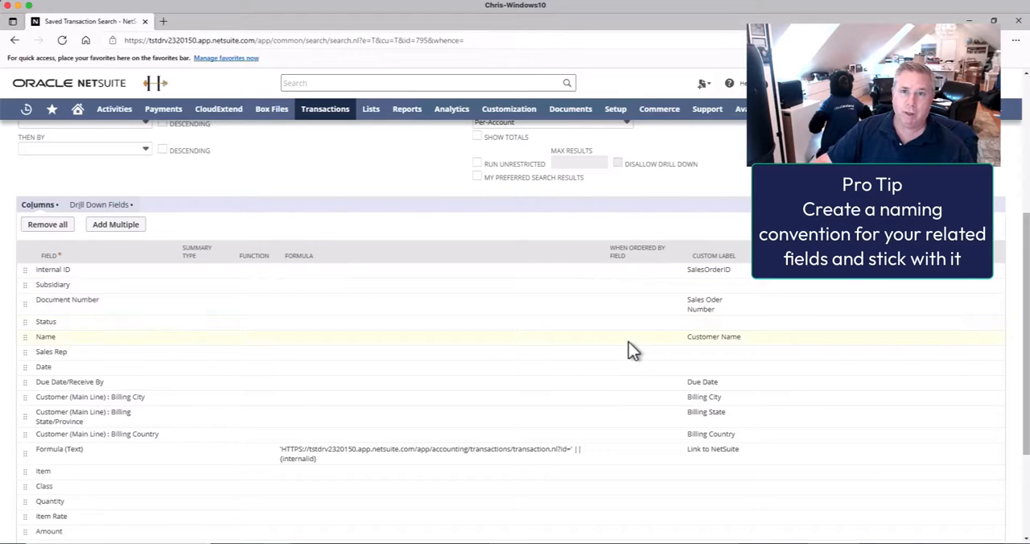
scroll(628, 342, down, 4)
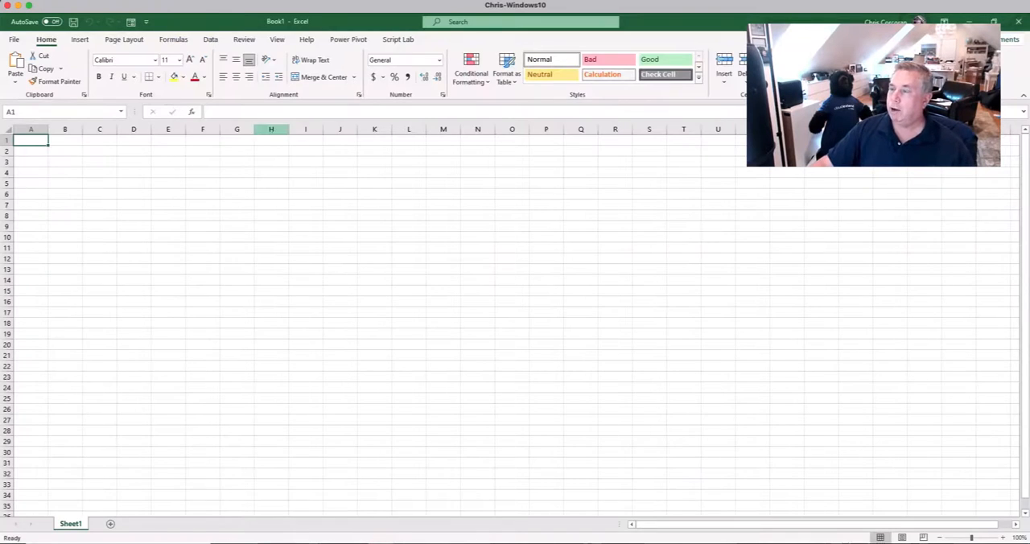
Switch to the blank Excel workbook, open CloudExtend Analytics for NetSuite and start a custom report from scratch
click(211, 39)
click(949, 69)
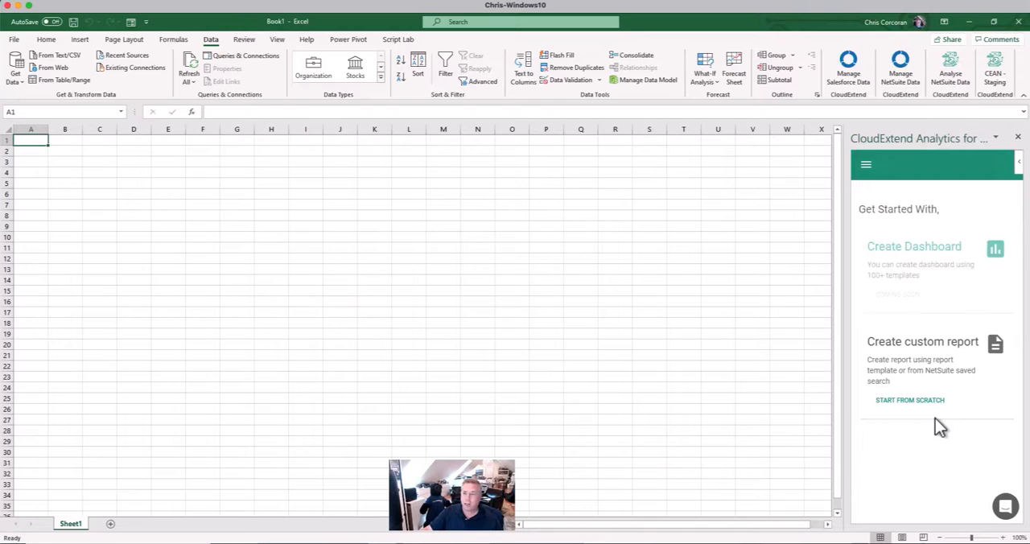
click(904, 400)
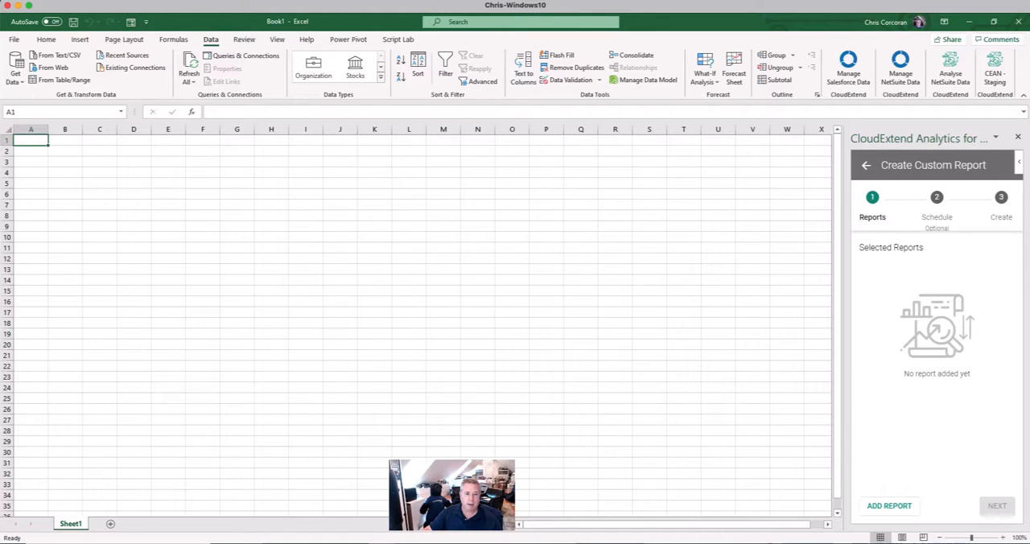
Select the saved searches CEAN | Customers and CEAN | Employees for the custom report
click(885, 507)
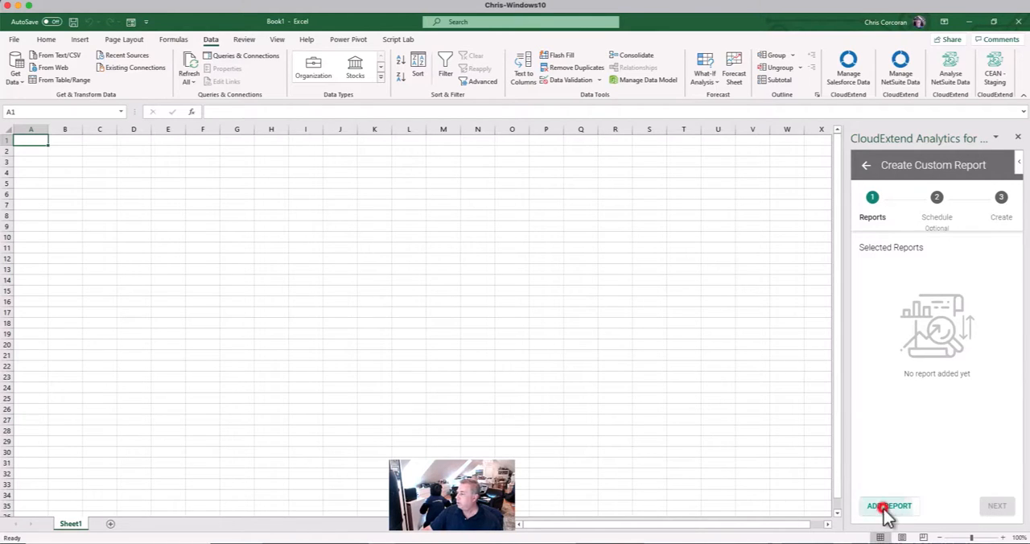
click(893, 224)
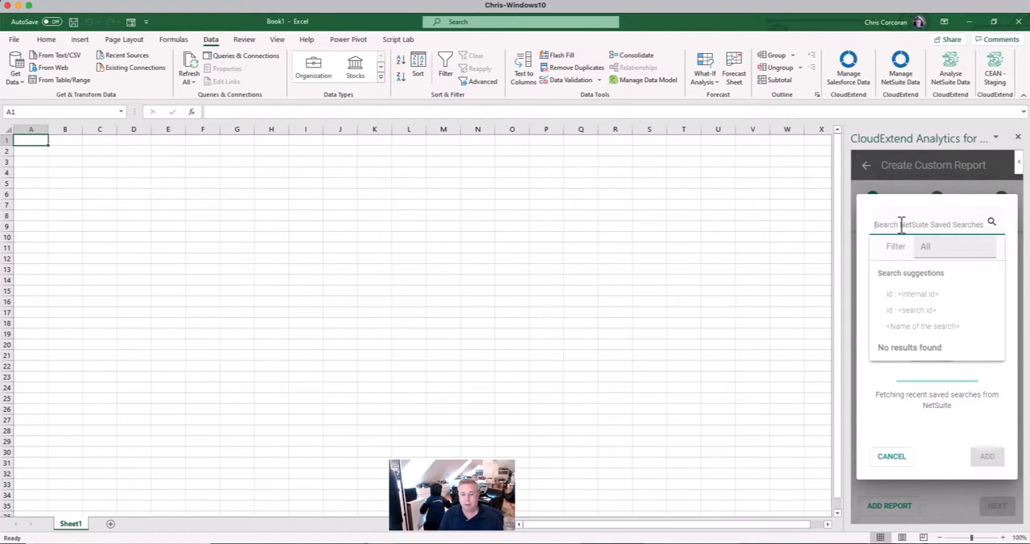
text(cean | cus)
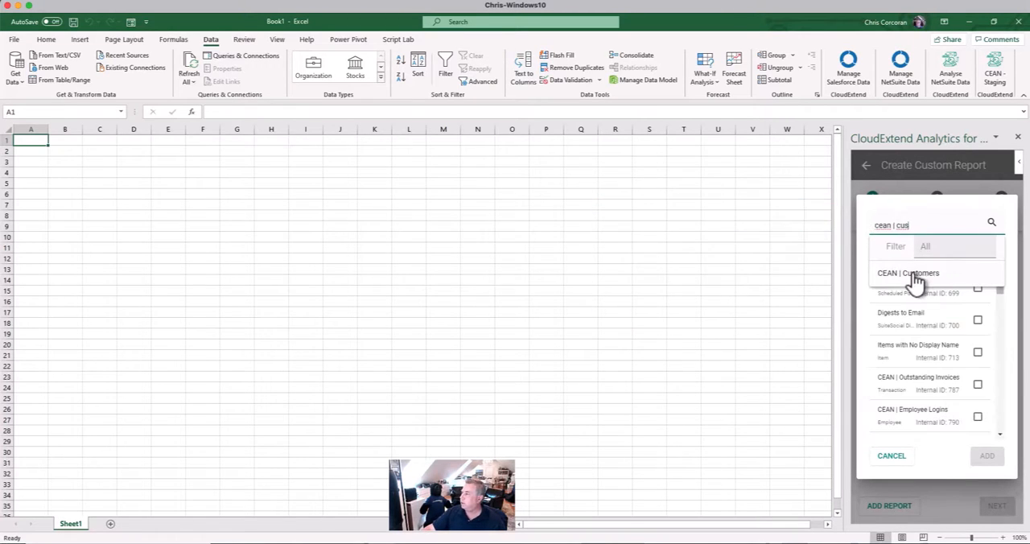
click(908, 275)
double_click(907, 225)
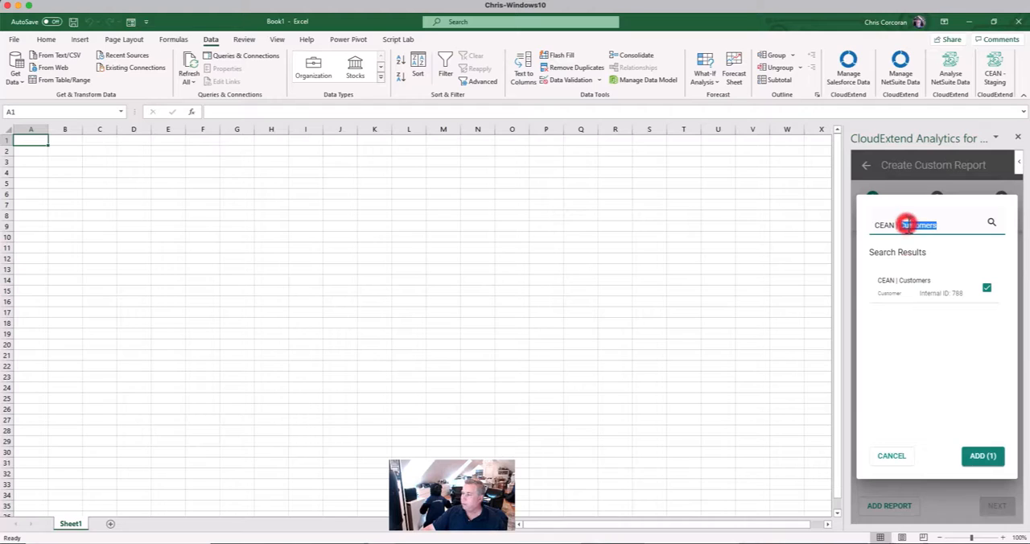
text(employ)
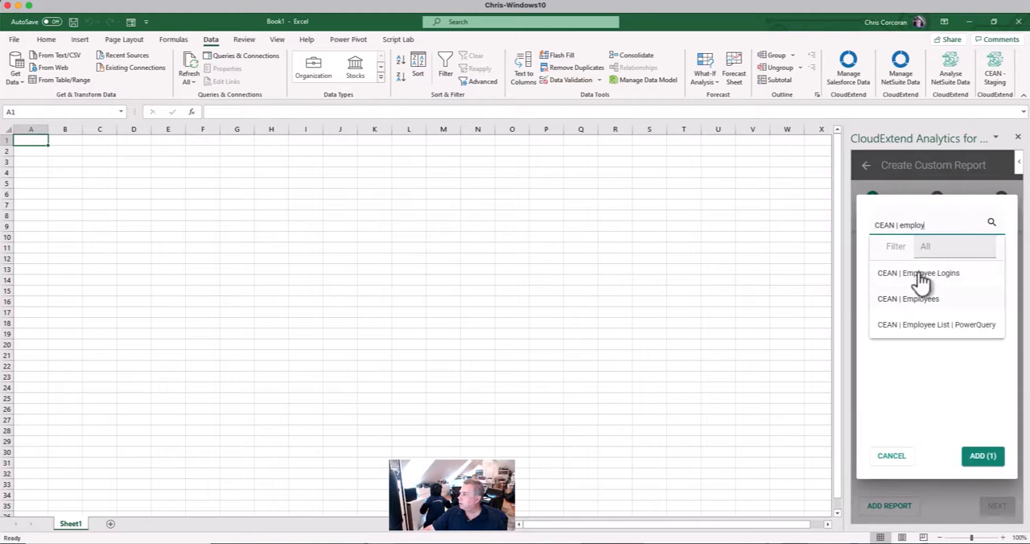
click(909, 297)
Also select CEAN | Non Inventory Item List and CEAN | GL Accounts, and add the chosen searches to the report list
double_click(921, 225)
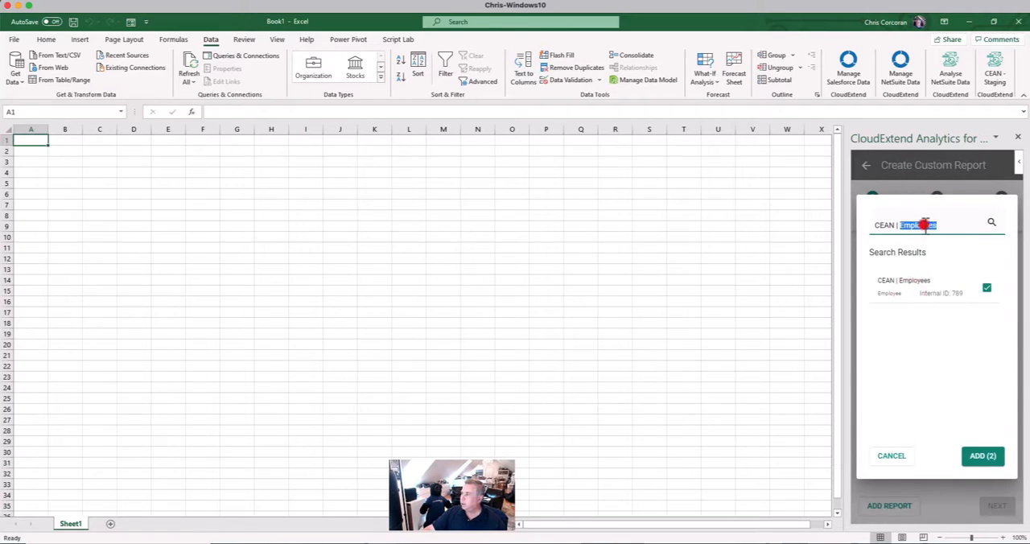
text(non)
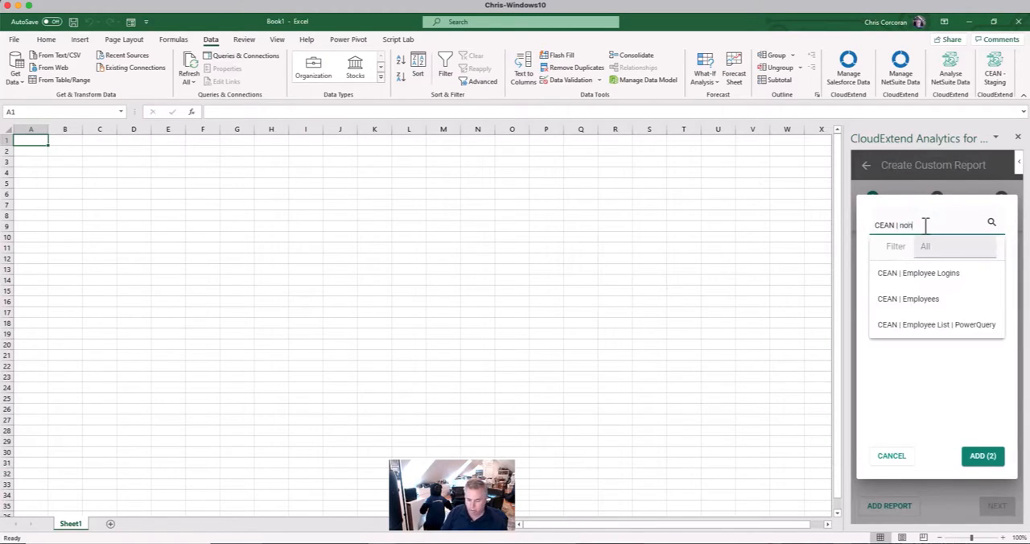
text( inv)
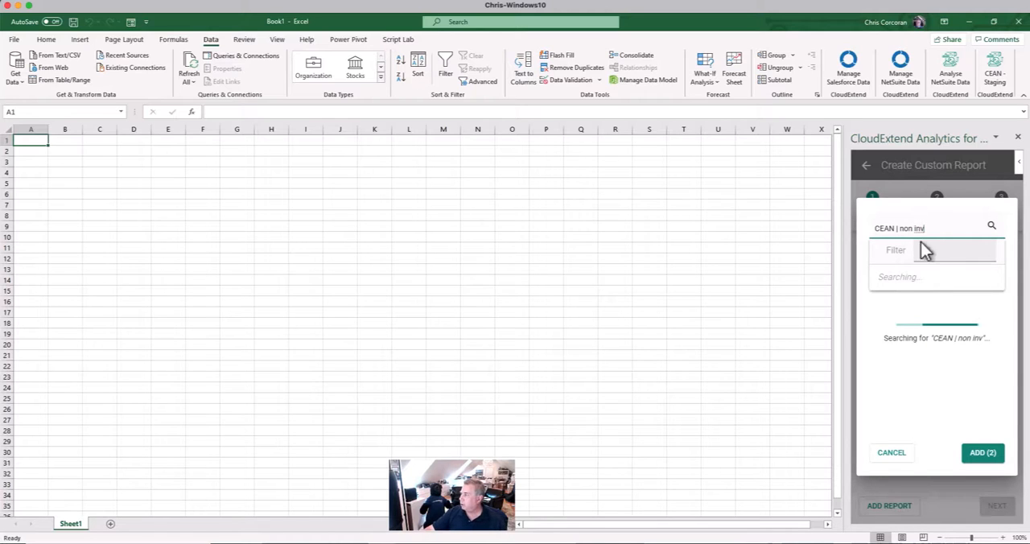
click(915, 274)
text(acc)
drag(899, 226, 939, 225)
click(912, 274)
text(subs)
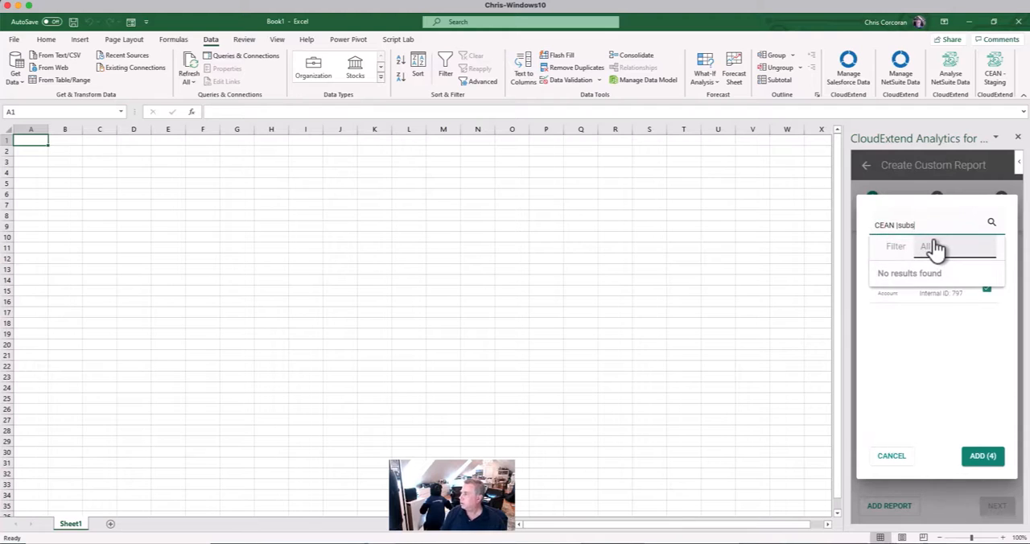
click(979, 456)
Start adding more reports and select the saved searches CEAN | Subsidiary List and CEAN | Outstanding Invoices
click(888, 506)
text(subsid)
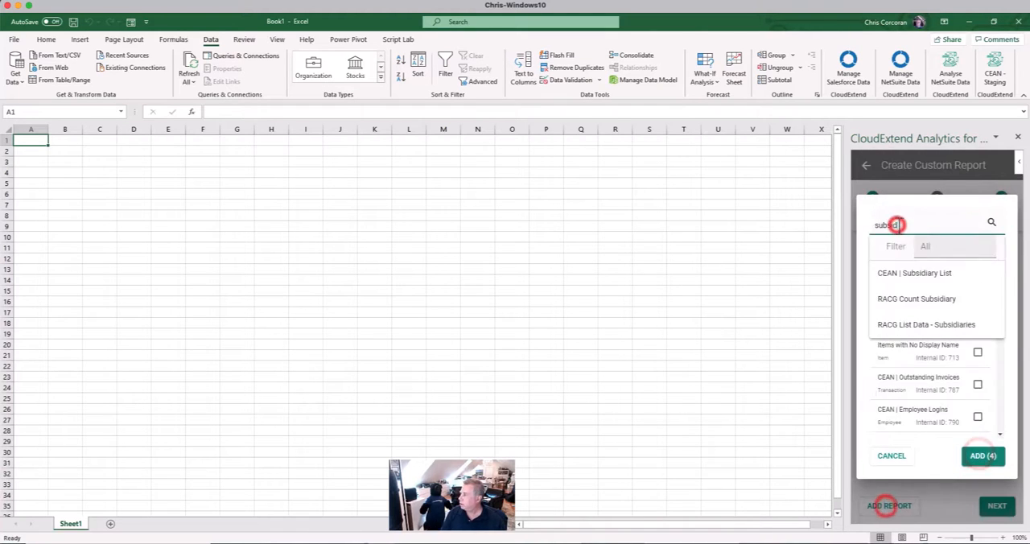
click(907, 270)
text(outstand)
drag(899, 226, 957, 227)
click(919, 272)
Select CEAN | Opportunity Summary, CEAN | Sales Orders and CEAN | Employee Logins, and add the chosen searches to the report list
text(pport)
click(922, 270)
text(sales o)
click(907, 273)
text(employee)
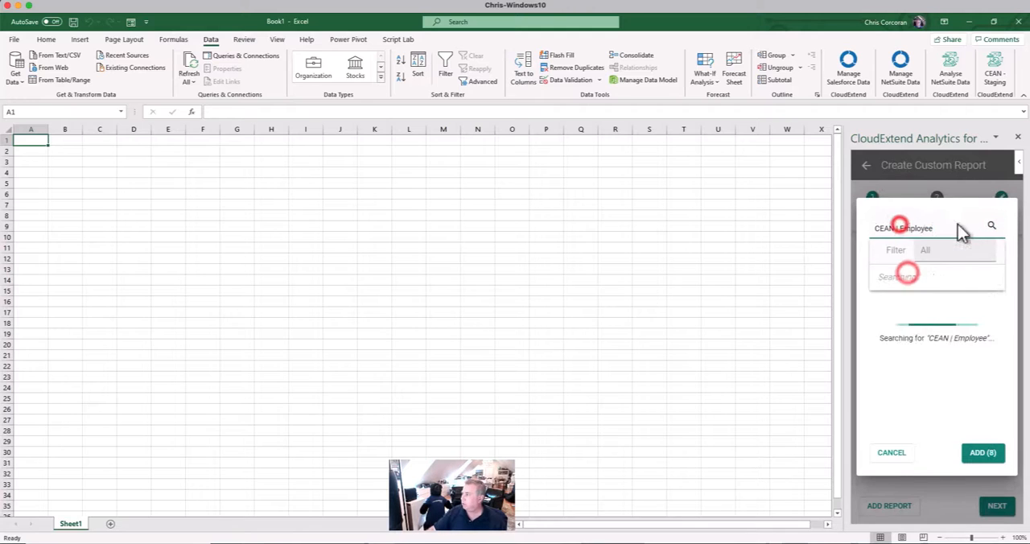
click(918, 273)
click(983, 456)
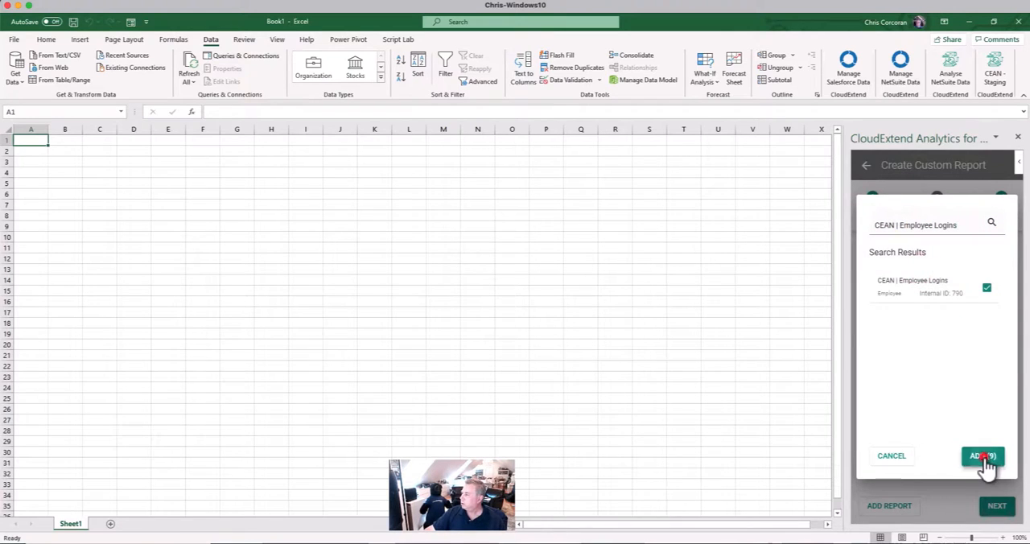
Check the list of selected reports and continue to the creation stage without adding a schedule
scroll(915, 419, down, 2)
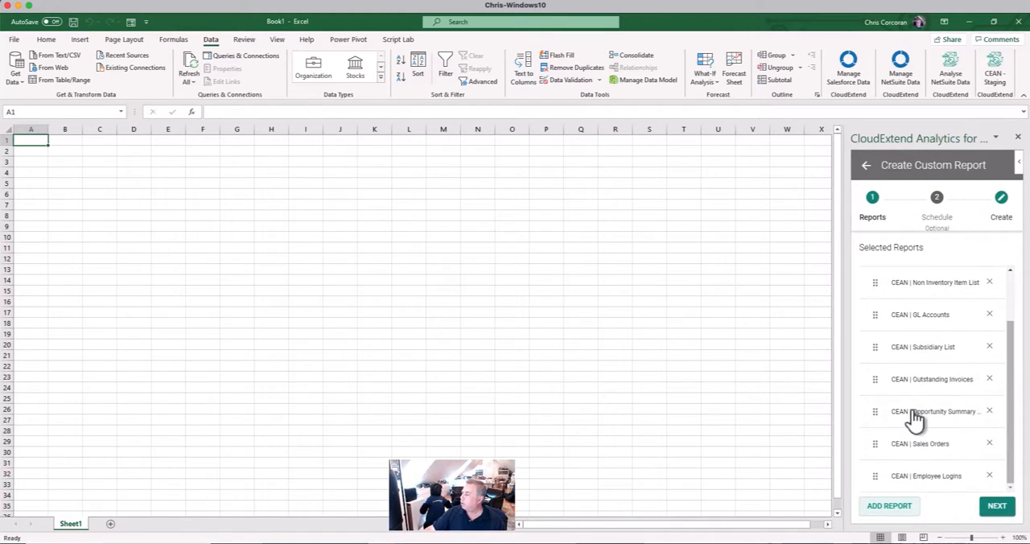
scroll(915, 418, up, 2)
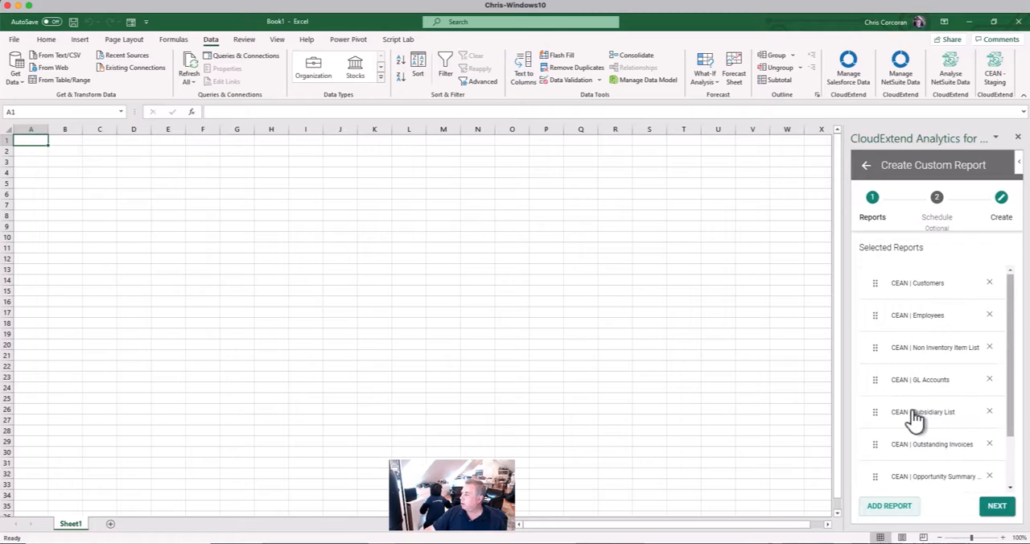
click(996, 505)
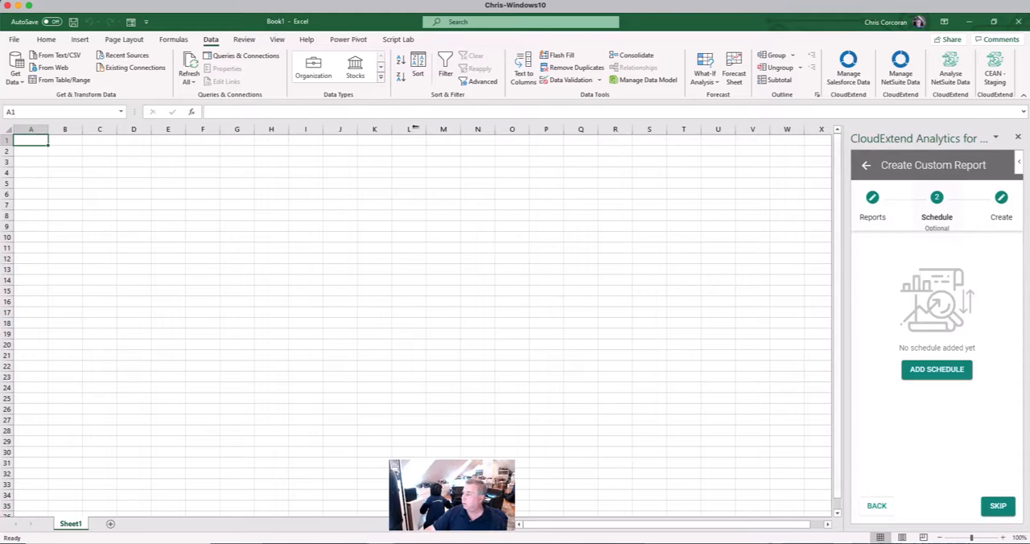
click(998, 506)
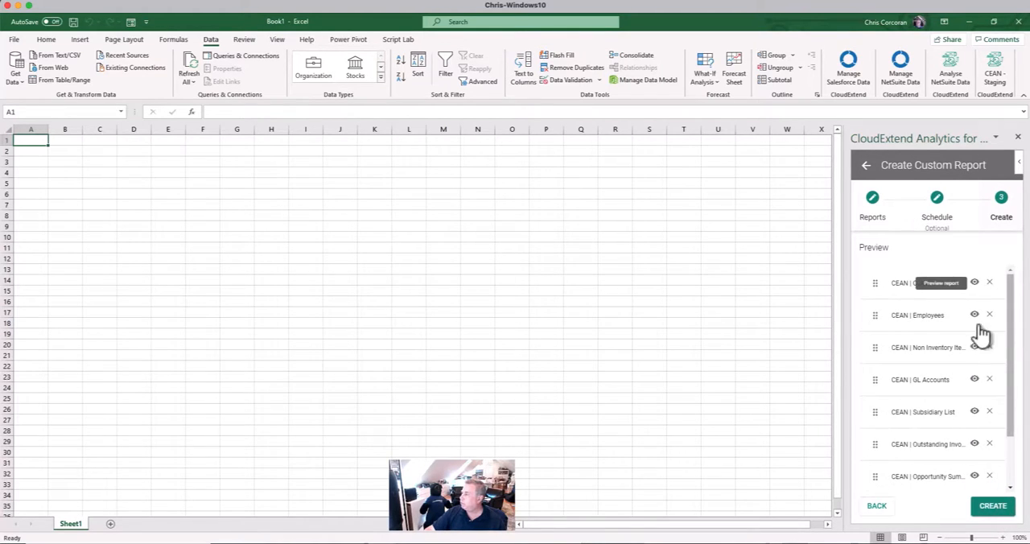
Preview the data of the CEAN | Customers report, checking its columns, and close the preview
click(975, 282)
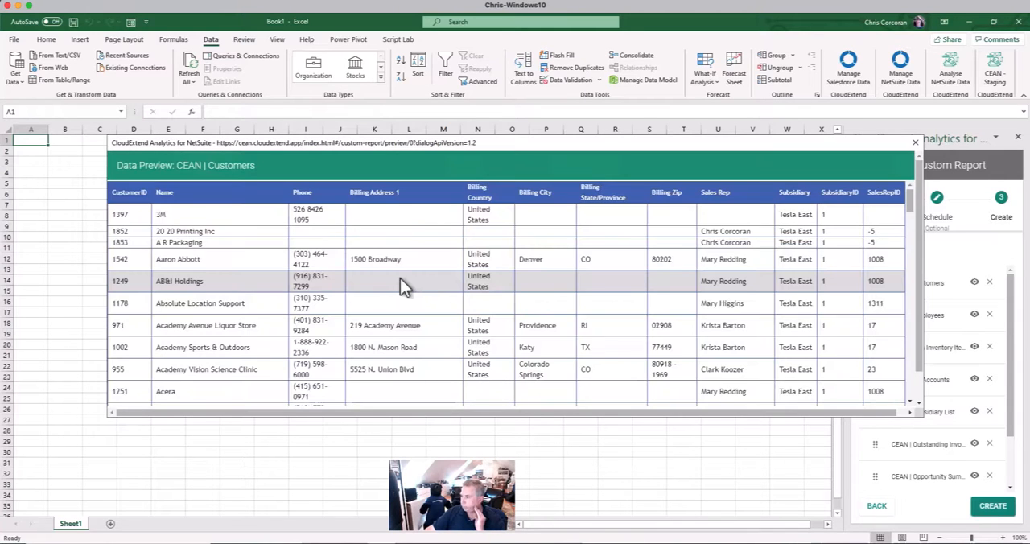
scroll(398, 322, down, 2)
scroll(397, 322, up, 2)
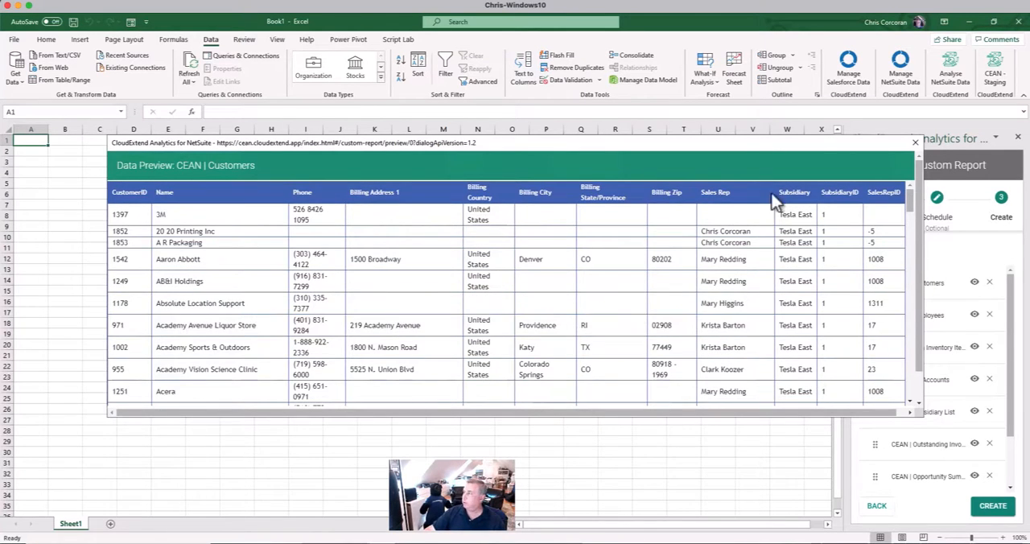
click(914, 142)
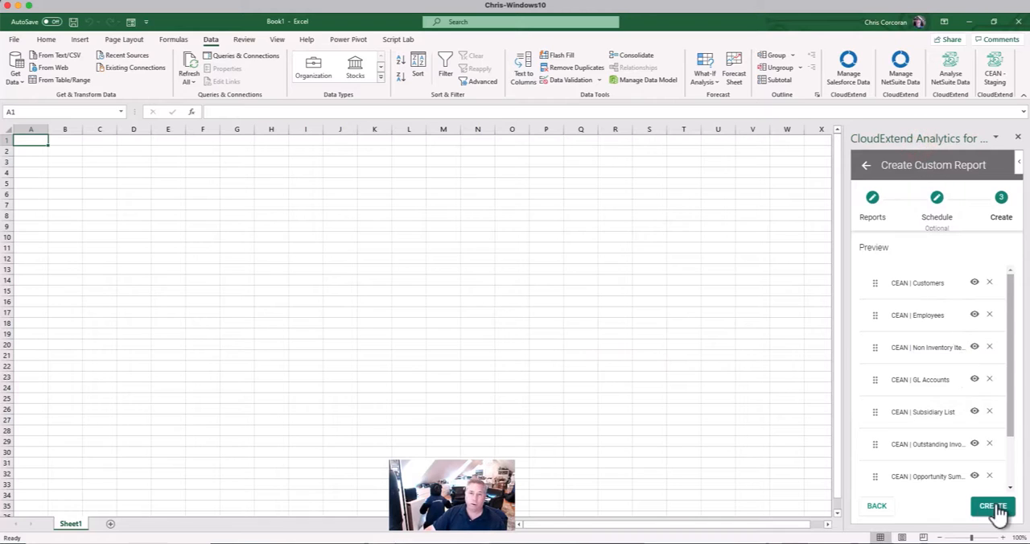
Create all the selected reports in the workbook and select cell C5 on the CEAN | Employee Logins sheet
click(994, 507)
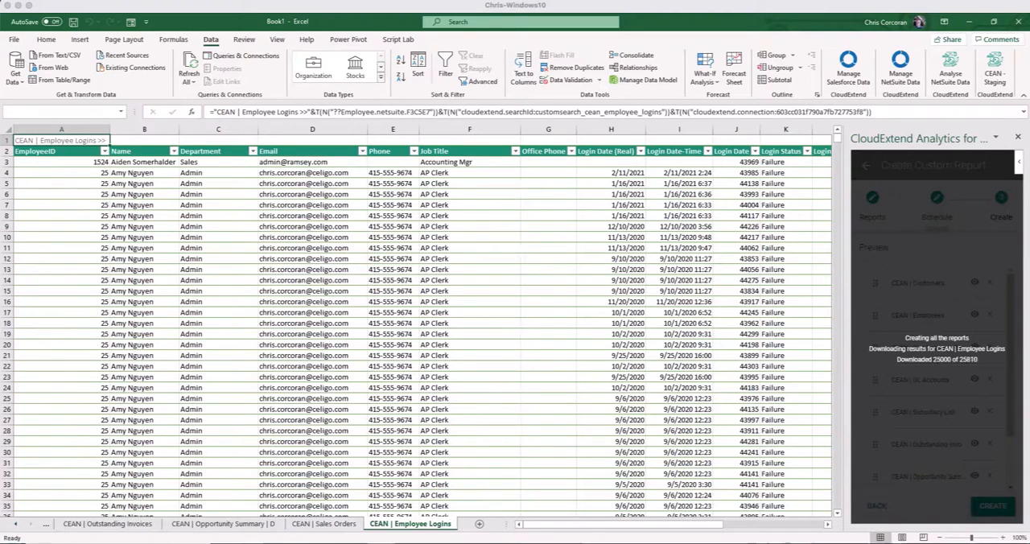
click(453, 207)
click(236, 184)
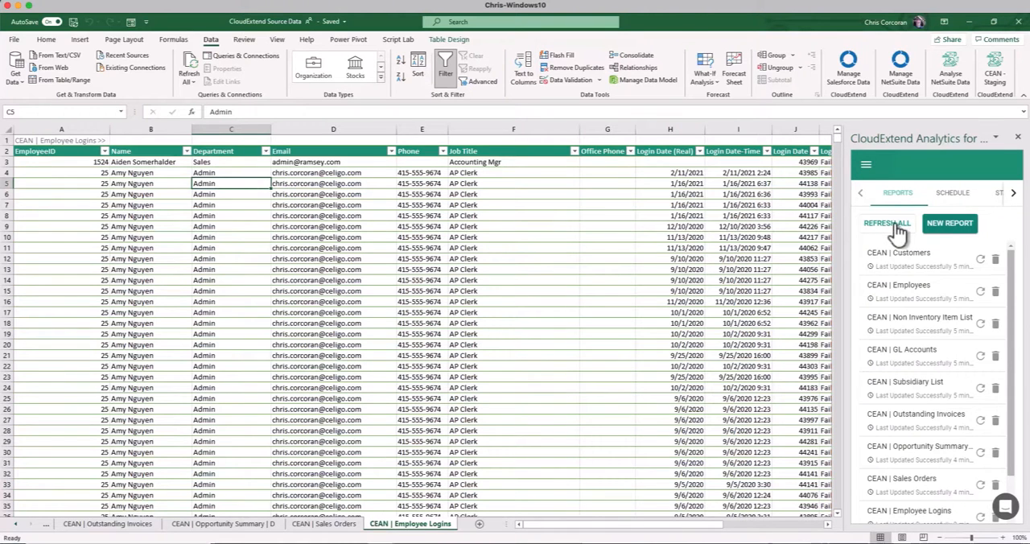
Open the schedule overview of the created reports
click(956, 194)
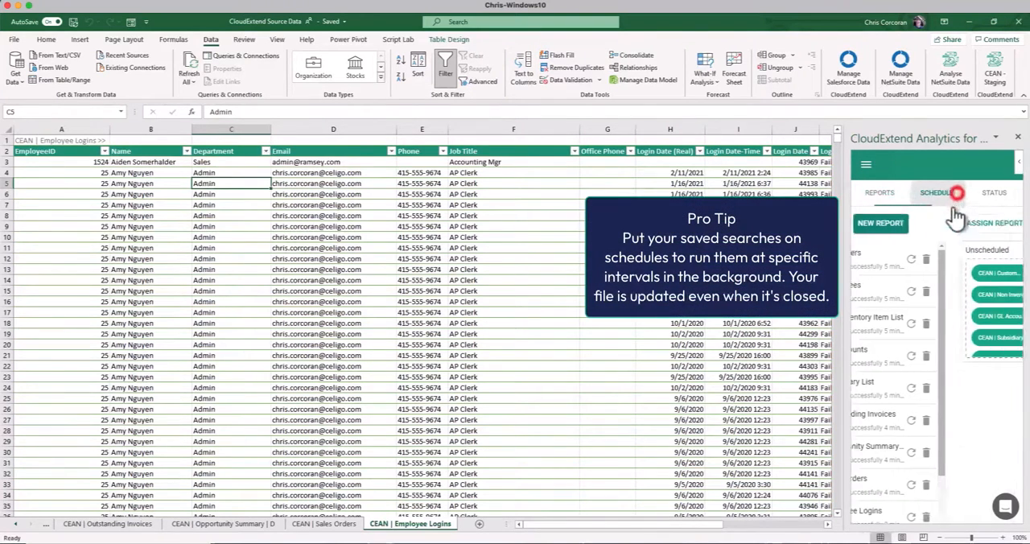
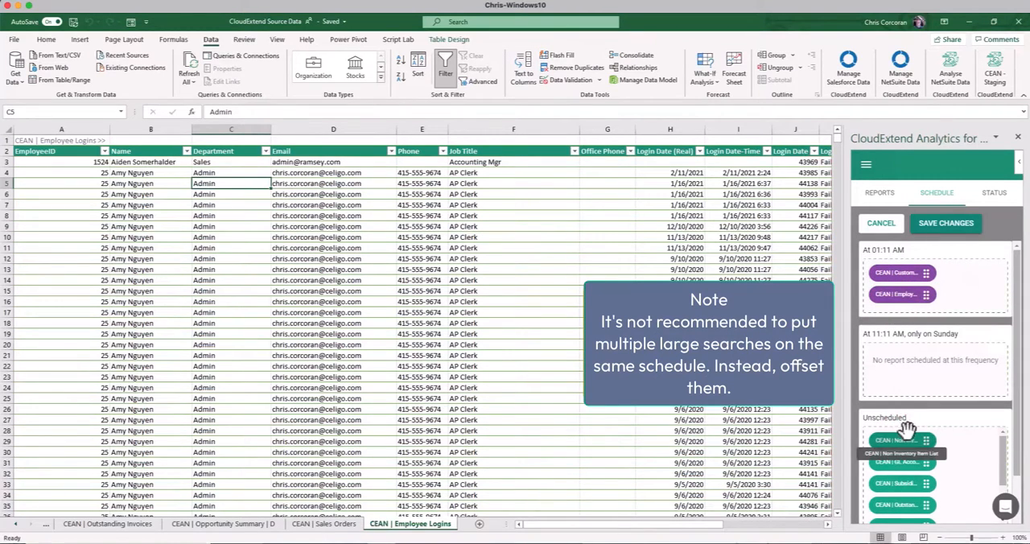
Assign the Non Inventory Item, GL Accounts and Subsidiary reports to the Sunday 11:11 AM schedule, all other unscheduled reports to 01:11 AM, and save
drag(908, 438, 917, 366)
drag(891, 441, 962, 359)
drag(893, 457, 976, 272)
drag(895, 475, 962, 303)
drag(895, 498, 960, 322)
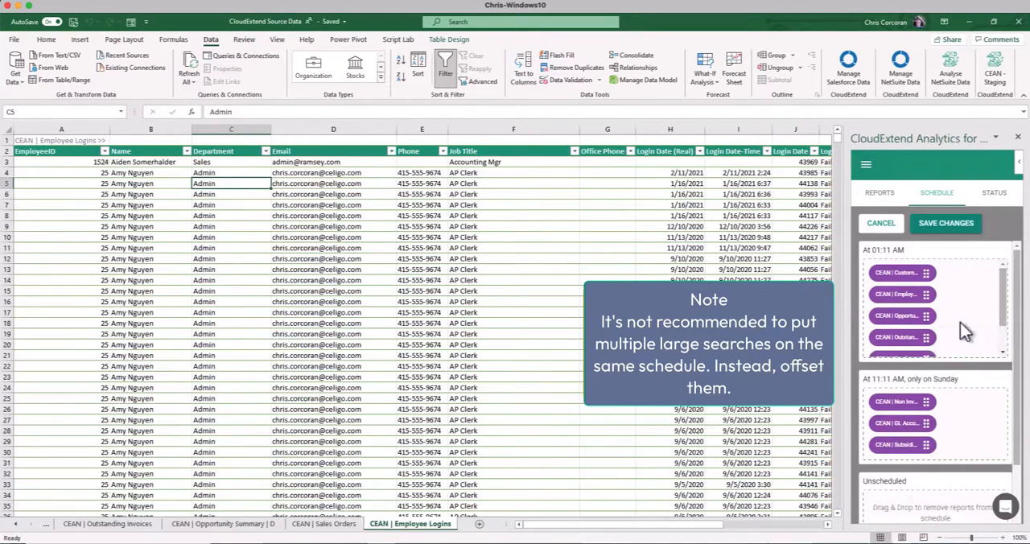
scroll(960, 322, down, 2)
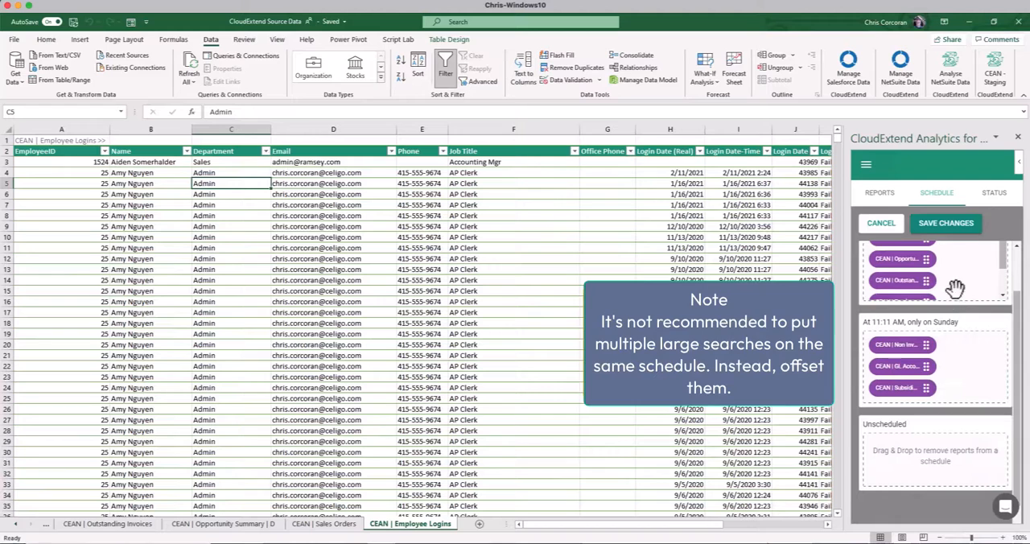
click(948, 224)
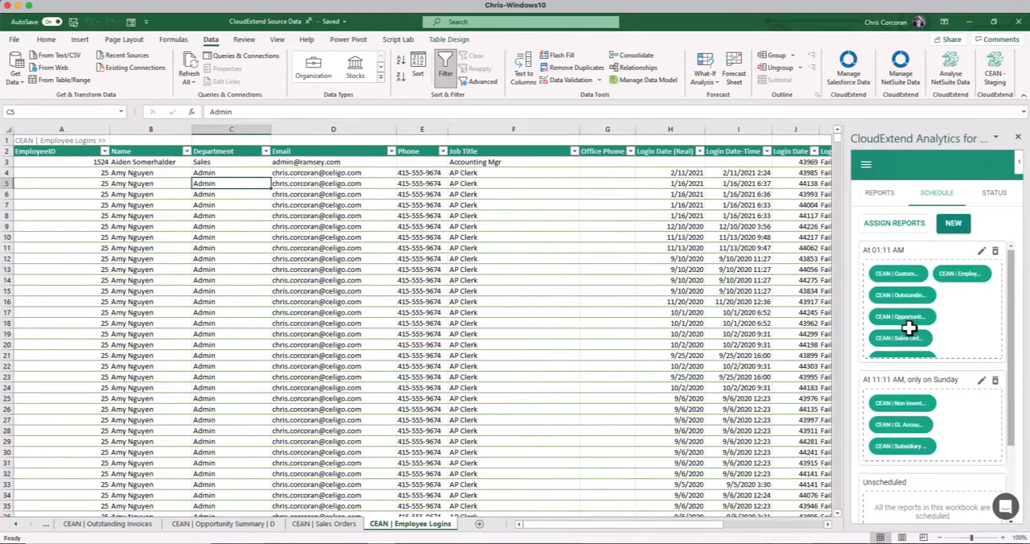
Check the Login Date column on the CEAN | Employee Logins sheet and close the source data workbook
click(791, 158)
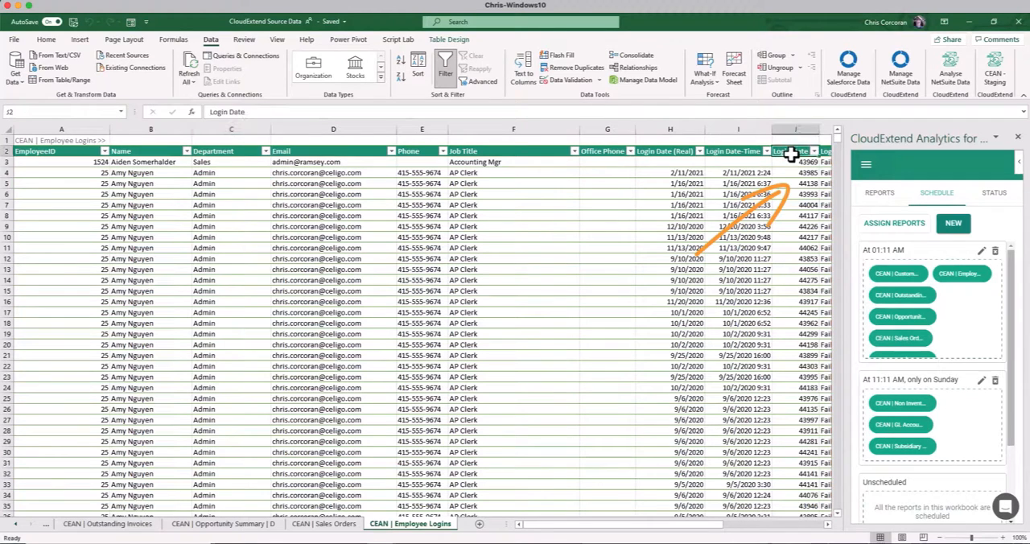
click(792, 170)
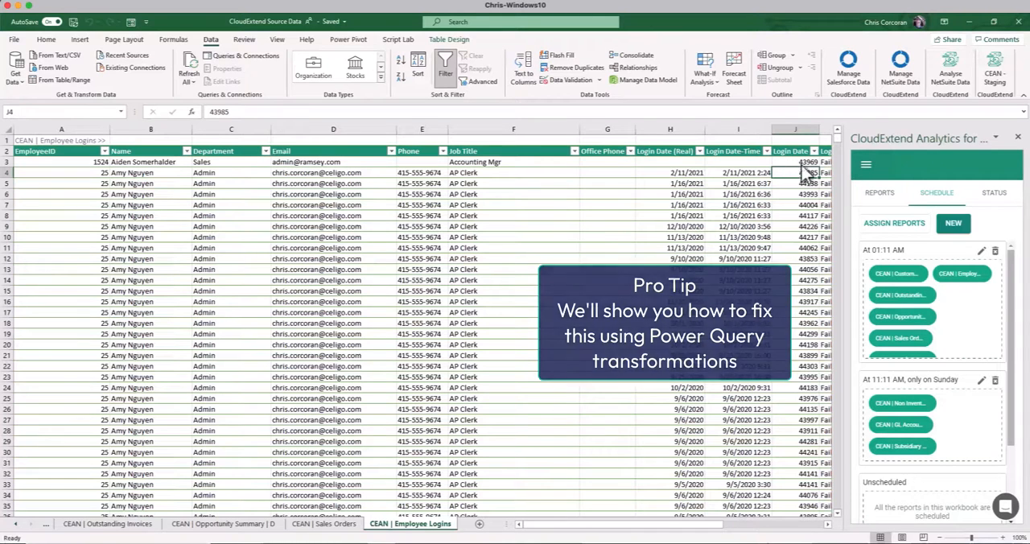
click(1020, 24)
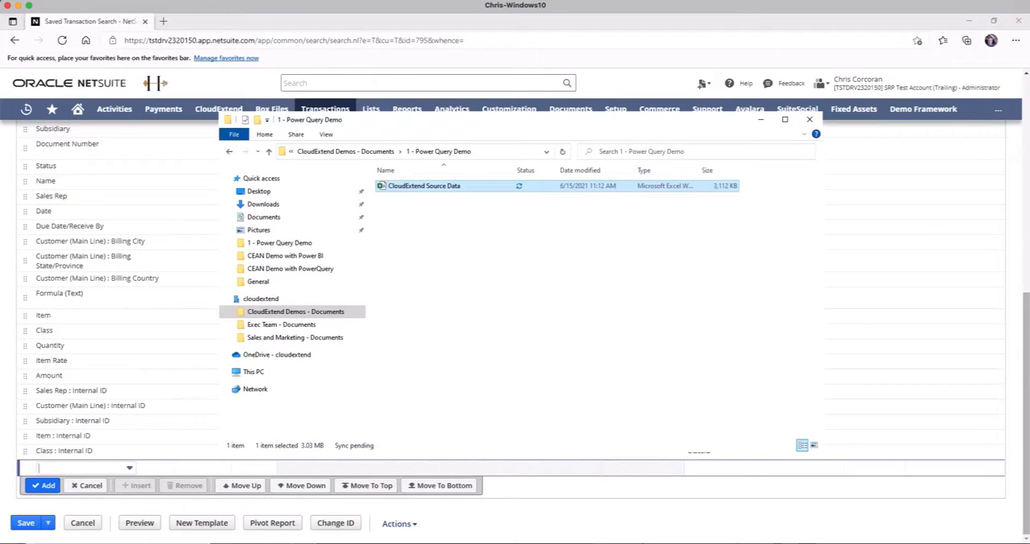
Launch Excel again and create a blank workbook with cell A1 selected
key(super)
text(excel)
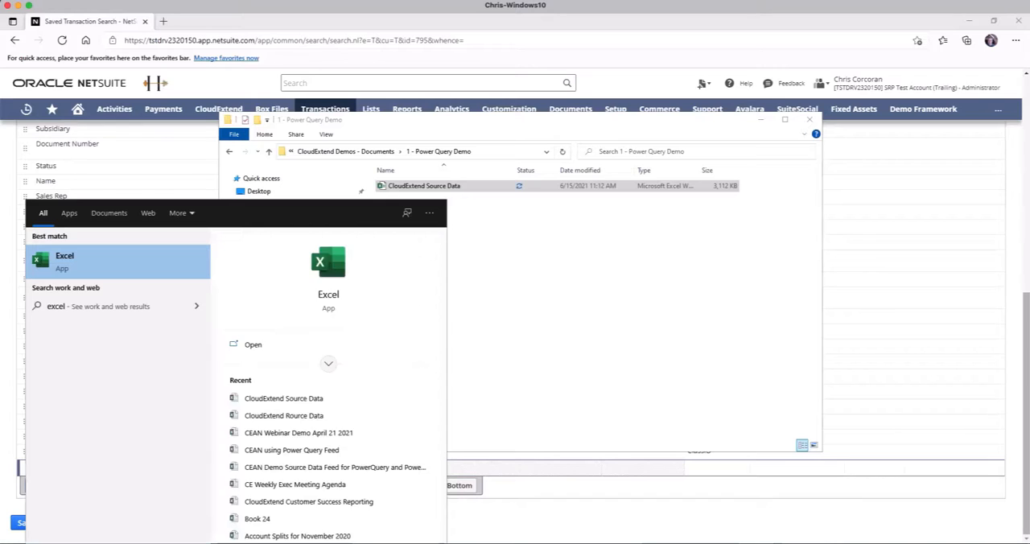
key(Escape)
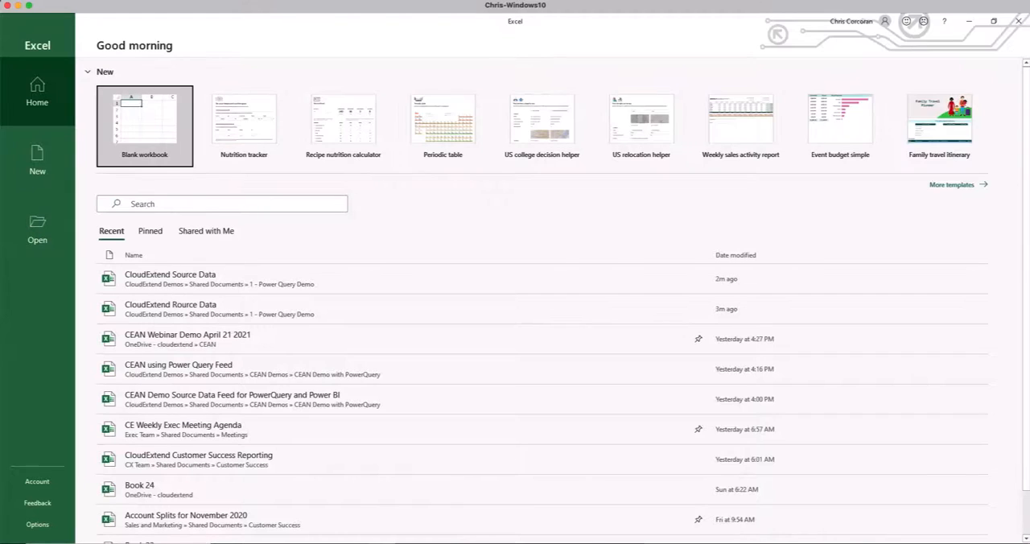
click(138, 132)
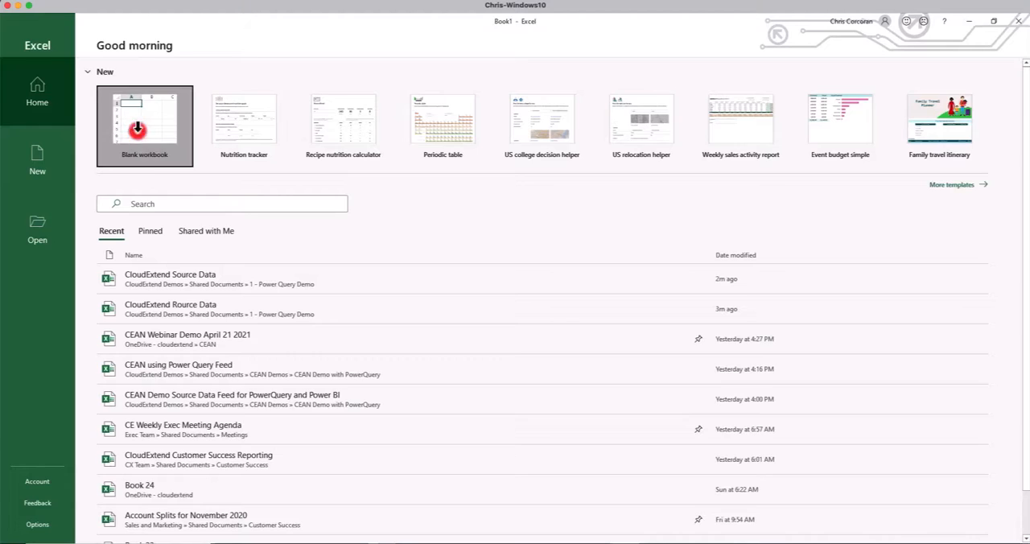
click(135, 129)
click(35, 140)
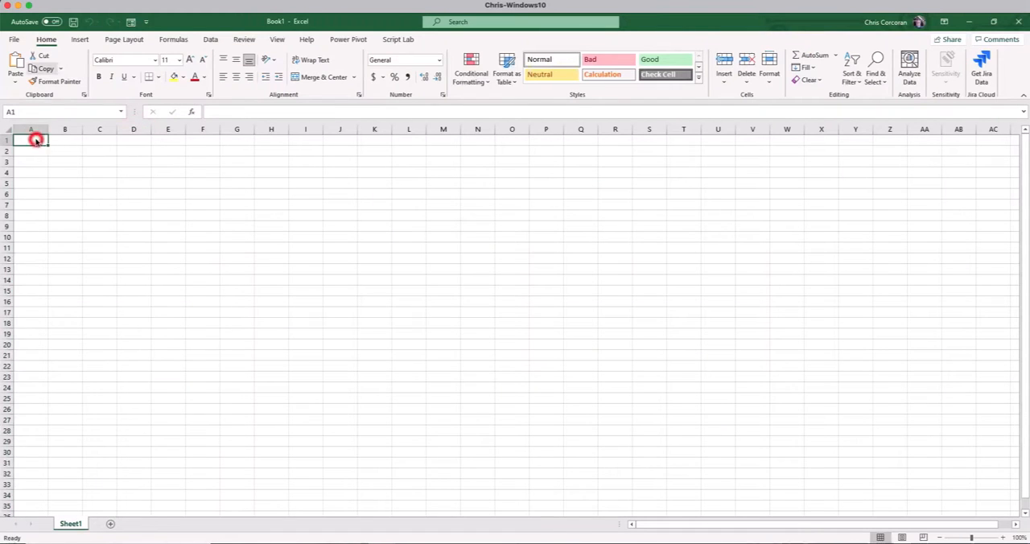
Save the new workbook as CloudExtend Power Query Analysis in the 1 - Power Query Demo folder
click(14, 39)
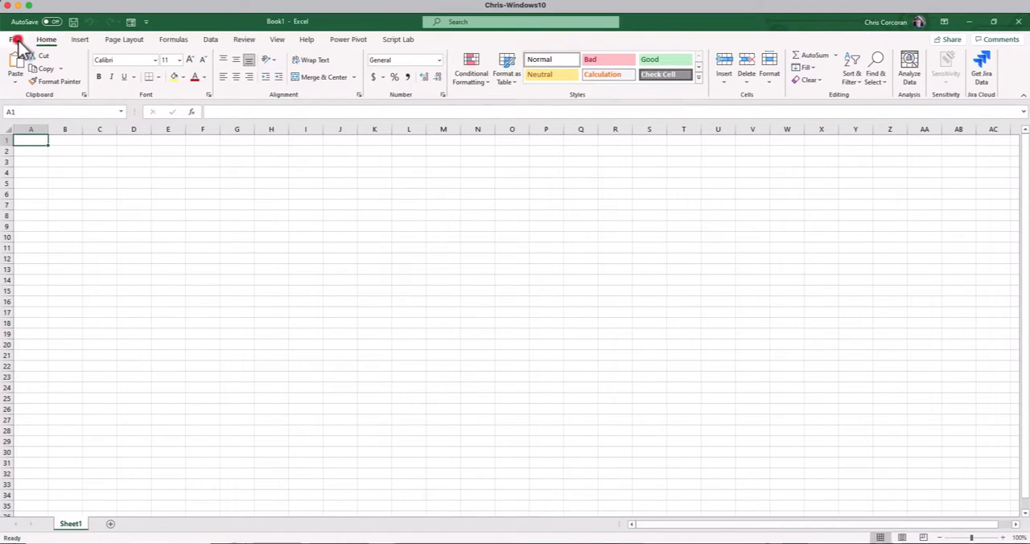
click(38, 184)
text(CloudExtend Power Query Analysis)
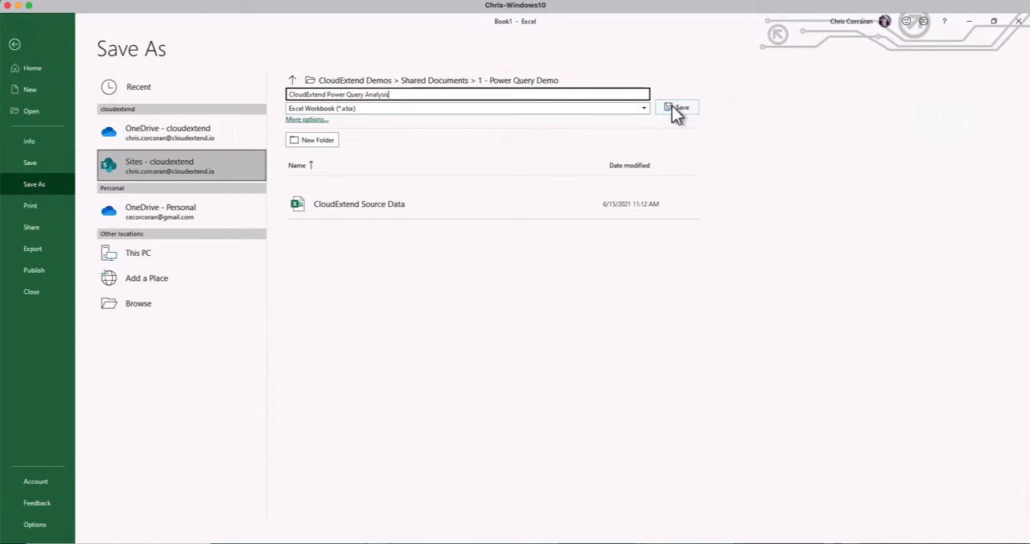
click(676, 109)
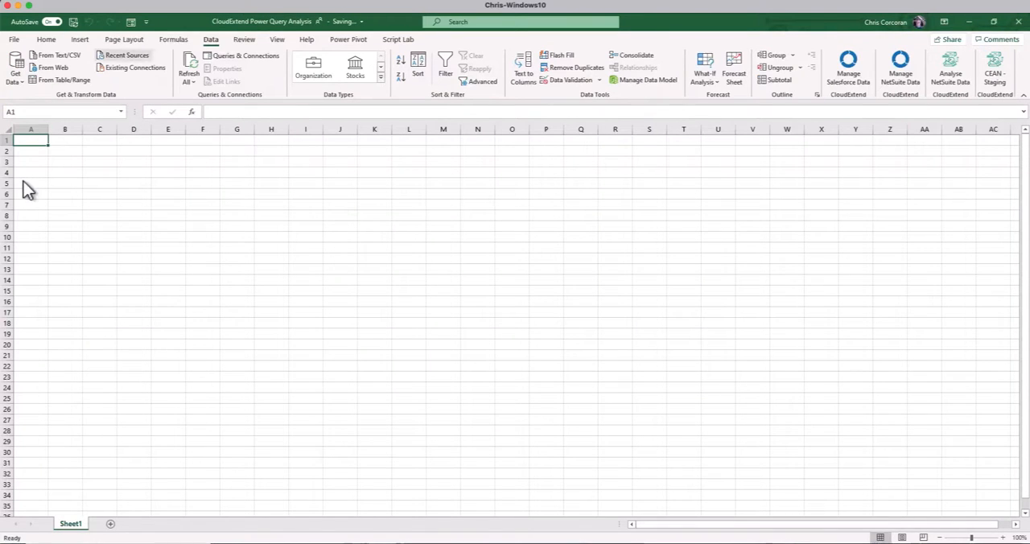
click(22, 84)
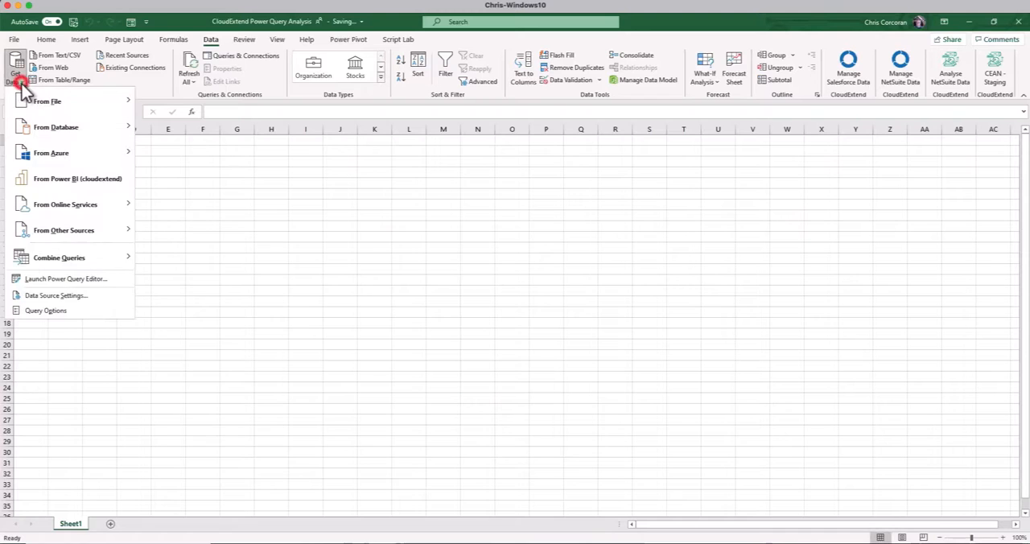
mouse_move(93, 100)
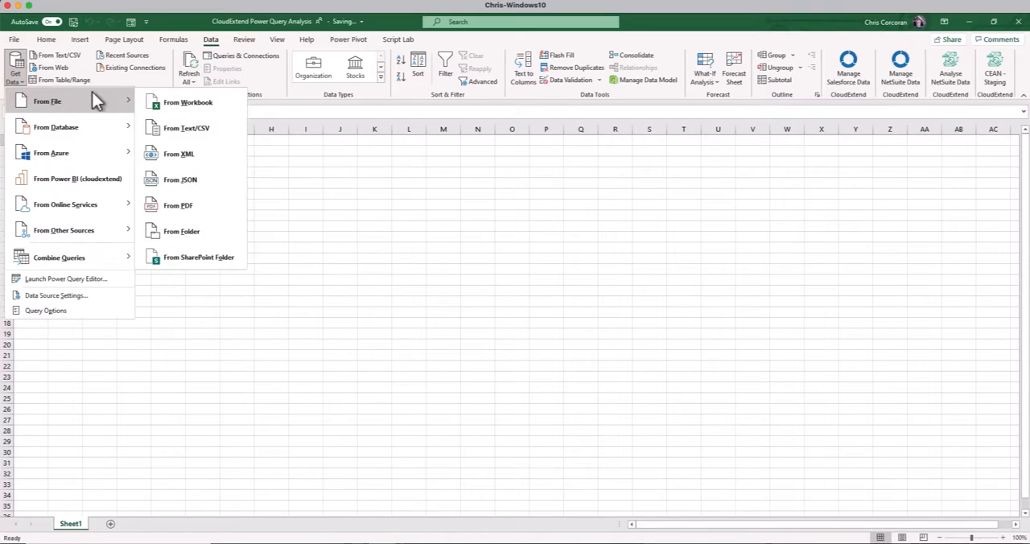
click(184, 103)
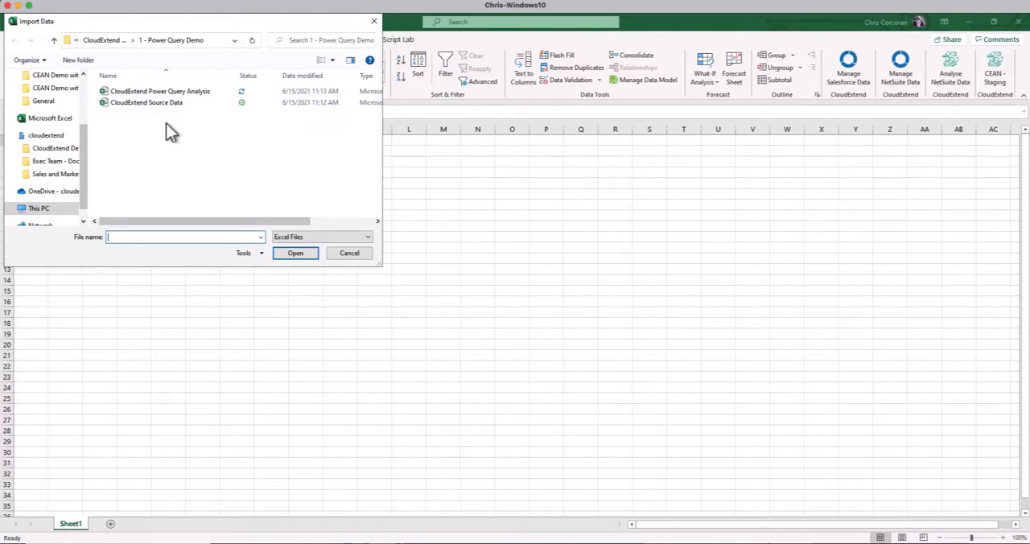
click(344, 254)
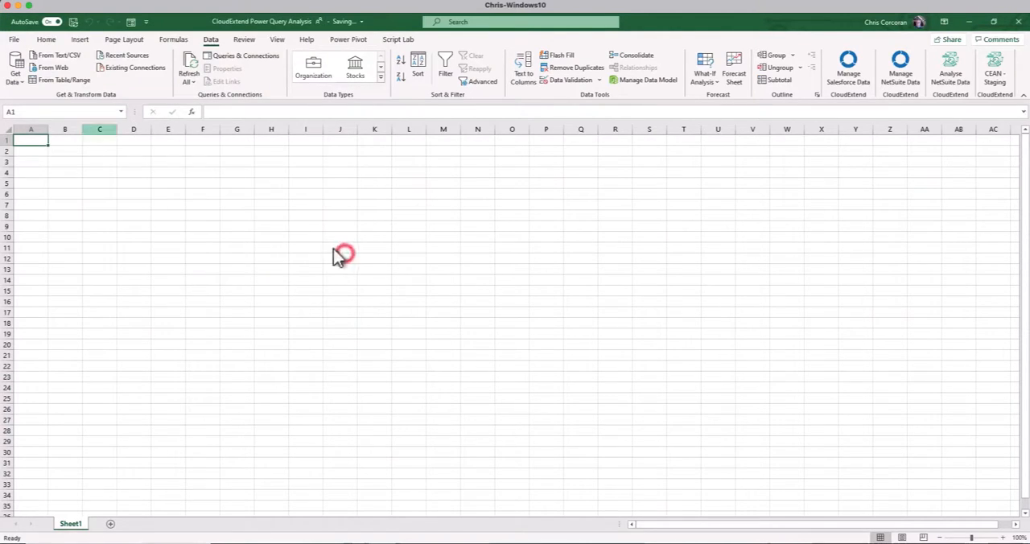
Connect to the CloudExtend Source Data workbook as an external data source for this workbook
click(16, 79)
mouse_move(73, 150)
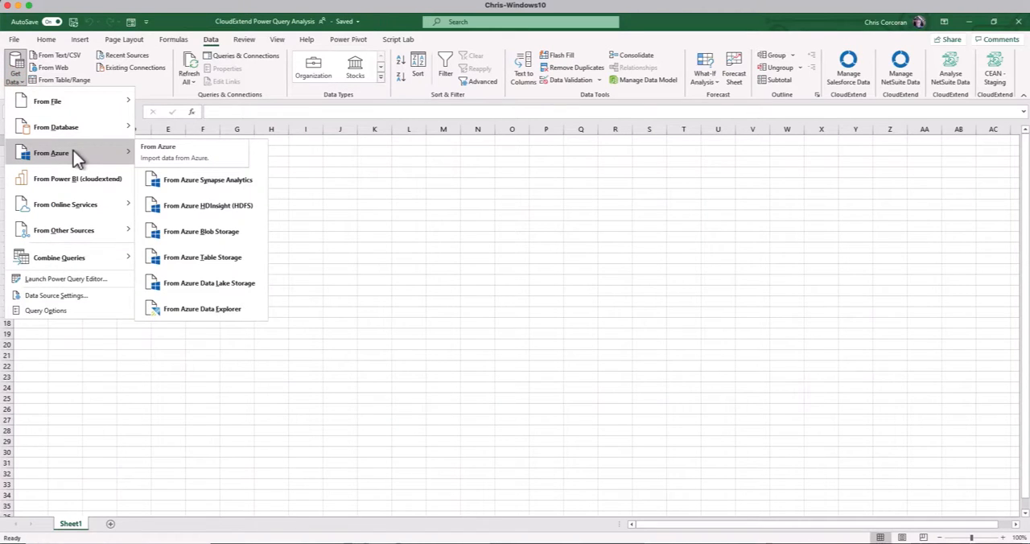
mouse_move(111, 204)
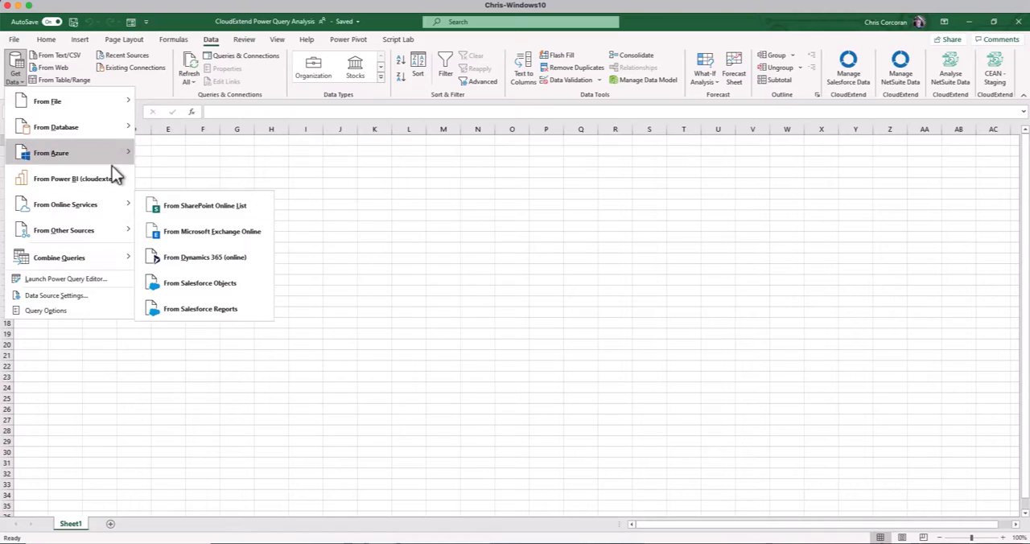
mouse_move(126, 102)
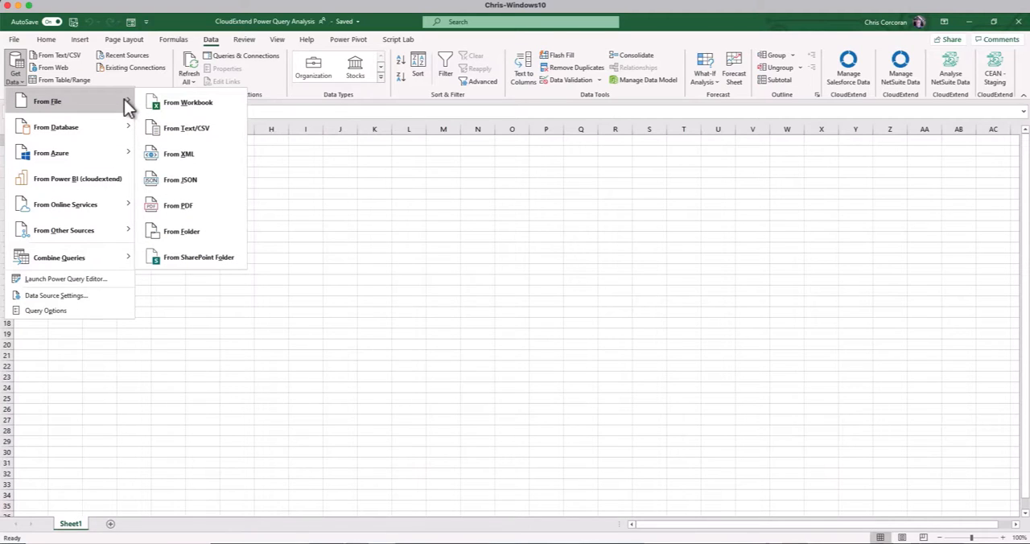
click(179, 105)
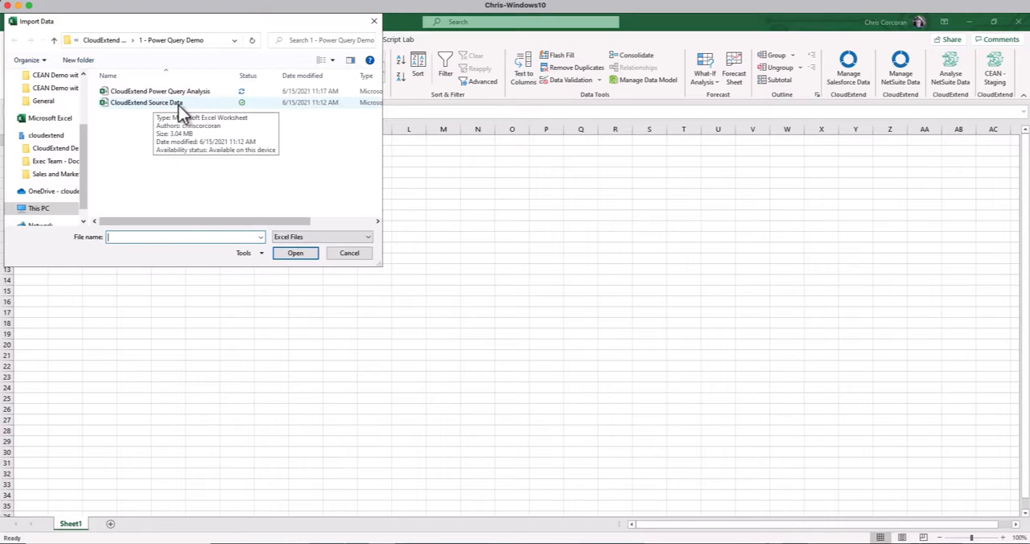
double_click(132, 103)
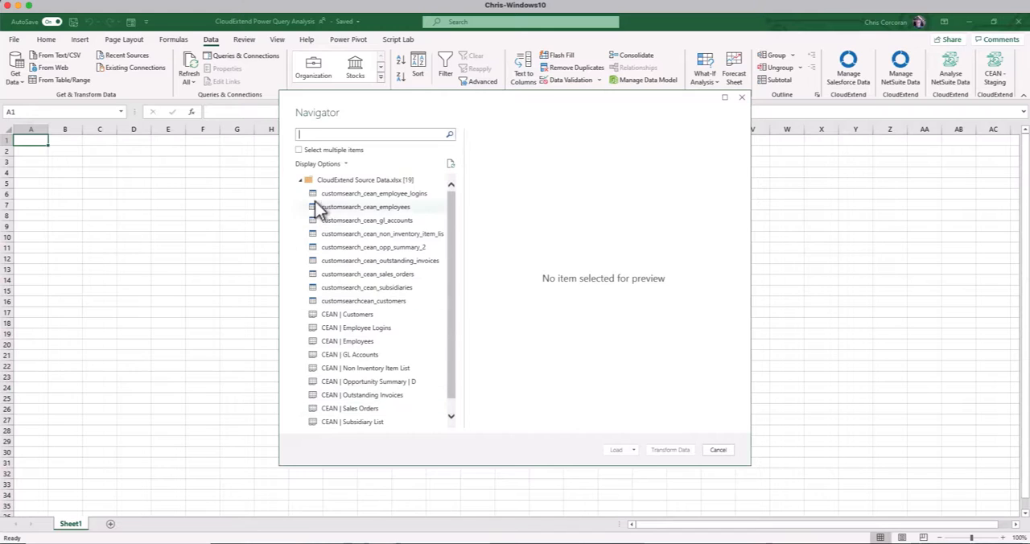
Select all nine customsearch tables from the source workbook, leaving out the CEAN sheets, and open them for transformation in Power Query Editor
click(299, 150)
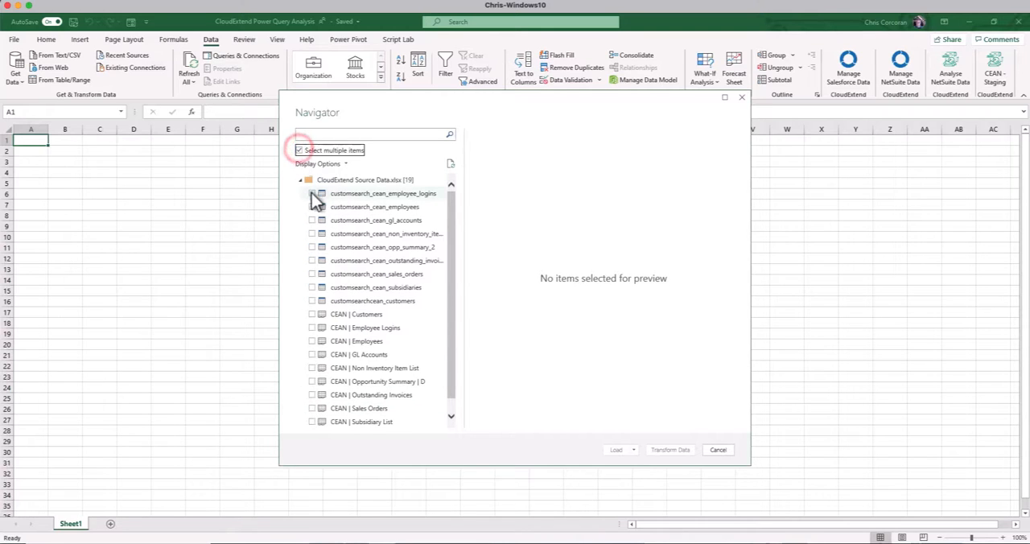
click(311, 193)
click(312, 207)
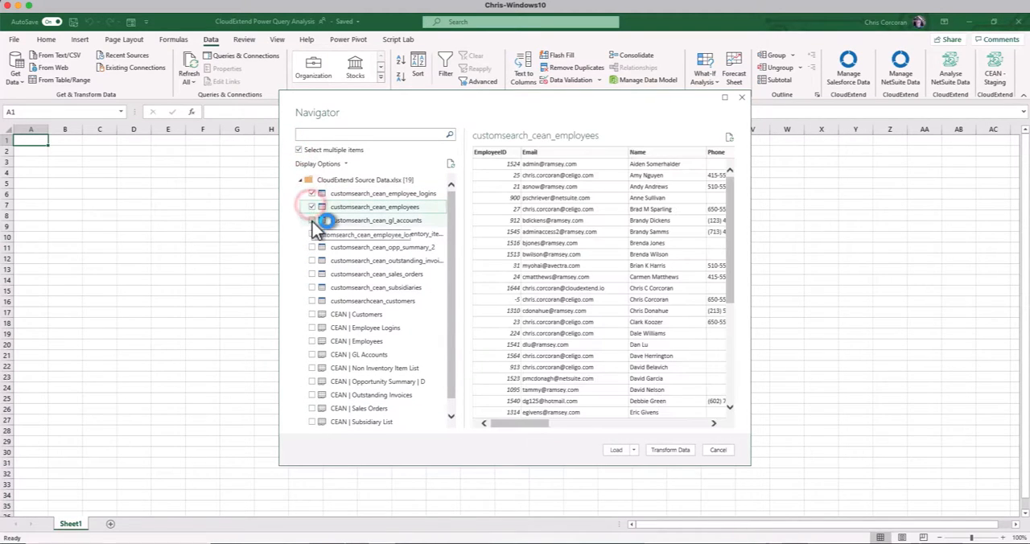
click(312, 221)
shift+click(312, 301)
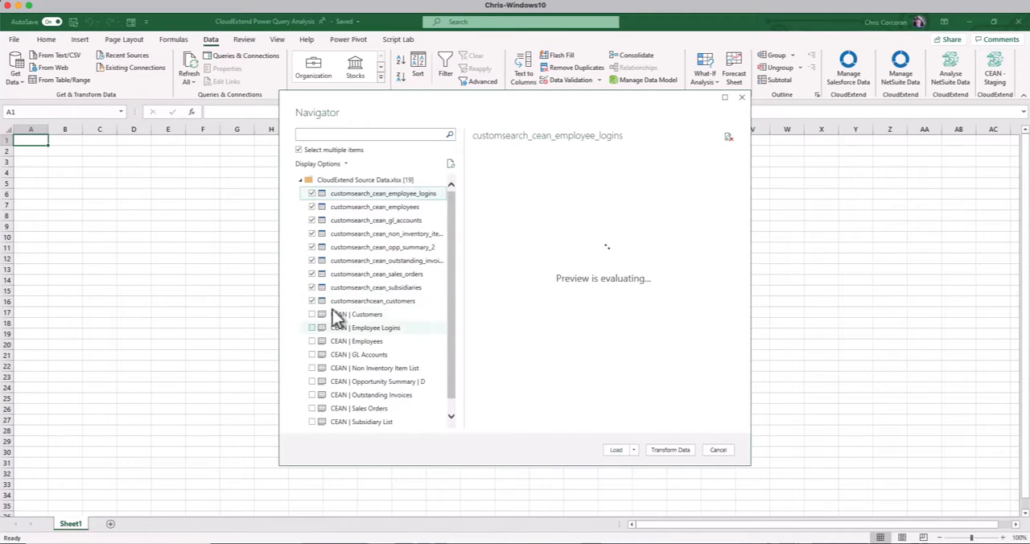
click(666, 451)
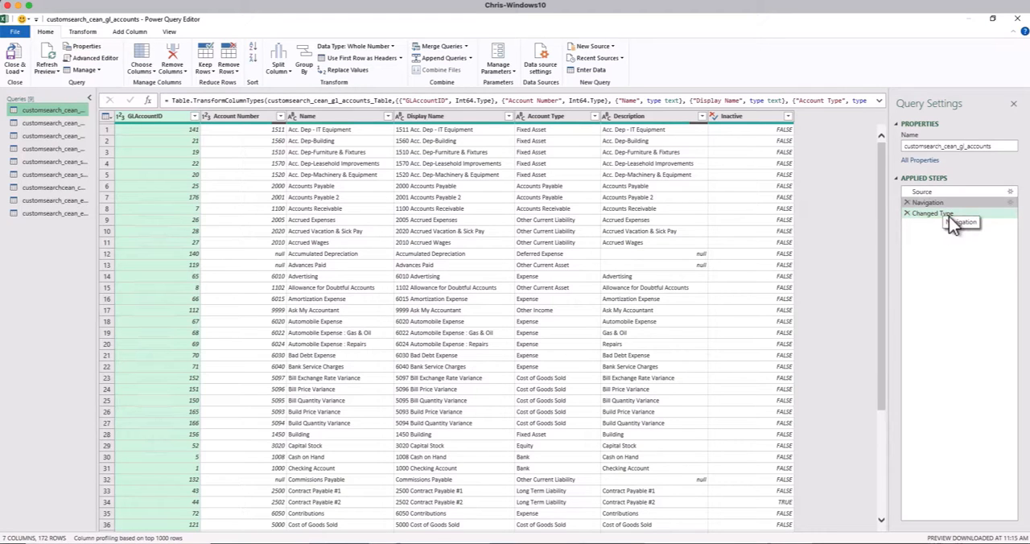
Review the Source, Navigation and Changed Type steps applied to the customsearch_cean_gl_accounts query
click(940, 192)
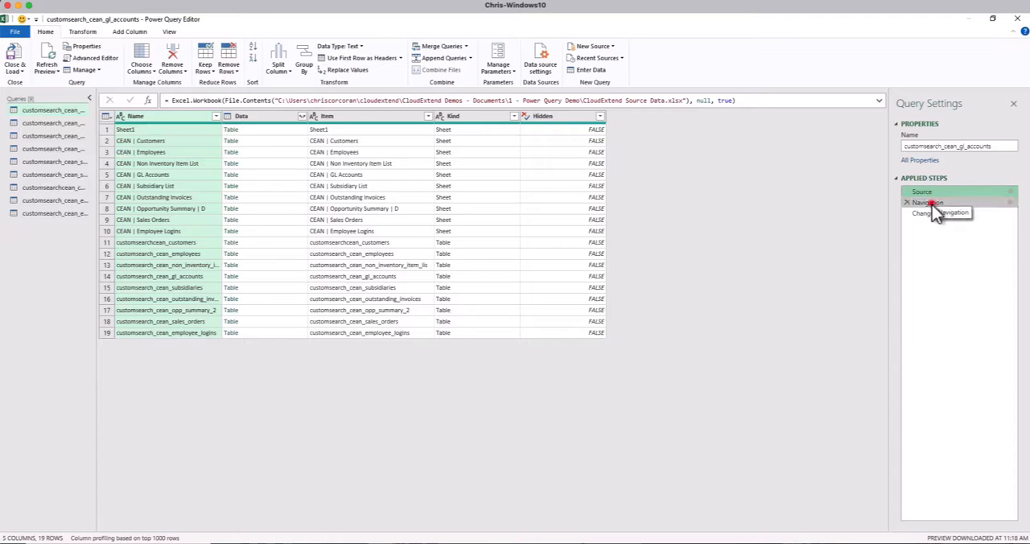
click(931, 203)
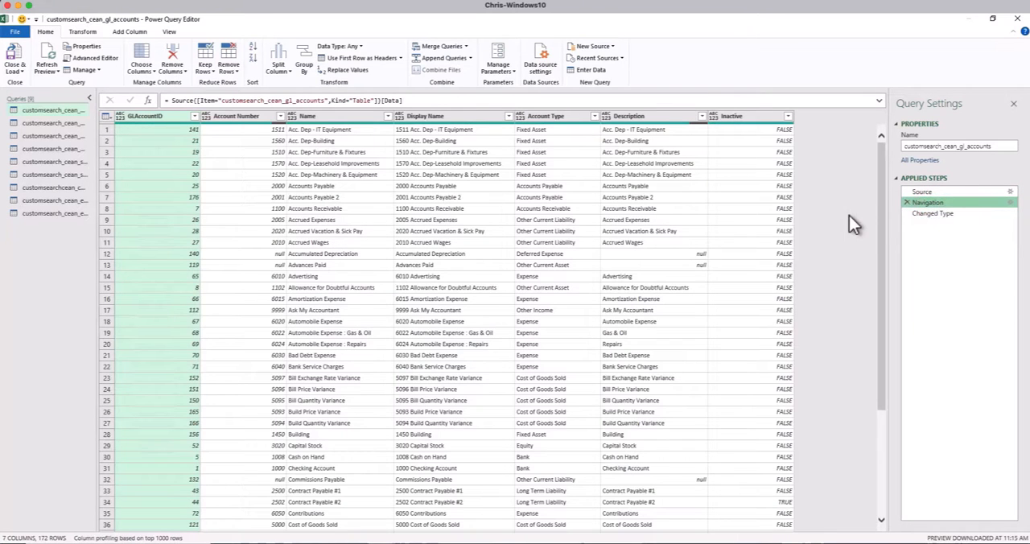
click(937, 214)
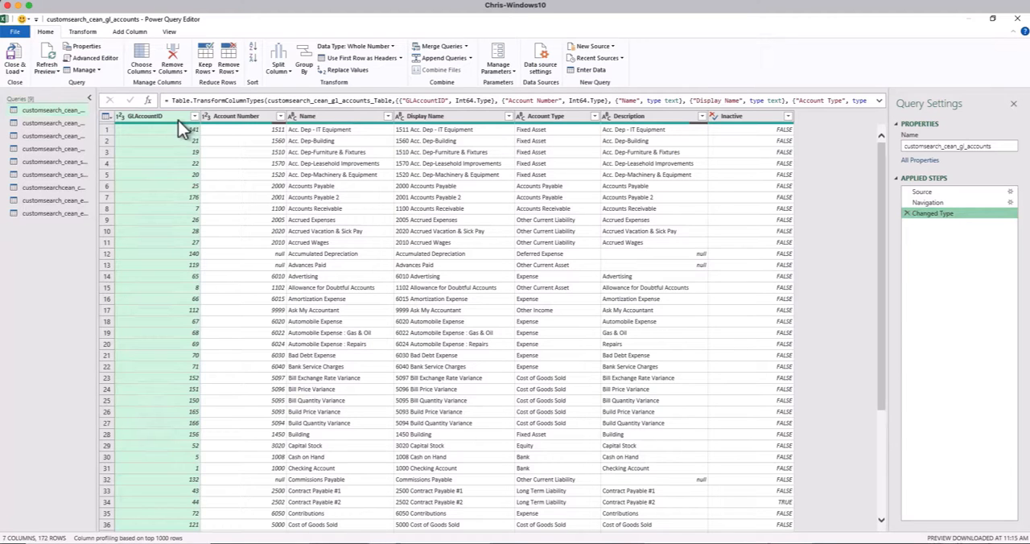
In the customsearch_cean_employee_logins query, change the Login Date column's data type to Date, adding the conversion as a new step
click(82, 214)
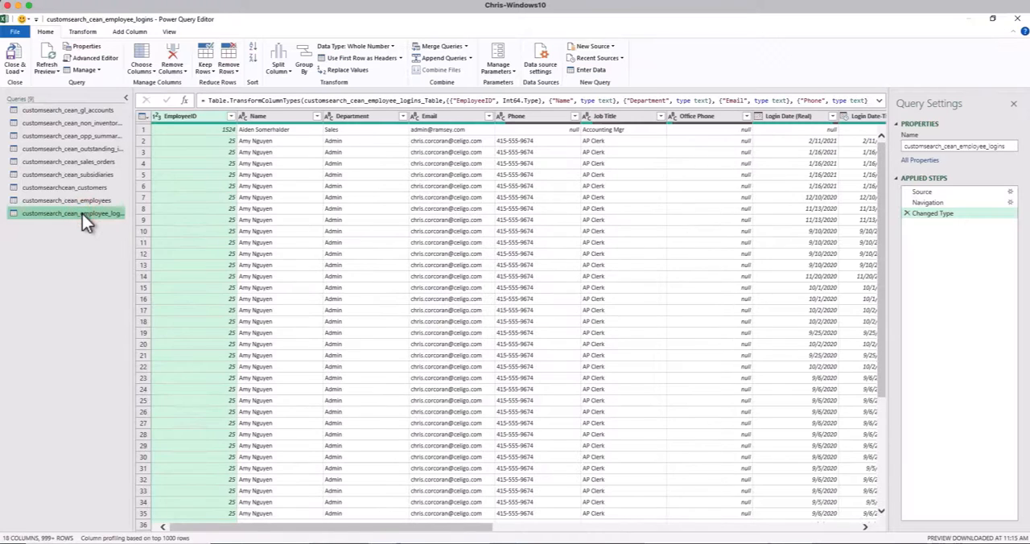
click(537, 530)
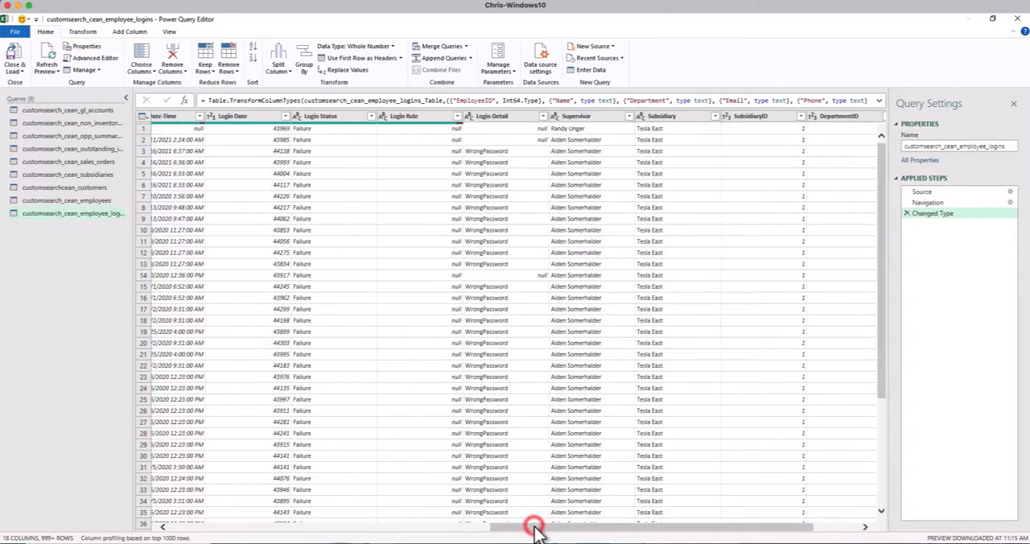
click(249, 131)
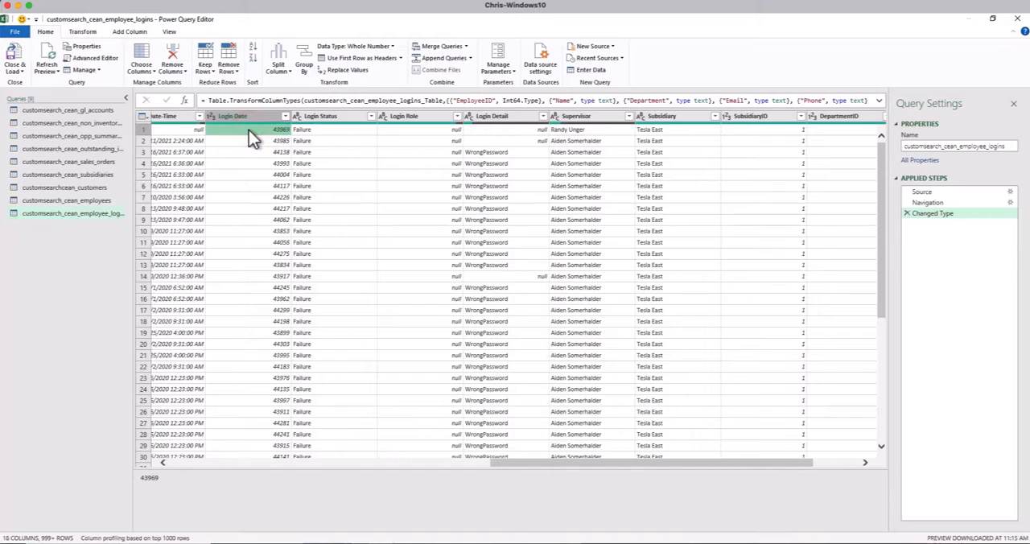
click(83, 32)
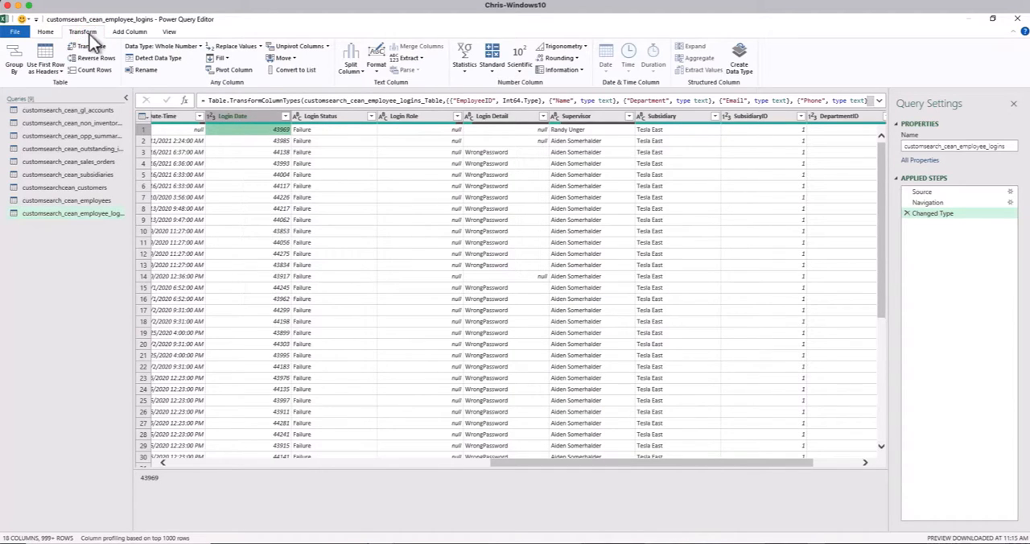
click(197, 48)
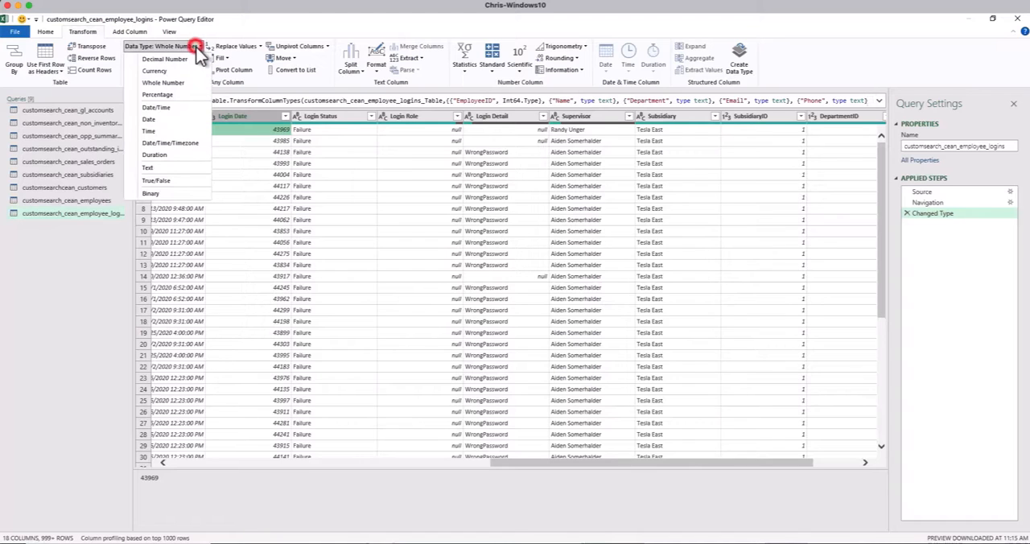
click(160, 119)
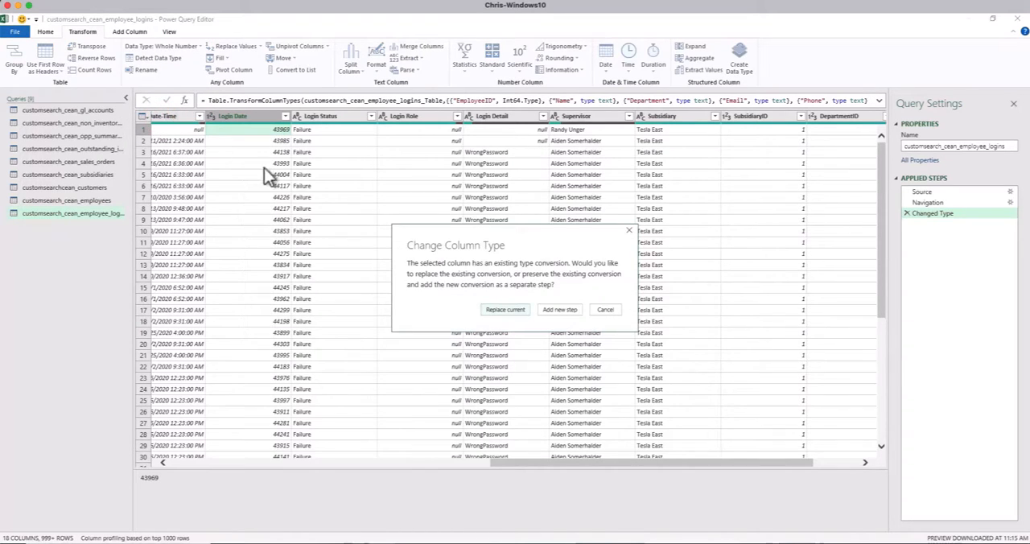
click(560, 310)
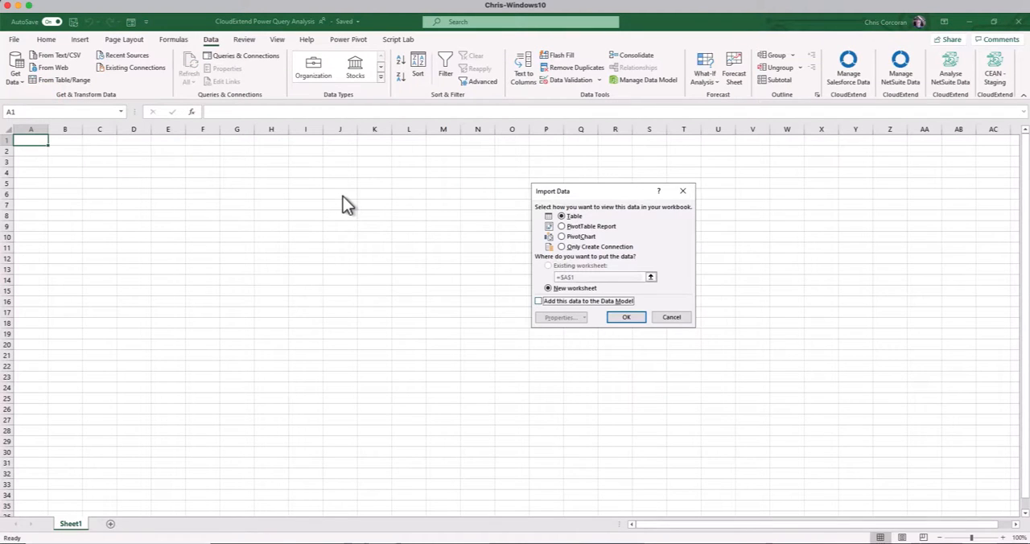
Load the queries with Only Create Connection and add their data to the Data Model
click(561, 246)
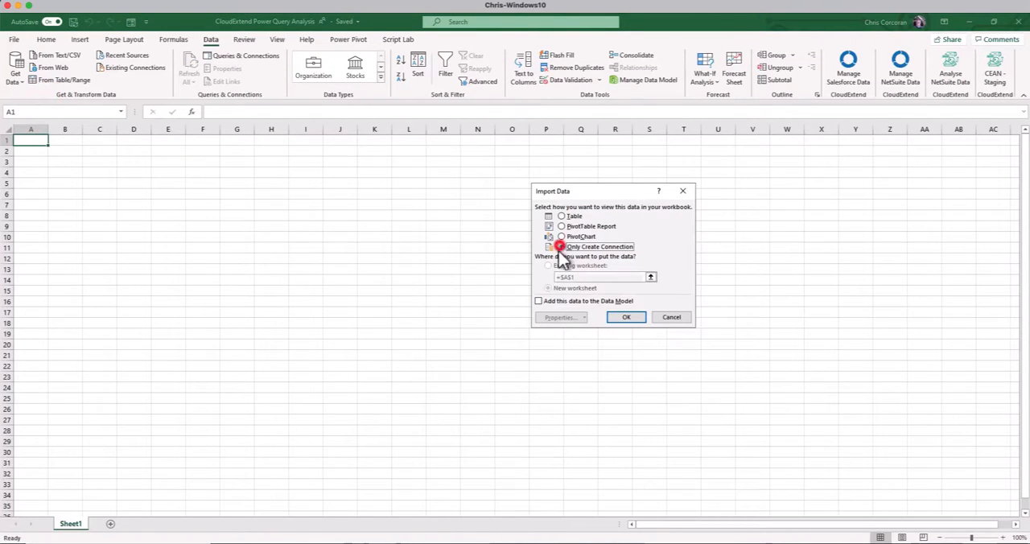
click(539, 302)
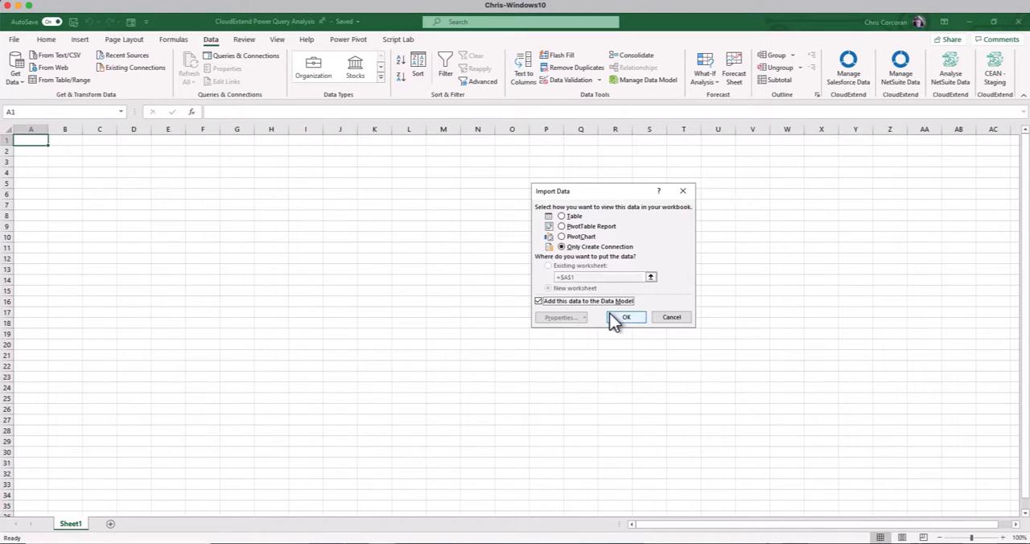
click(626, 319)
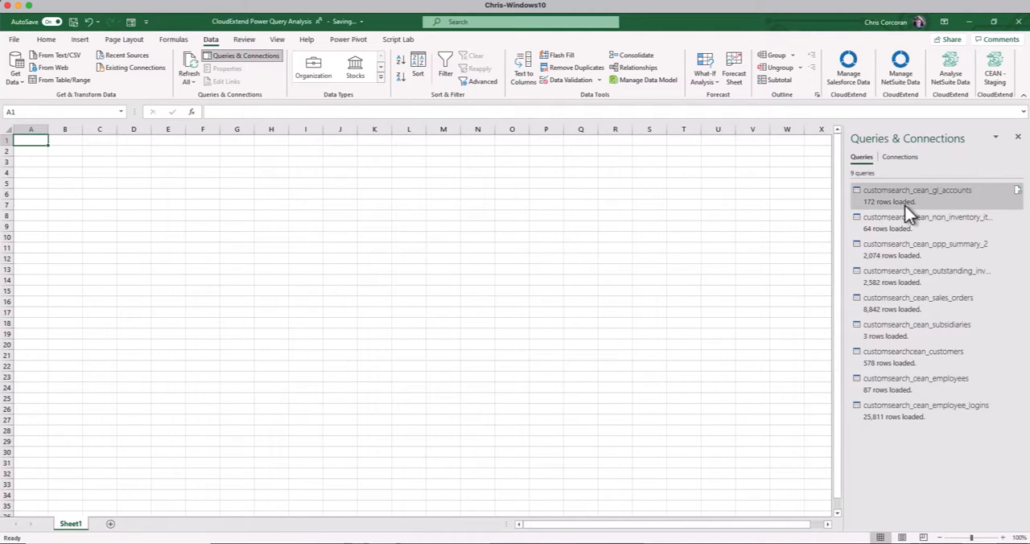
Preview the loaded customsearch_cean_gl_accounts query, and open the workbook's data model in Power Pivot's Diagram View
mouse_move(905, 206)
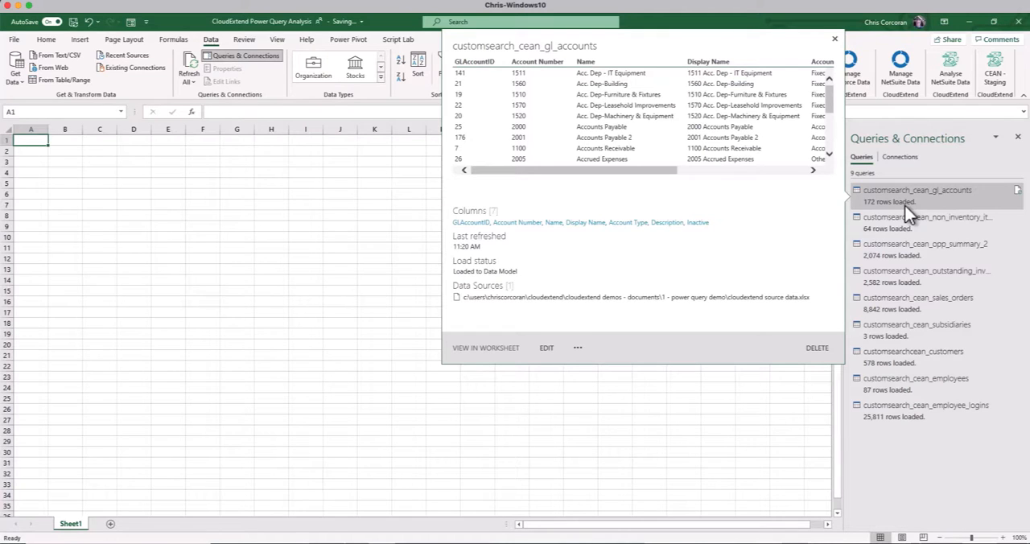
double_click(906, 206)
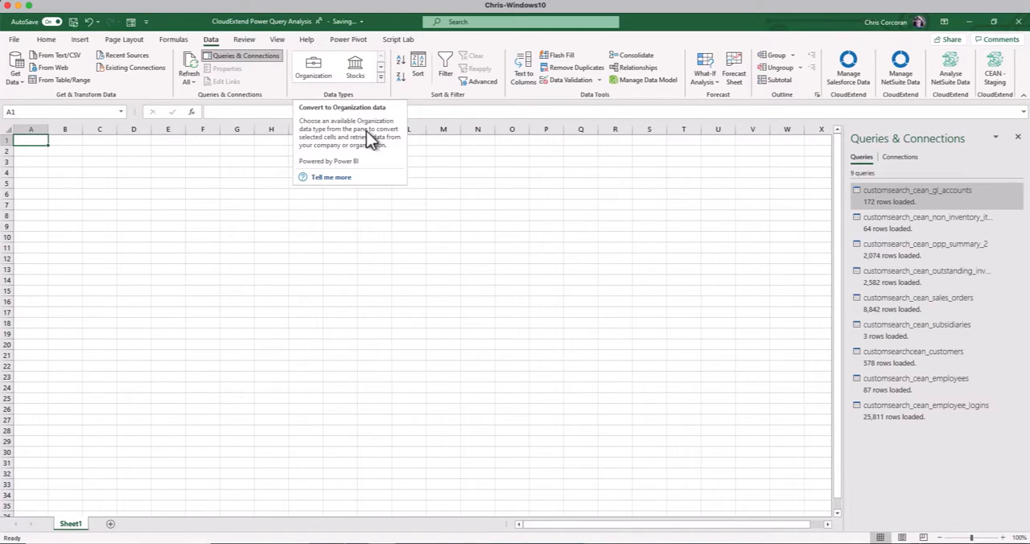
click(638, 81)
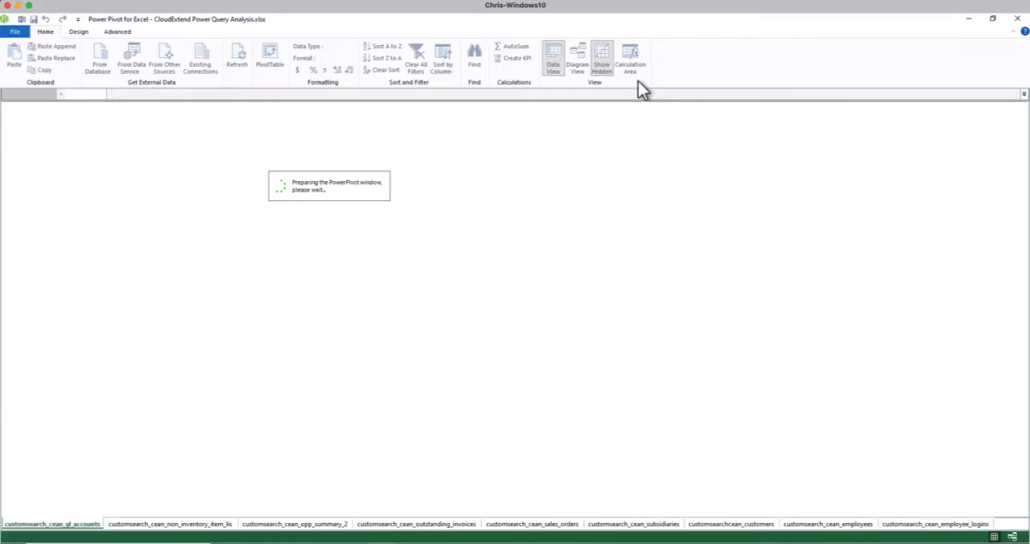
click(579, 60)
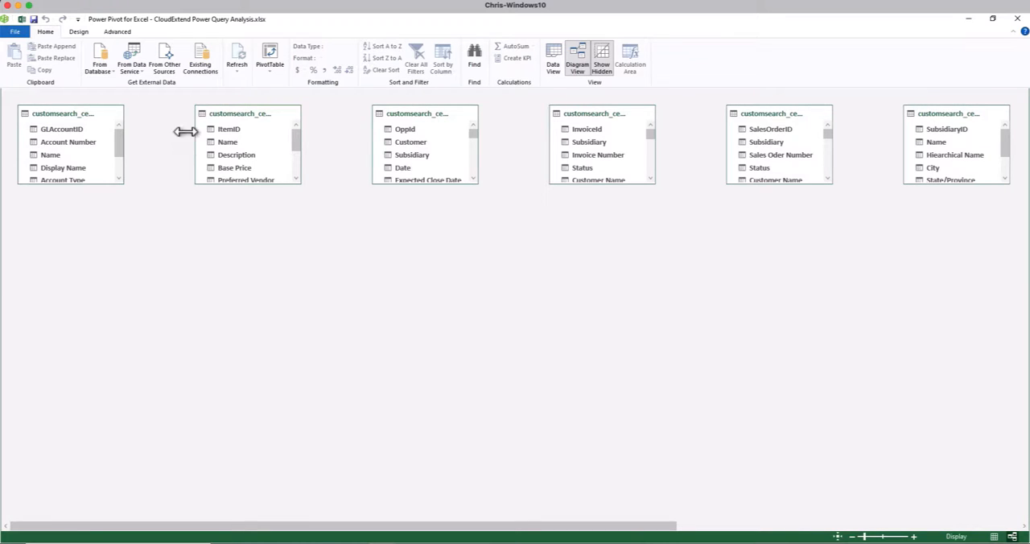
Widen the gl_accounts, non_inventory_item_lis and opp_summary_2 tables in the diagram so their titles have more room
drag(123, 153, 177, 157)
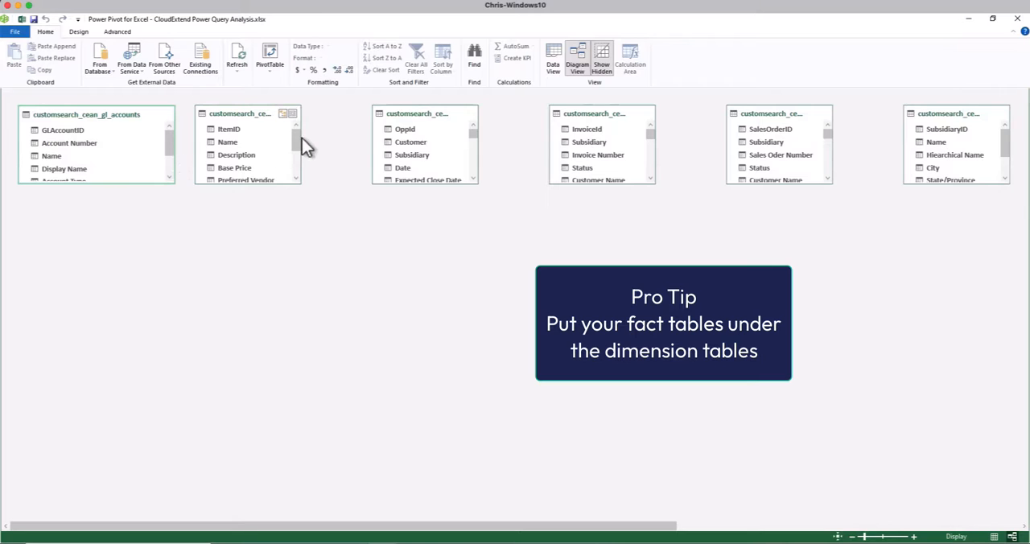
drag(301, 138, 366, 145)
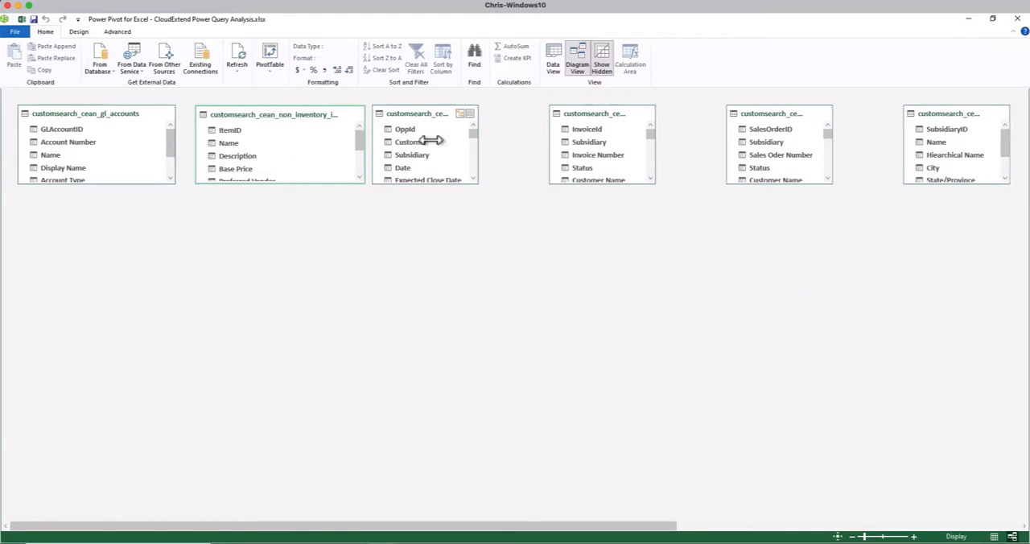
drag(478, 147, 546, 148)
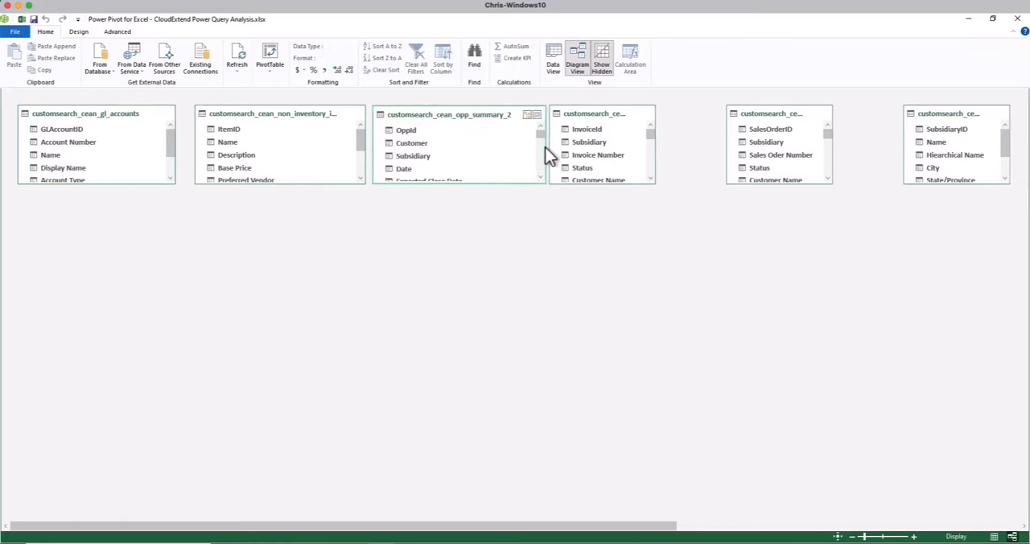
Arrange the opp_summary_2, outstanding_invoices and sales_orders tables in a lower row of the diagram, widening the latter two
drag(464, 114, 285, 326)
drag(655, 131, 713, 131)
drag(598, 115, 437, 322)
drag(754, 114, 609, 321)
drag(685, 350, 775, 349)
Place the subsidiaries table above sales_orders and widen it, and bring the customers and employees tables next to it
drag(945, 113, 692, 140)
drag(754, 164, 809, 163)
drag(736, 136, 672, 114)
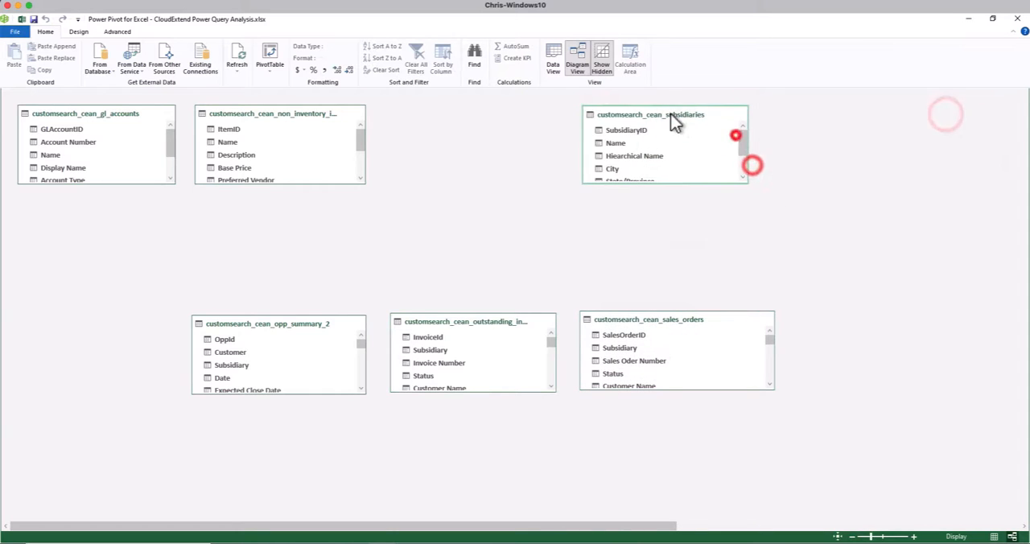
drag(663, 524, 943, 522)
drag(697, 114, 376, 196)
drag(871, 114, 414, 120)
Move the employee_logins table to the start of the lower row beside opp_summary_2 and widen it to fit
drag(1016, 115, 495, 270)
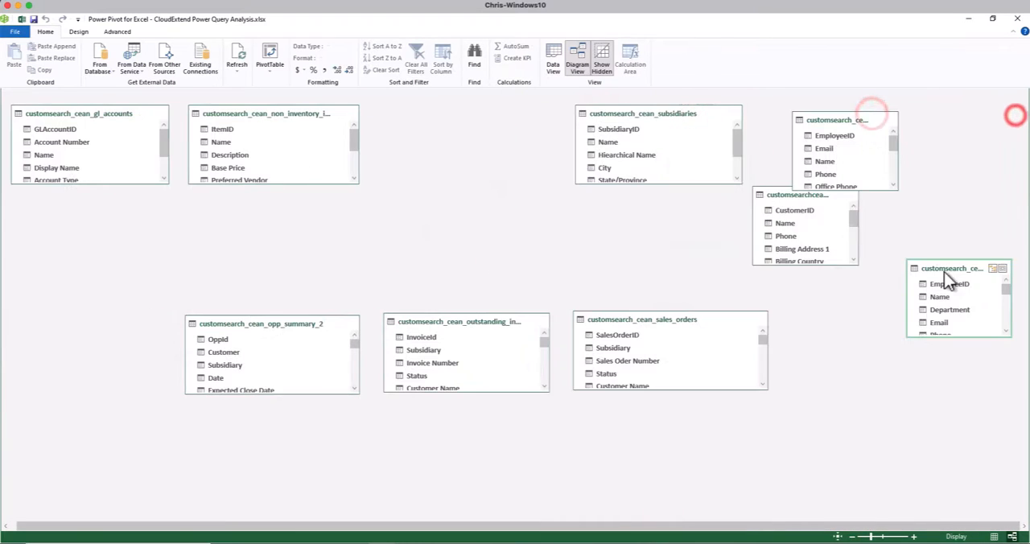
drag(907, 288, 23, 326)
drag(196, 361, 179, 363)
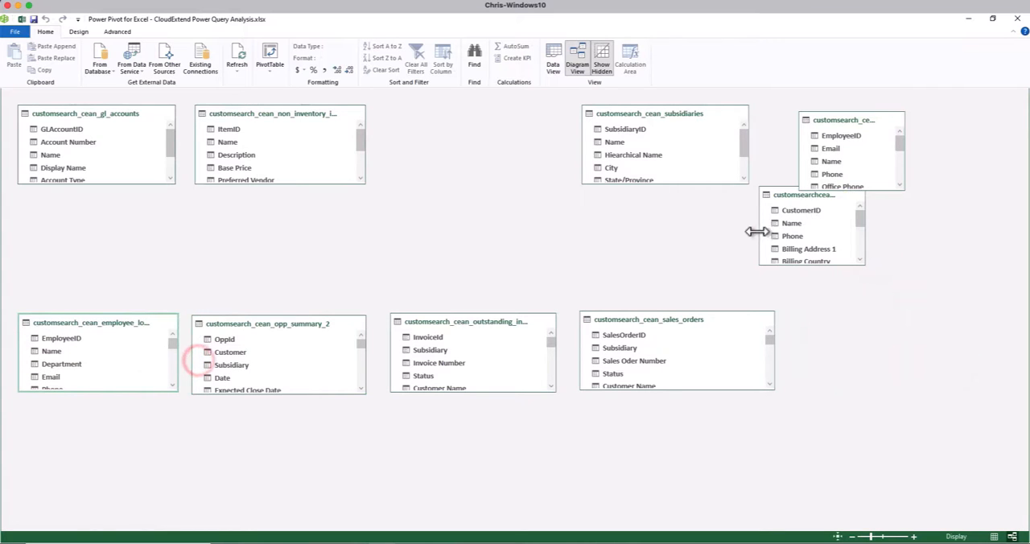
Widen the customers table and place it between the non-inventory items and subsidiaries tables; widen the employees table too
drag(756, 231, 697, 231)
drag(738, 197, 418, 115)
drag(904, 161, 947, 161)
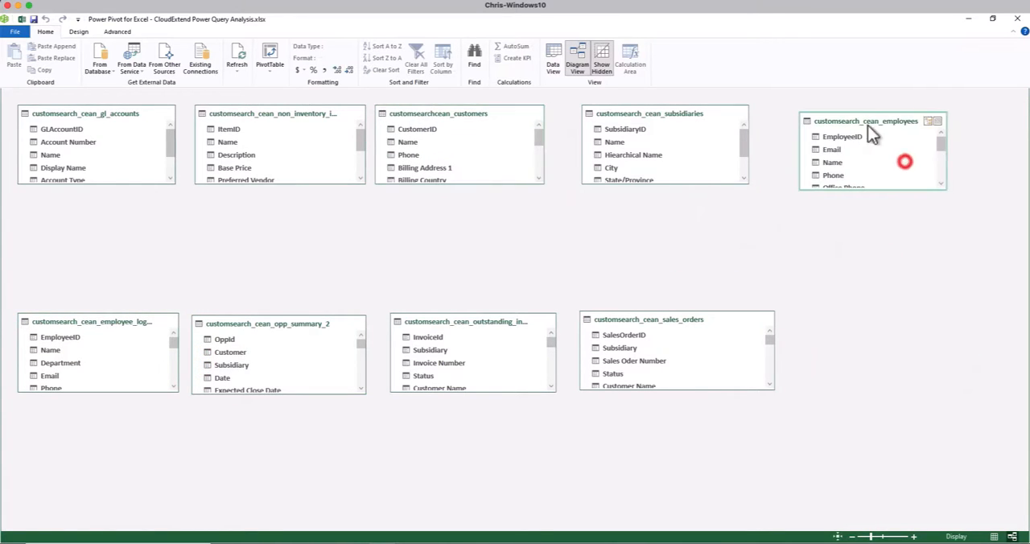
Put the employees table first in the upper row and slightly taller, with gl_accounts at the row's end after subsidiaries
mouse_move(850, 116)
mouse_down()
mouse_move(121, 114)
mouse_move(863, 115)
mouse_up()
drag(118, 209, 98, 114)
drag(100, 184, 94, 199)
Make the four fact tables in the lower row taller so more of their fields are listed
drag(91, 395, 85, 461)
drag(241, 393, 239, 460)
drag(448, 392, 448, 453)
drag(635, 390, 635, 457)
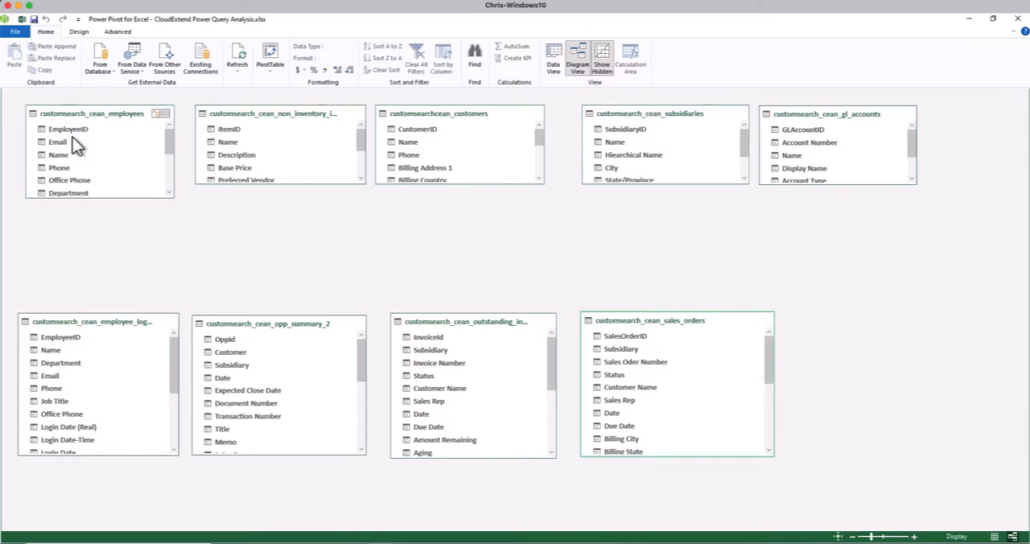
Check the employee_logins fields, and relate EmployeeID in the employees table to EmployeeID in employee_logins
drag(175, 354, 172, 447)
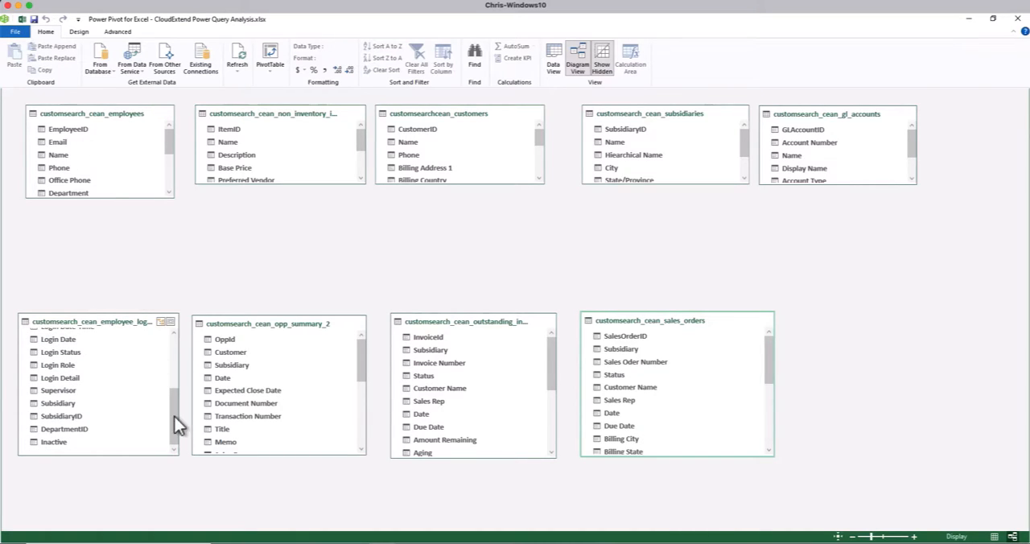
drag(175, 416, 168, 322)
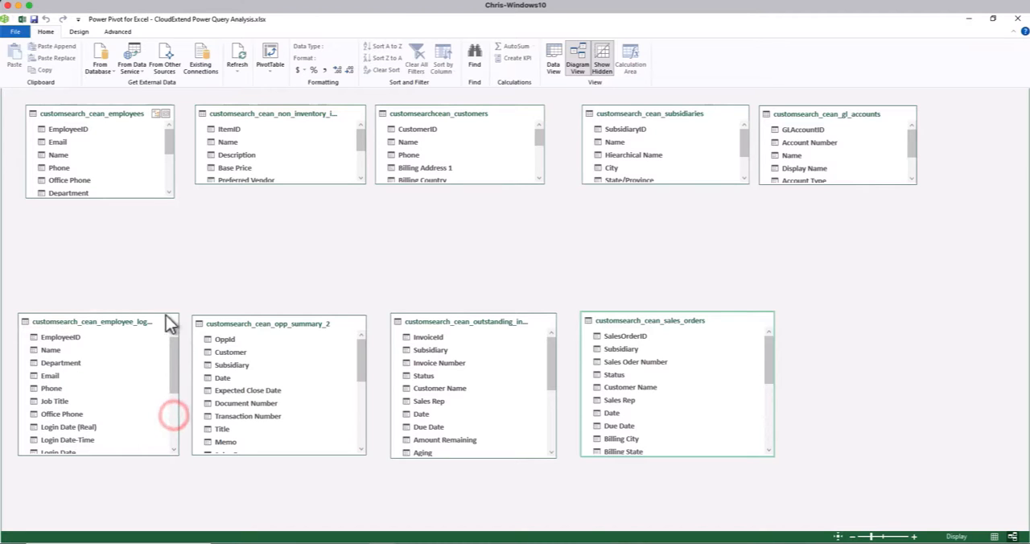
drag(64, 132, 76, 336)
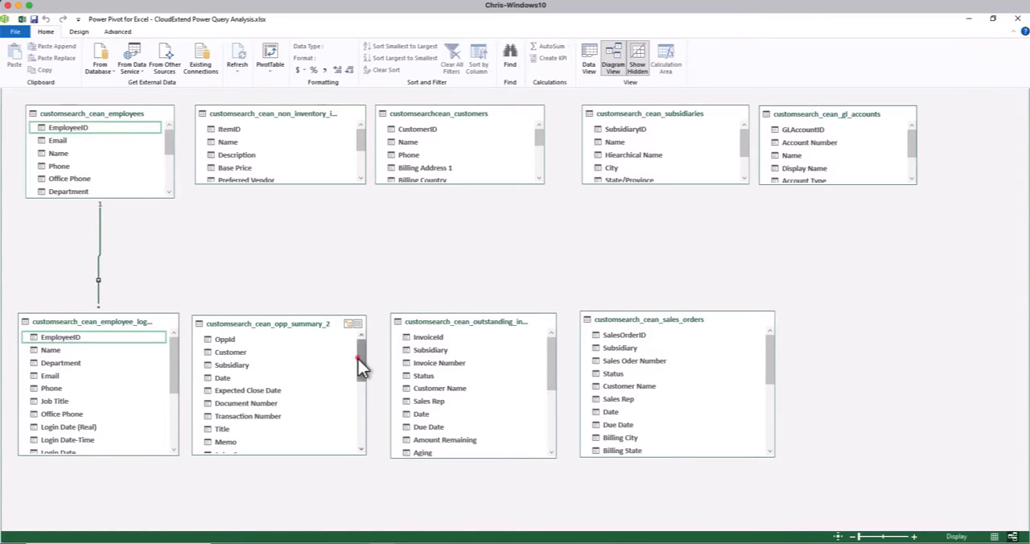
Relate EmployeeID in the employees table to SalesRepID in the opp_summary_2, outstanding_invoices and sales_orders tables
drag(358, 359, 360, 422)
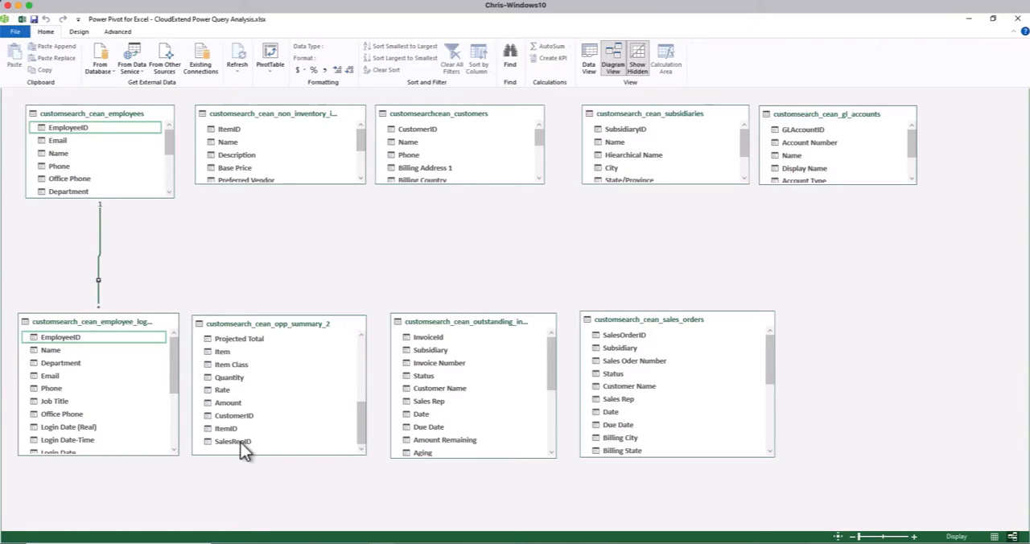
drag(78, 126, 240, 442)
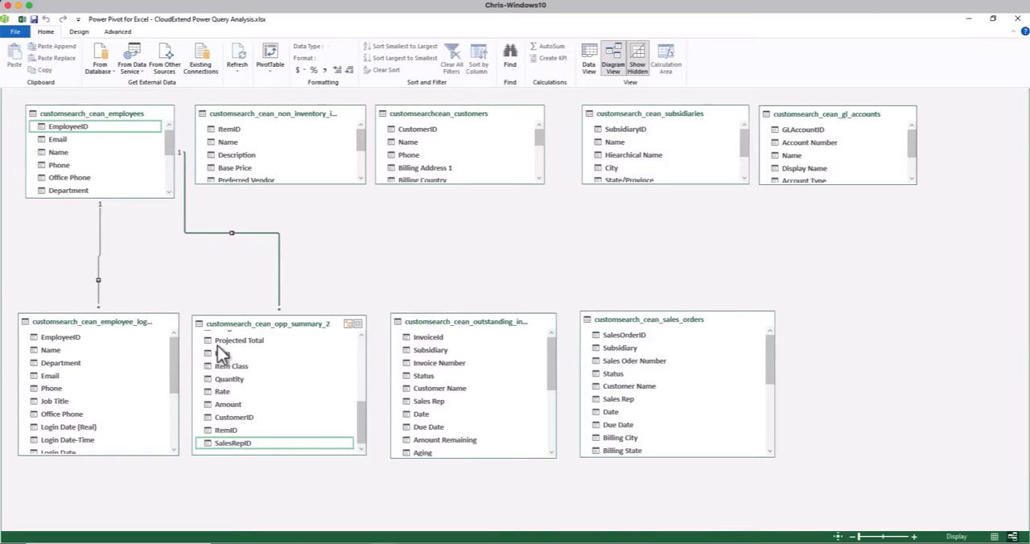
drag(551, 369, 545, 436)
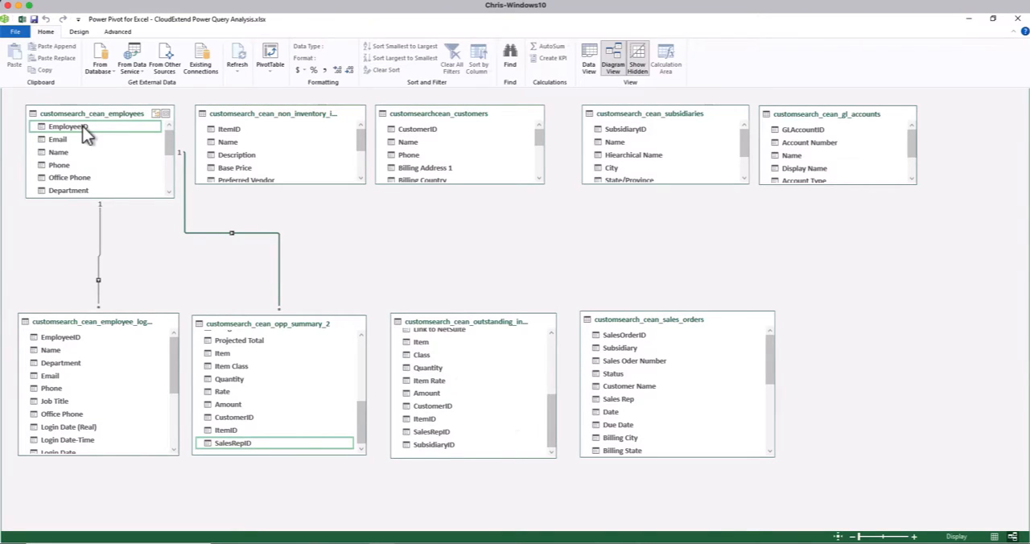
drag(83, 128, 442, 429)
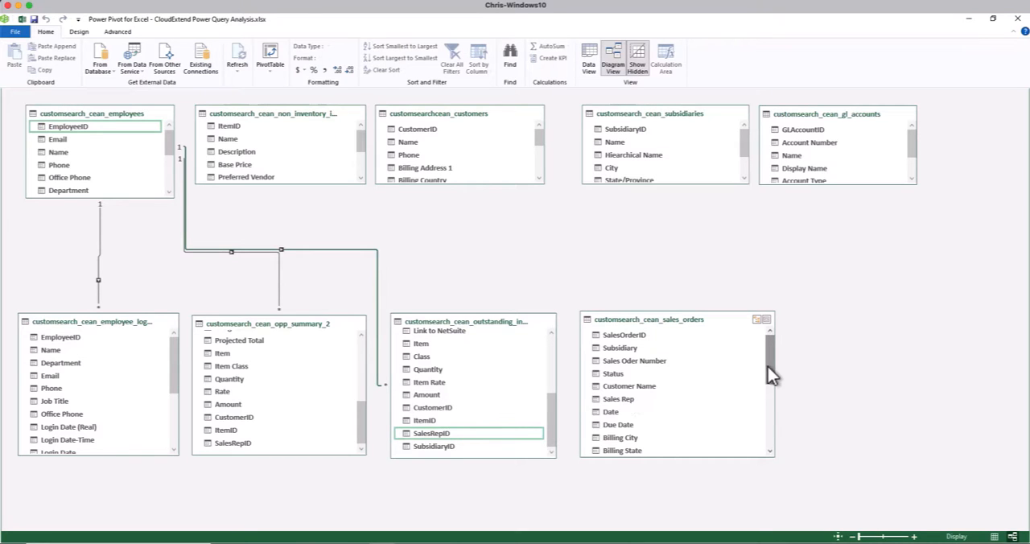
drag(768, 367, 767, 447)
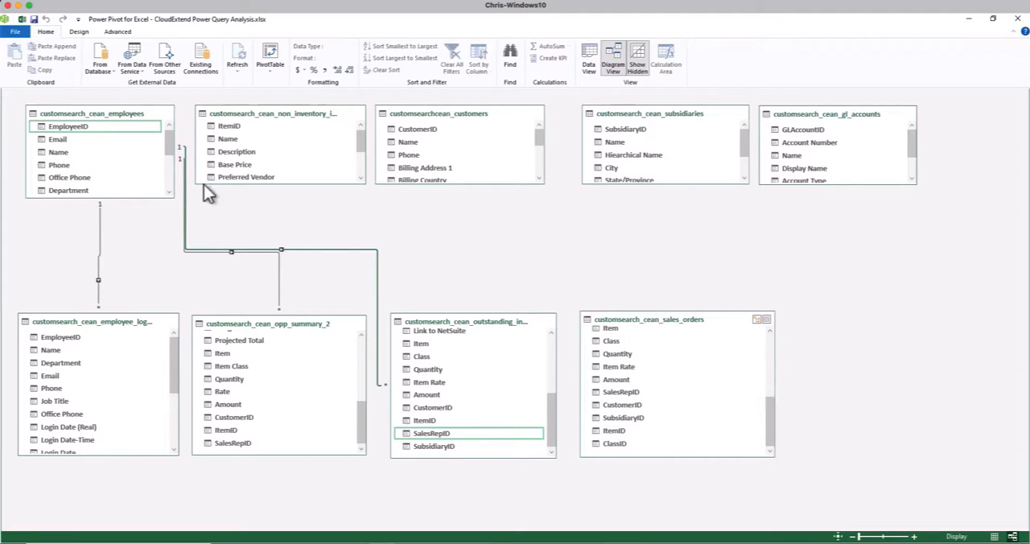
drag(80, 126, 633, 396)
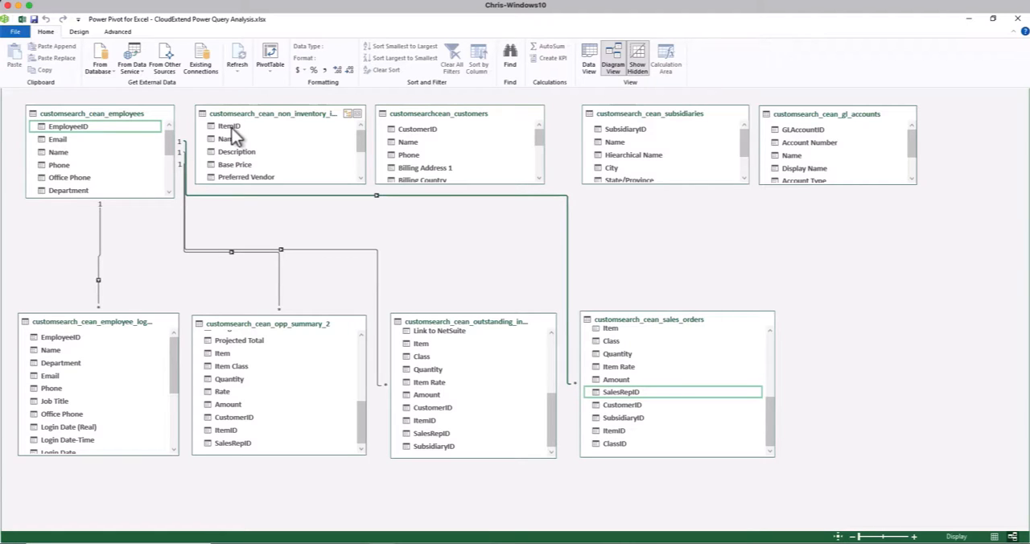
Relate ItemID in the non-inventory items table to ItemID in the opp_summary_2 and sales_orders tables
drag(229, 127, 244, 140)
drag(271, 403, 233, 431)
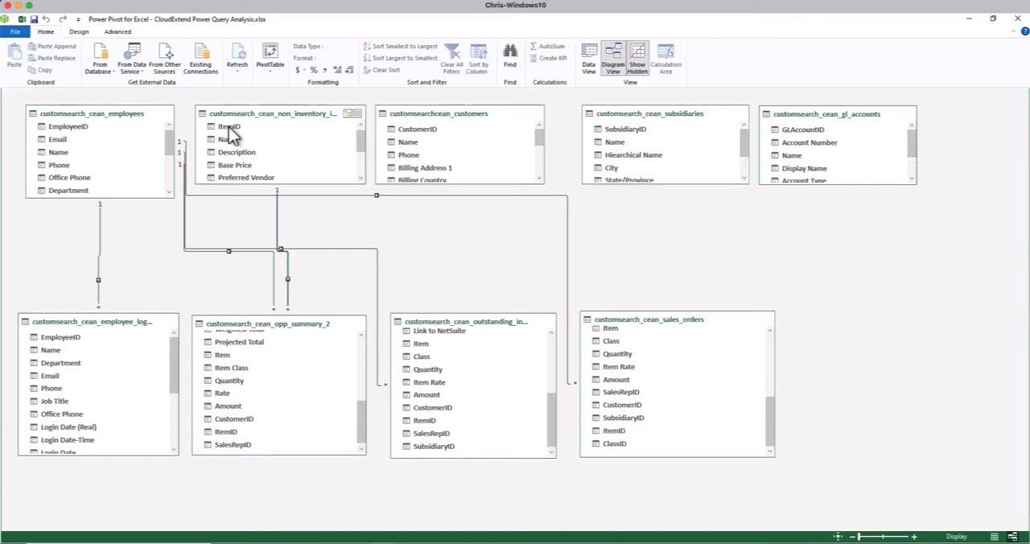
drag(229, 127, 619, 430)
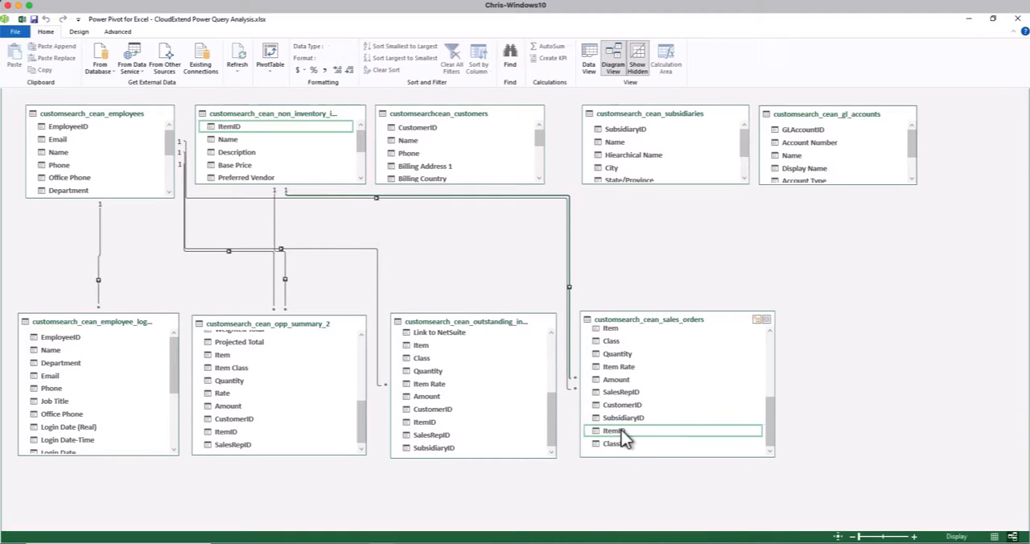
Relate CustomerID in the customers table to CustomerID in the opp_summary_2 table
drag(358, 410, 368, 433)
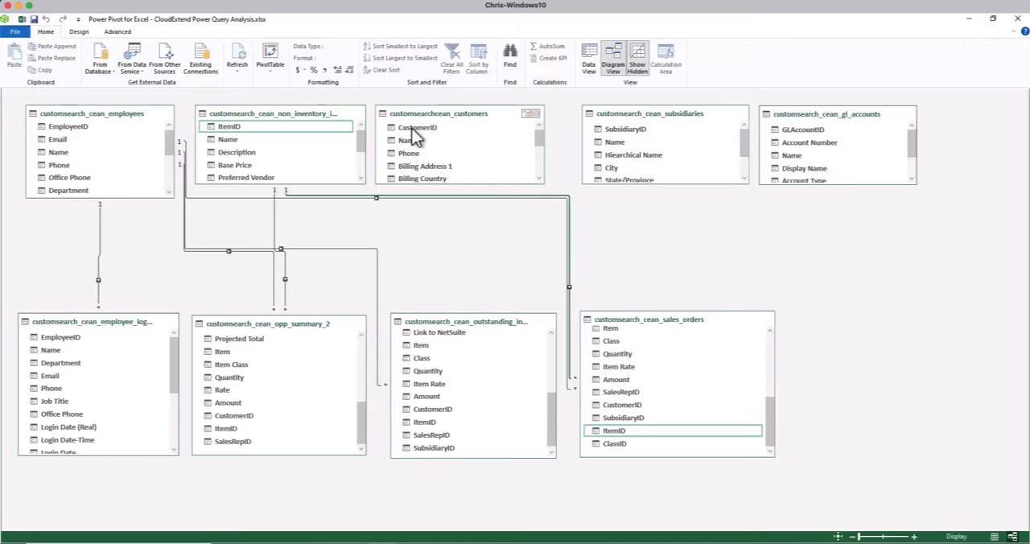
mouse_move(414, 128)
mouse_down()
mouse_move(351, 214)
mouse_move(251, 419)
mouse_up()
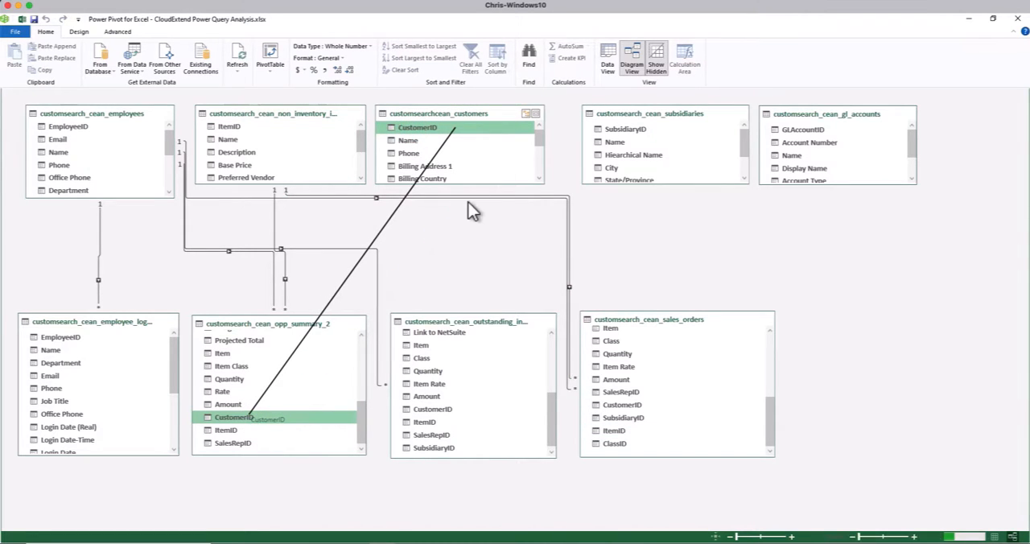
Relate CustomerID in the customers table to outstanding_invoices and sales_orders, and ItemID in the non-inventory items table to ItemID in outstanding_invoices
drag(422, 130, 432, 409)
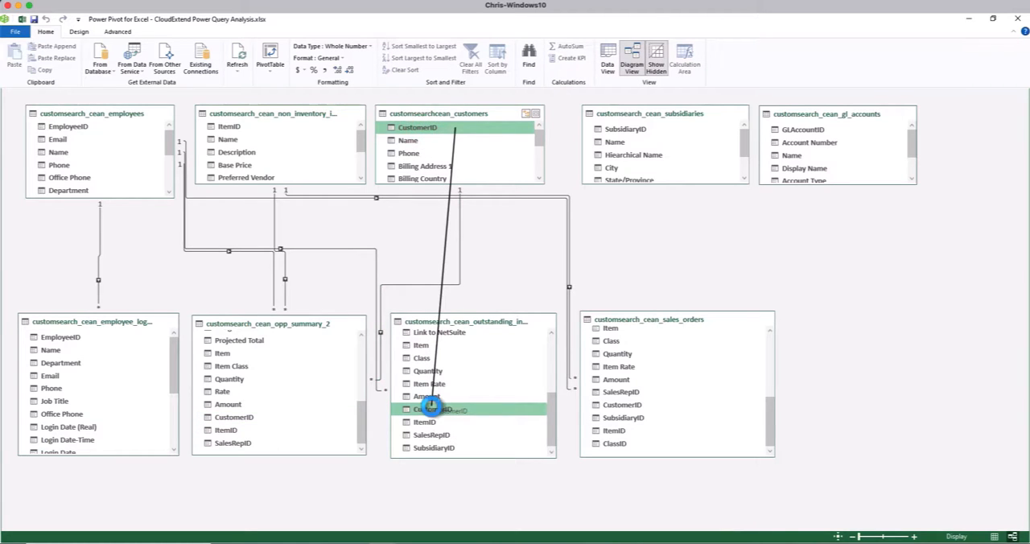
click(444, 129)
drag(600, 382, 616, 406)
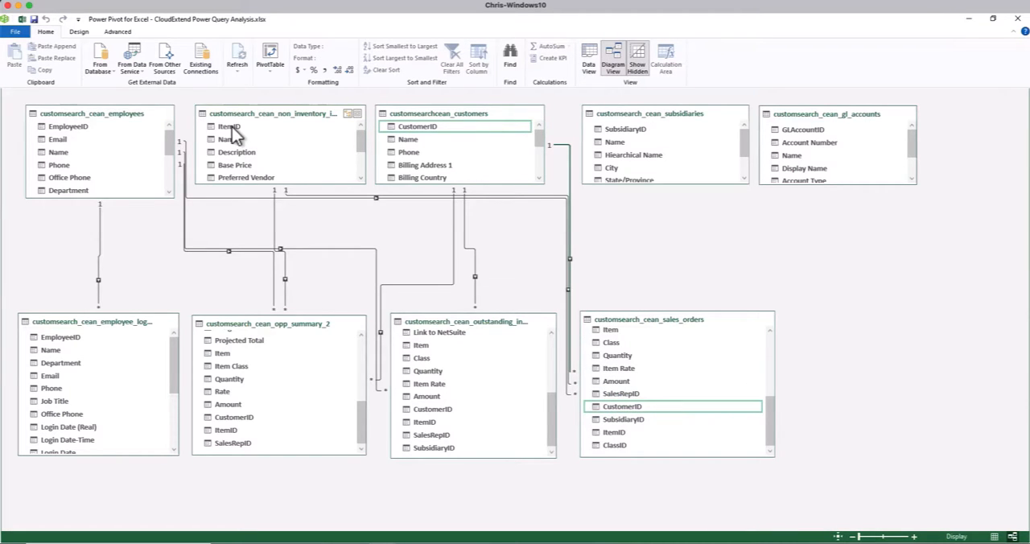
drag(232, 127, 431, 418)
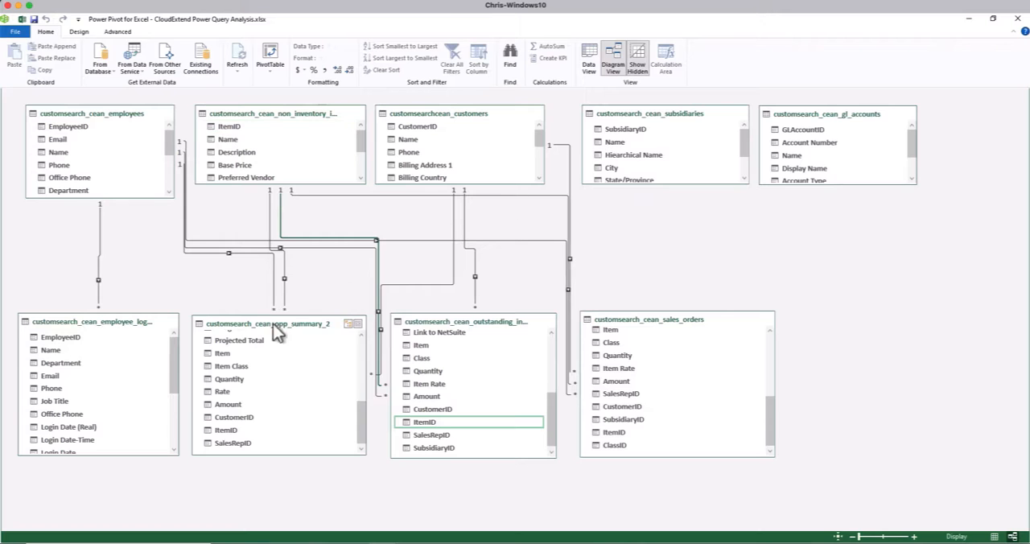
Relate SubsidiaryID in the subsidiaries table to SubsidiaryID in the employee_logins, outstanding_invoices and sales_orders tables
drag(172, 377, 177, 451)
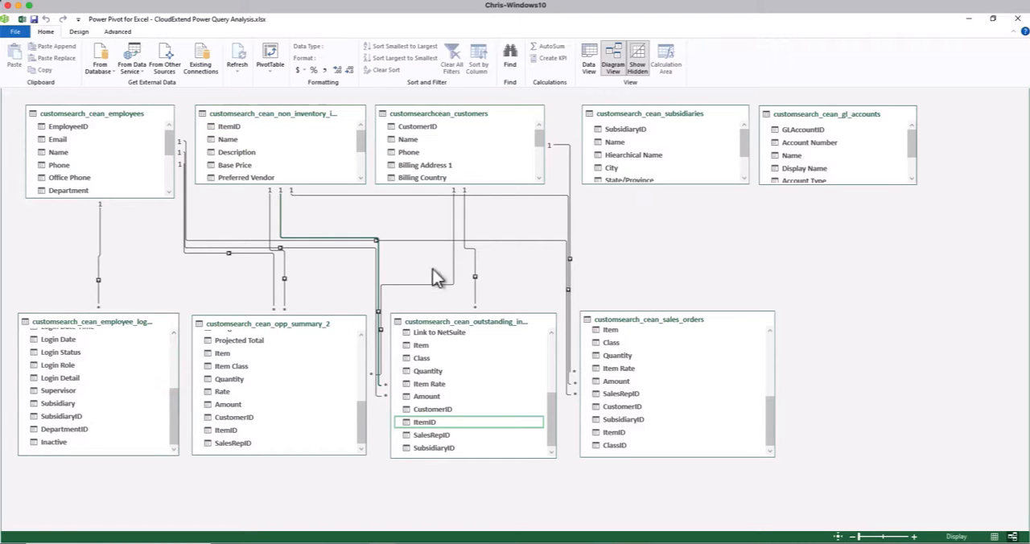
drag(632, 129, 80, 416)
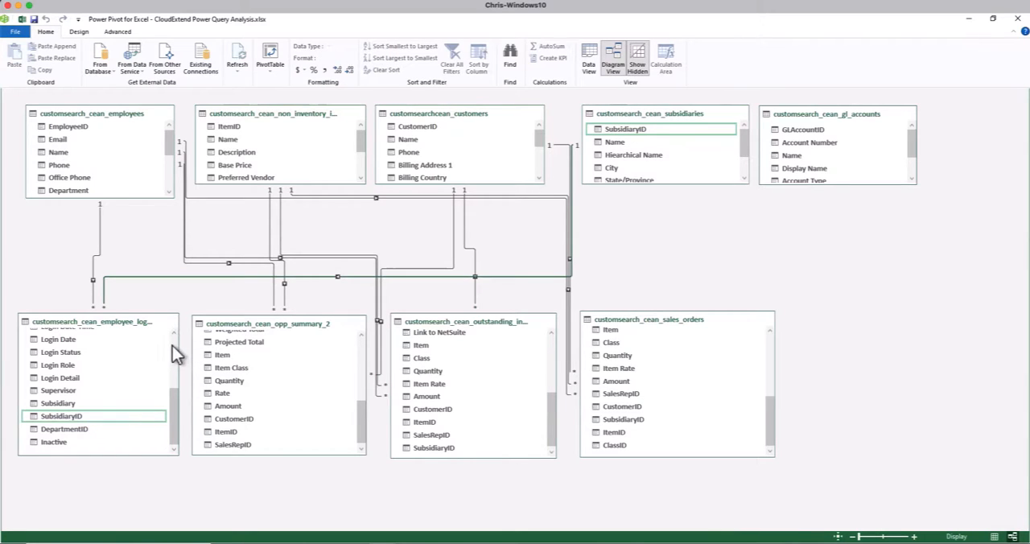
click(653, 128)
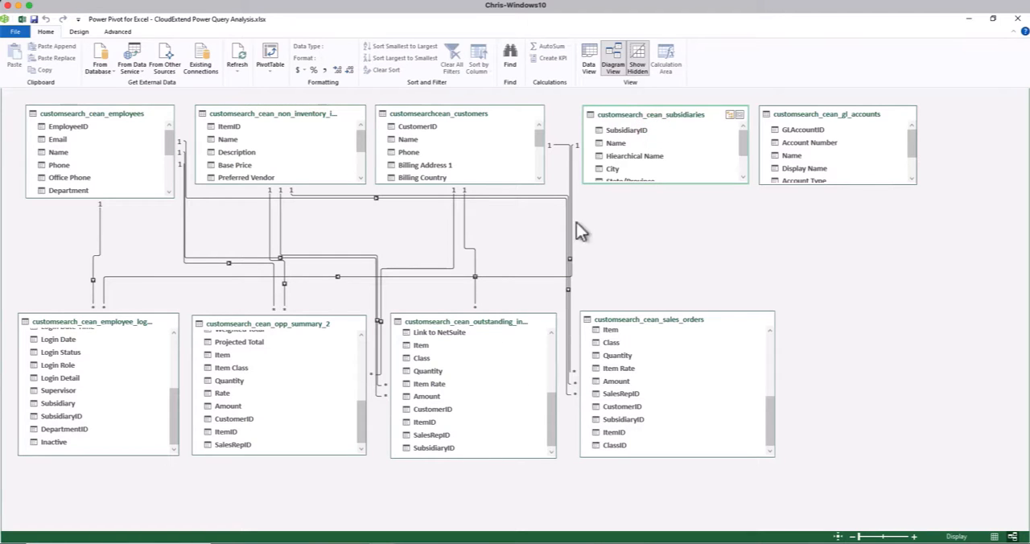
drag(636, 129, 444, 449)
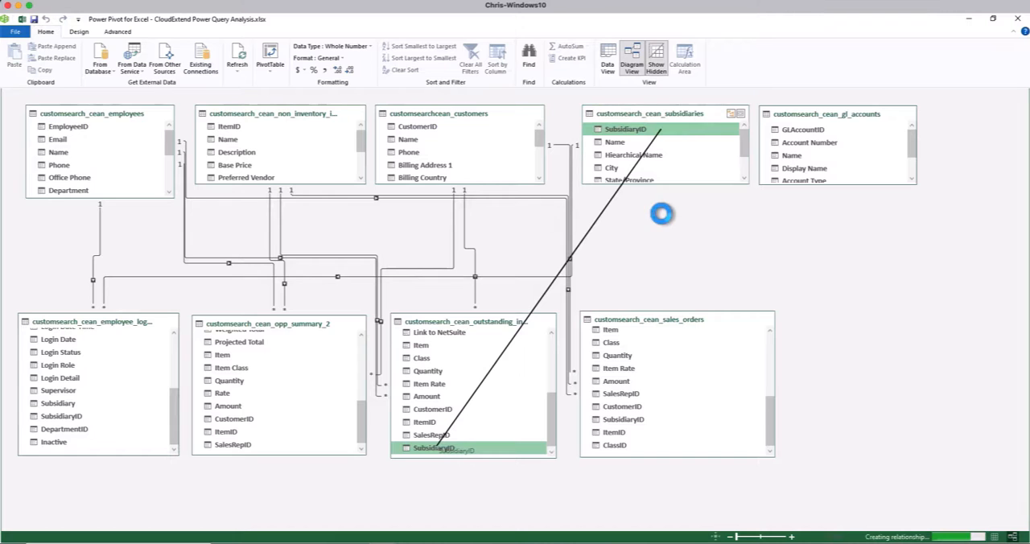
mouse_move(638, 132)
mouse_down()
mouse_move(647, 409)
mouse_move(667, 427)
mouse_move(651, 442)
mouse_move(636, 422)
mouse_up()
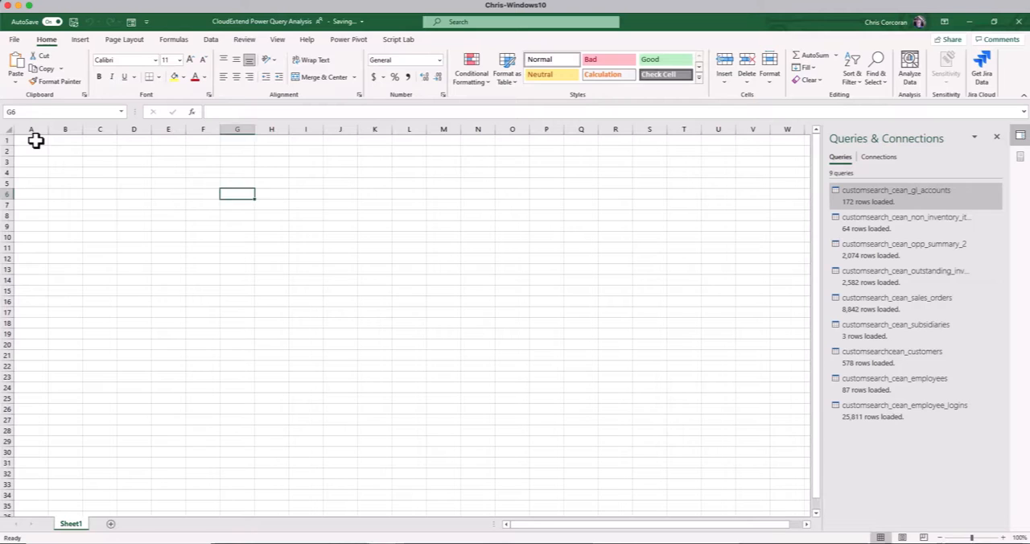
Return to the workbook and insert a PivotTable based on its Data Model at cell E3 of Sheet1
click(34, 138)
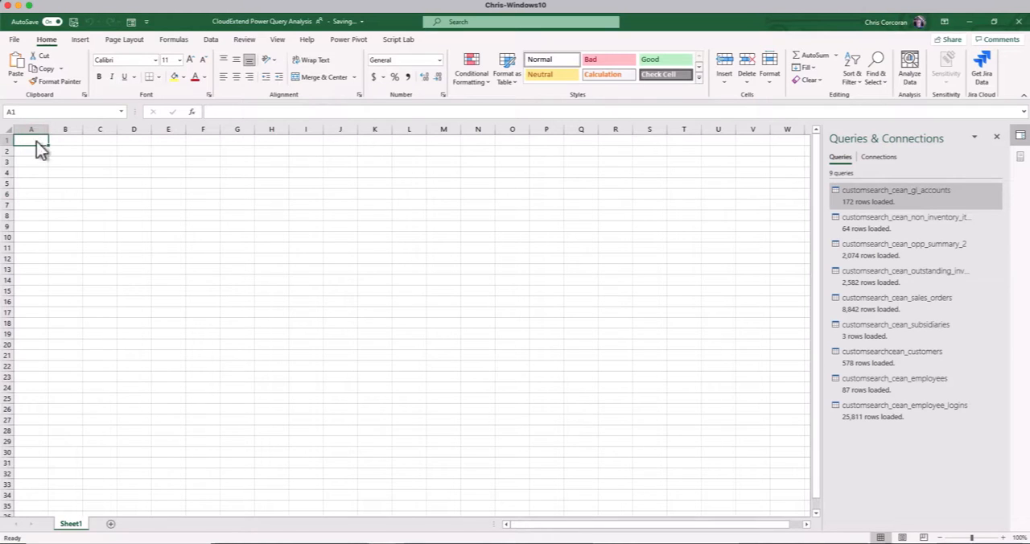
click(81, 40)
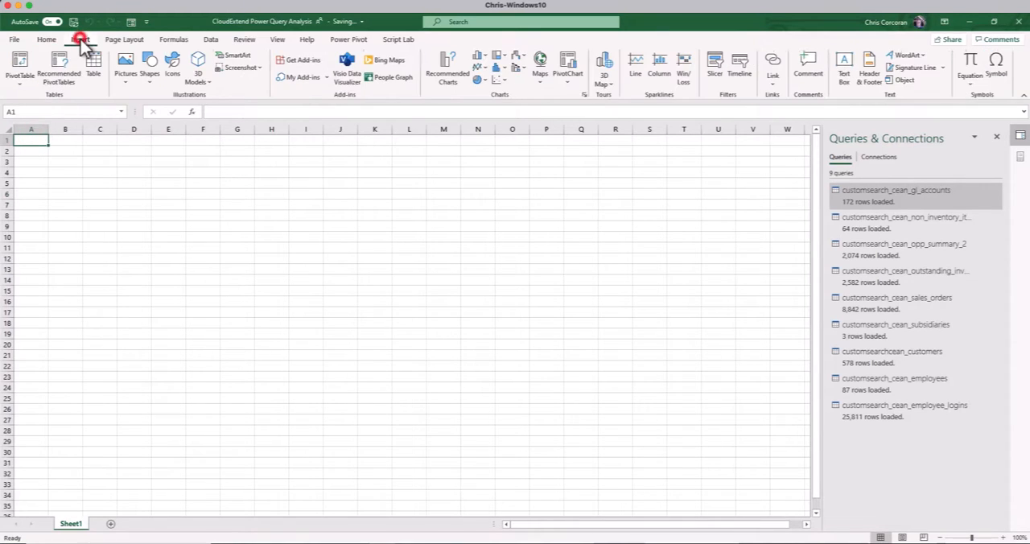
click(23, 64)
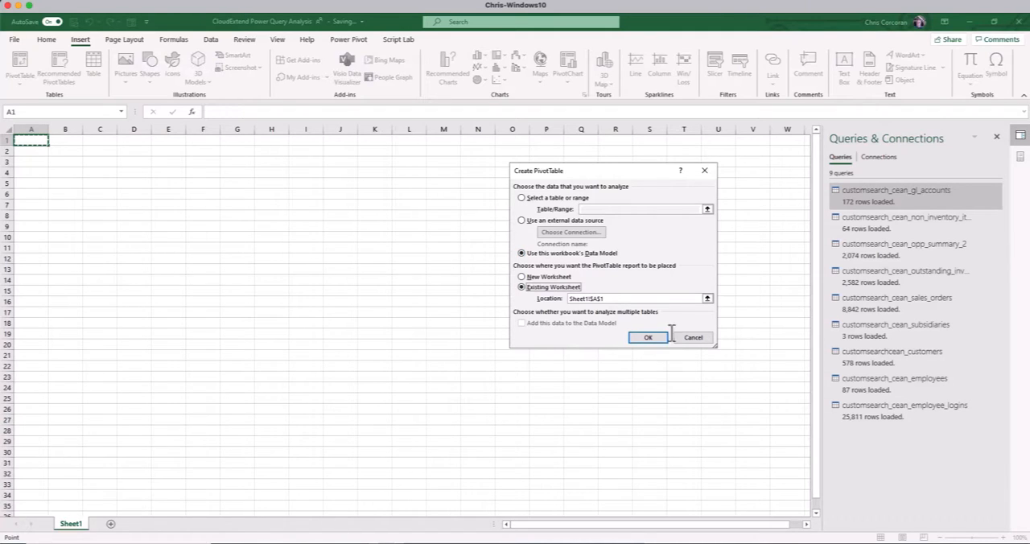
click(706, 300)
click(705, 300)
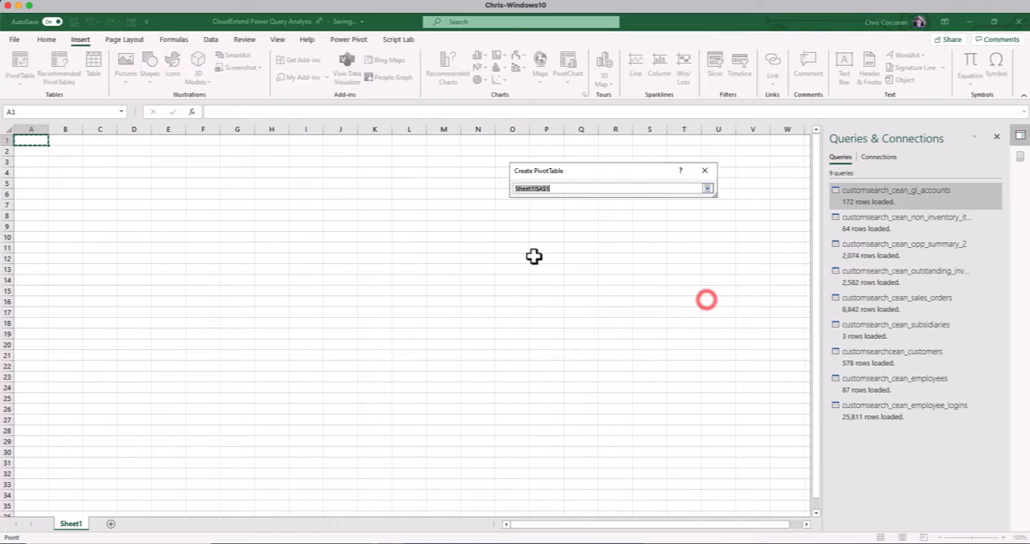
click(169, 162)
key(Return)
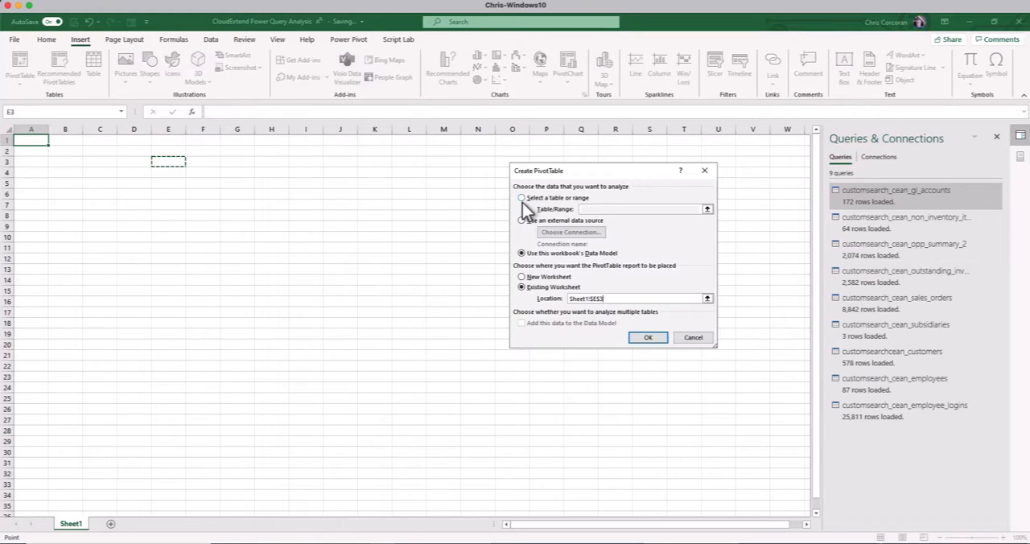
click(650, 337)
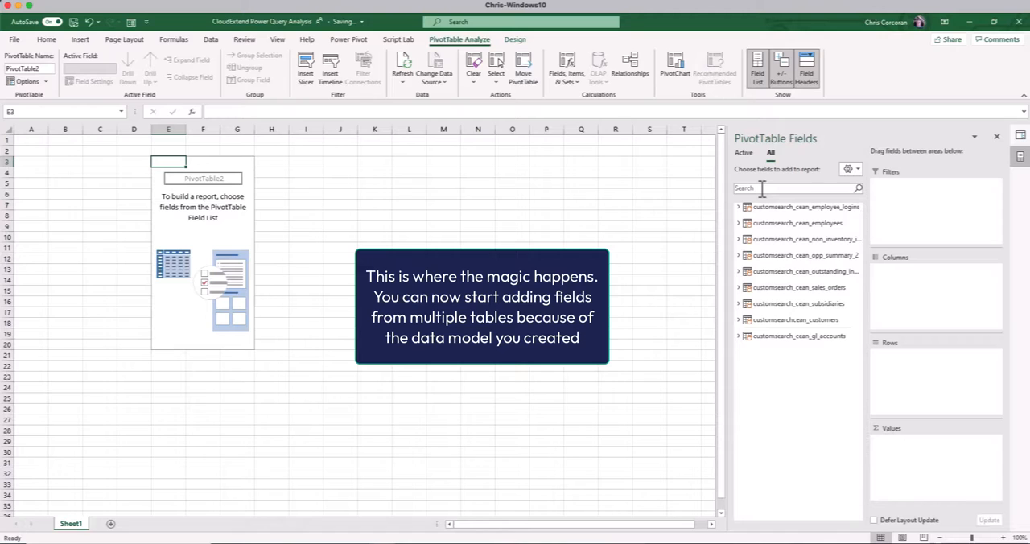
Add Amount from the sales_orders table as the PivotTable's values and its Date field as columns
click(739, 207)
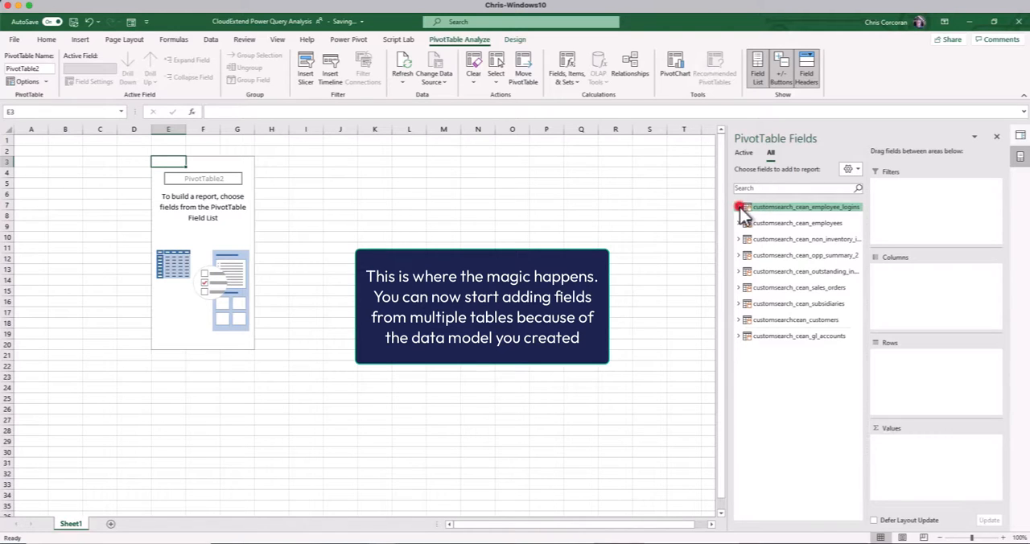
click(740, 208)
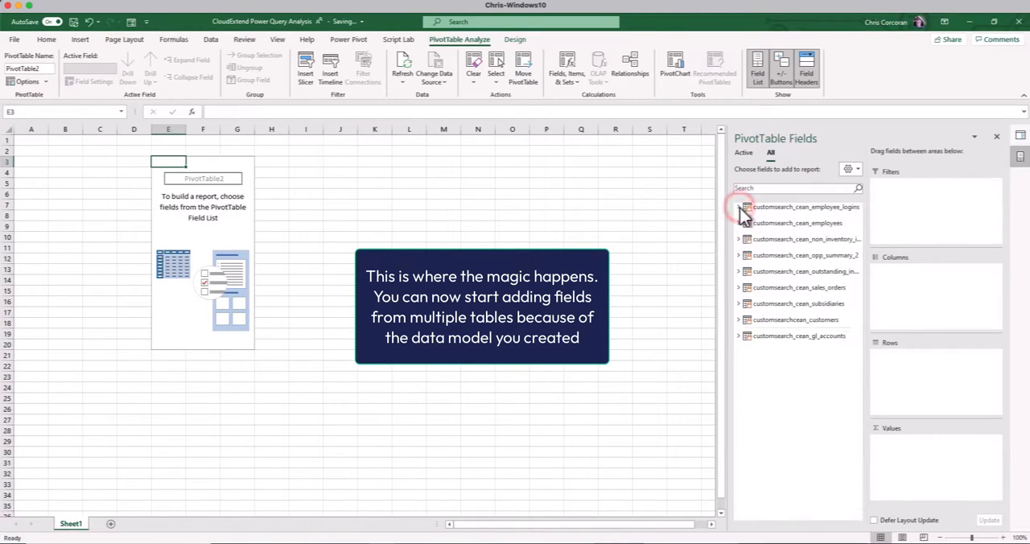
click(739, 287)
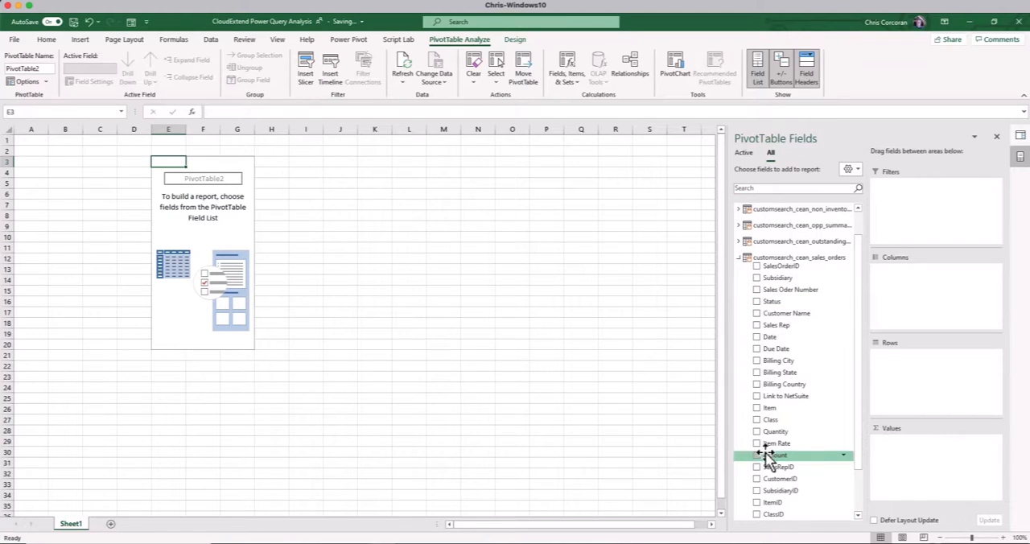
drag(766, 456, 864, 466)
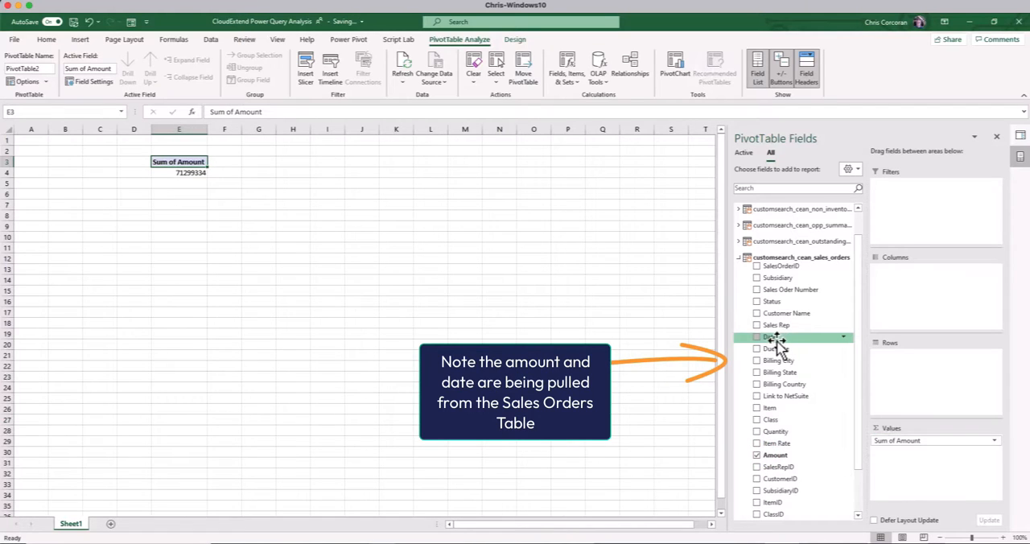
drag(776, 338, 922, 275)
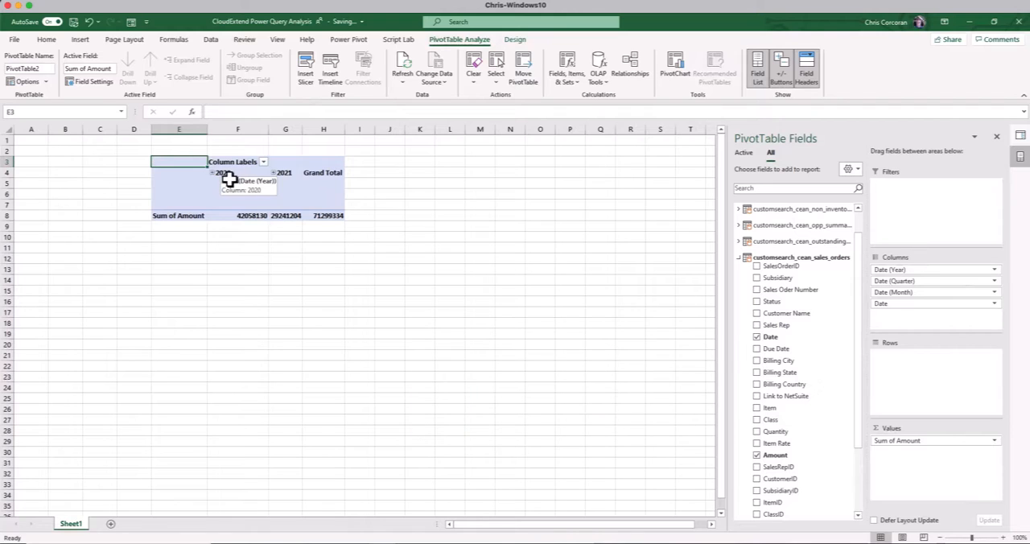
Add Name from the employees table as the PivotTable's rows
click(738, 258)
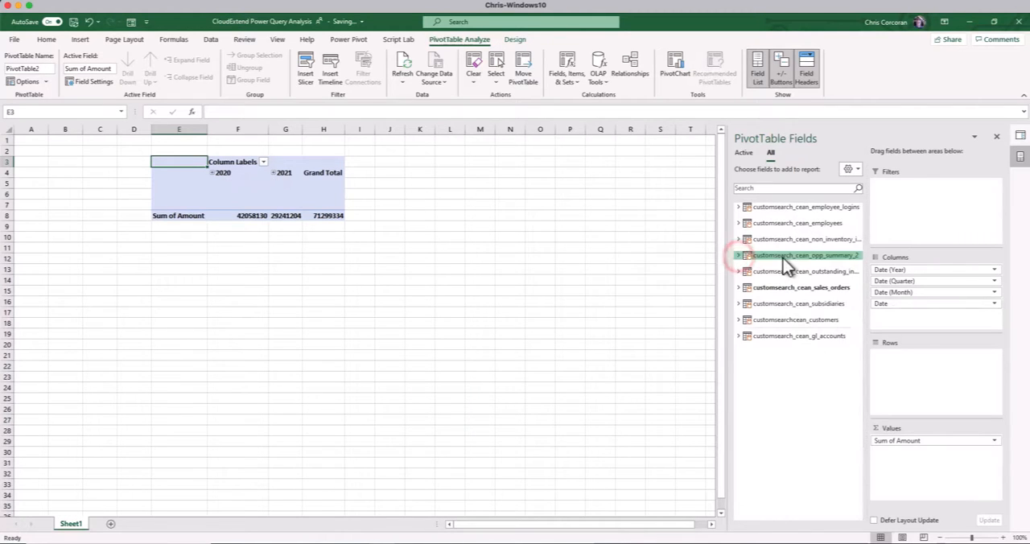
click(738, 223)
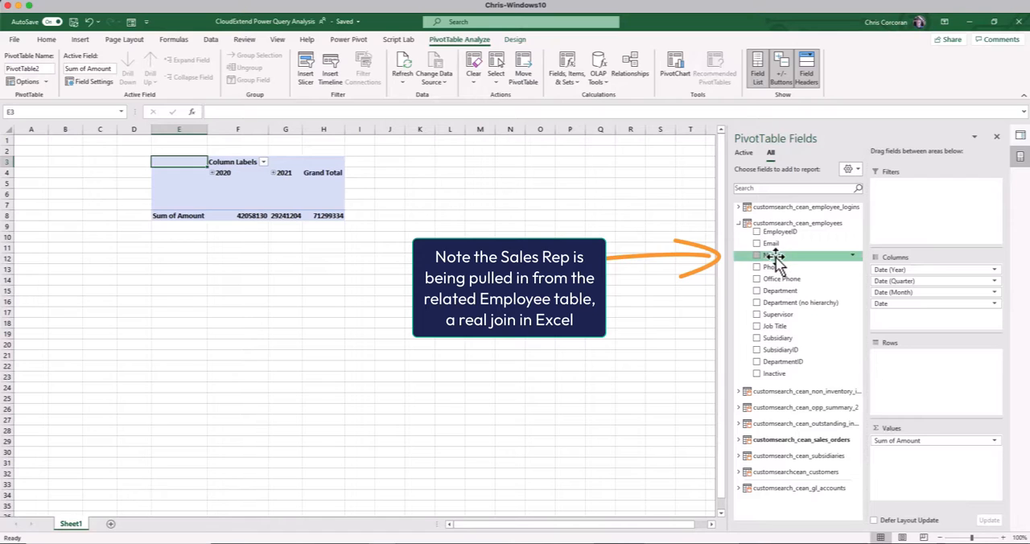
drag(776, 262, 904, 358)
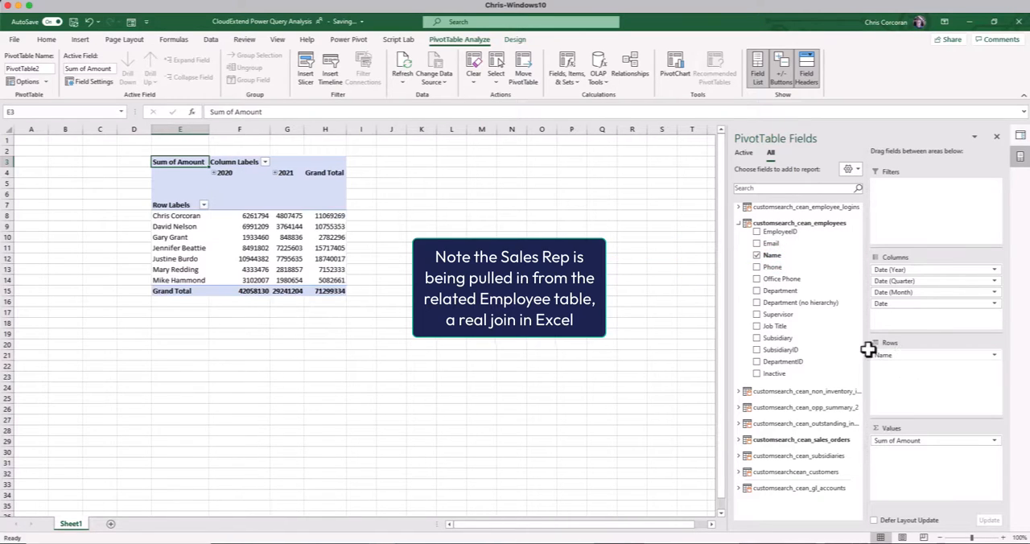
Format the PivotTable's Sum of Amount values as currency with the $ symbol and 0 decimal places
right_click(262, 216)
click(301, 256)
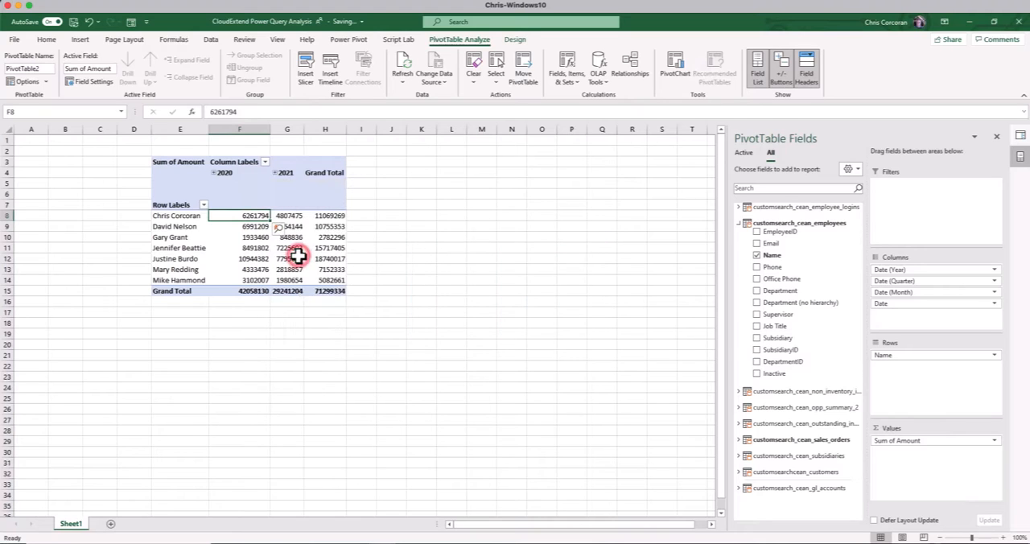
click(180, 181)
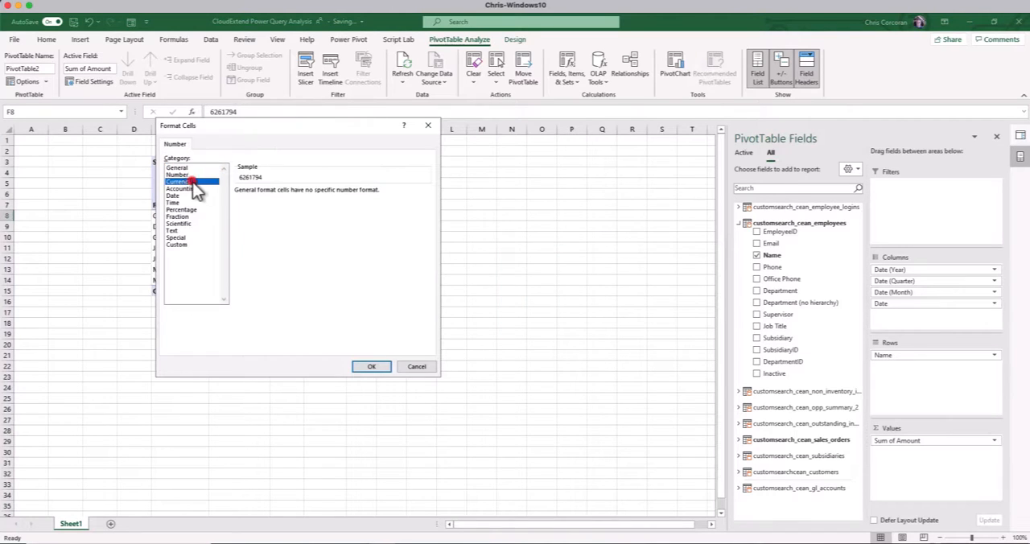
click(308, 195)
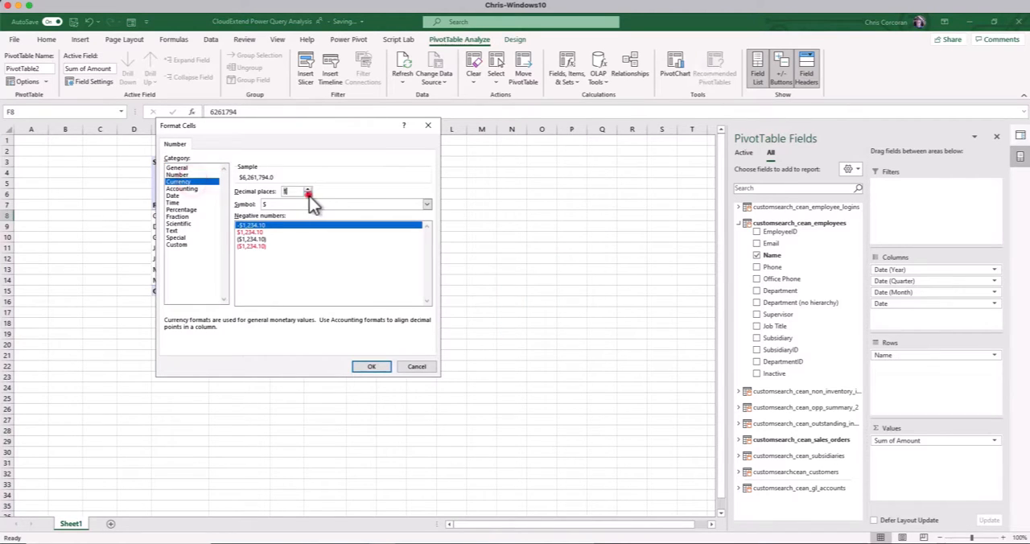
click(372, 366)
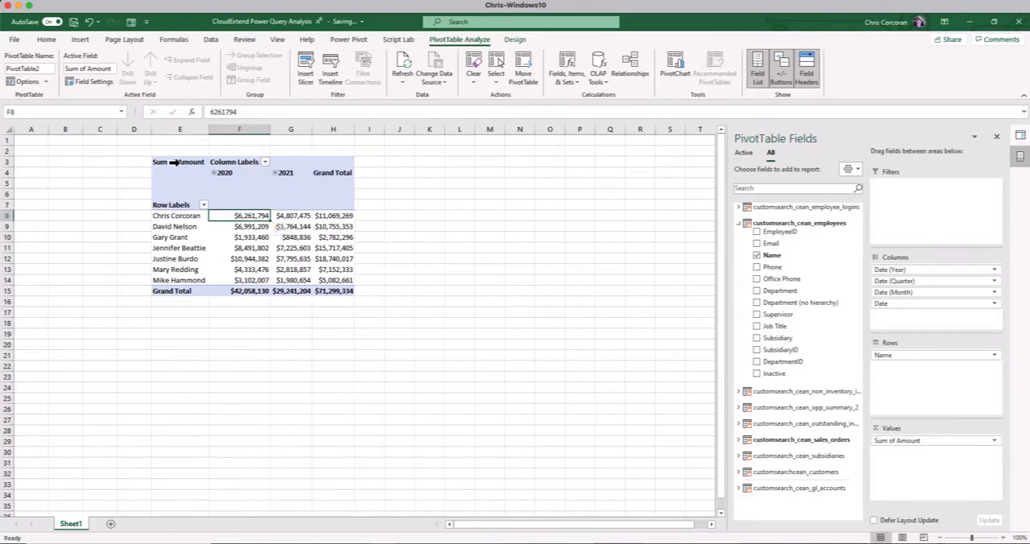
Copy the whole PivotTable and paste the duplicate below it at cell E19
drag(179, 162, 340, 292)
key(ctrl+c)
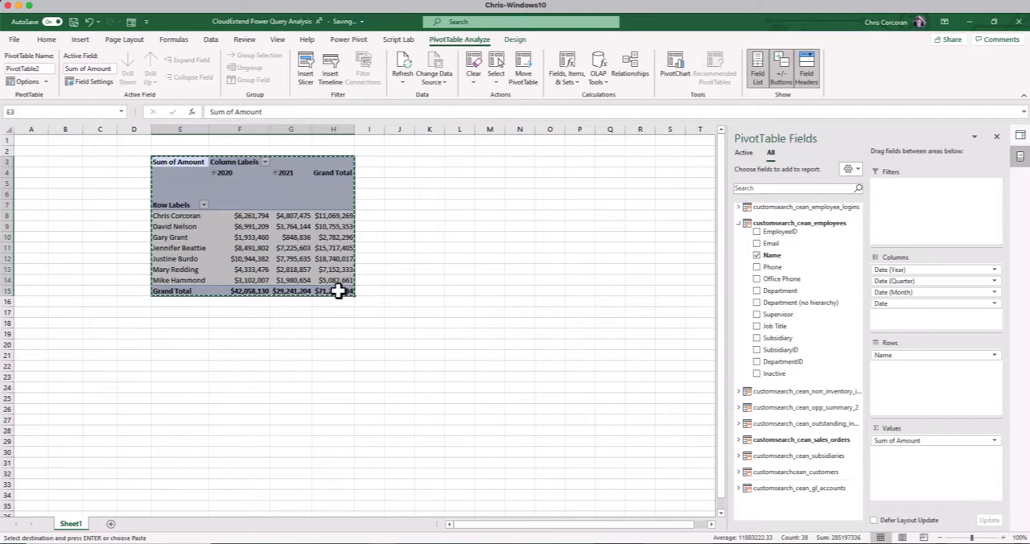
click(182, 334)
key(ctrl+v)
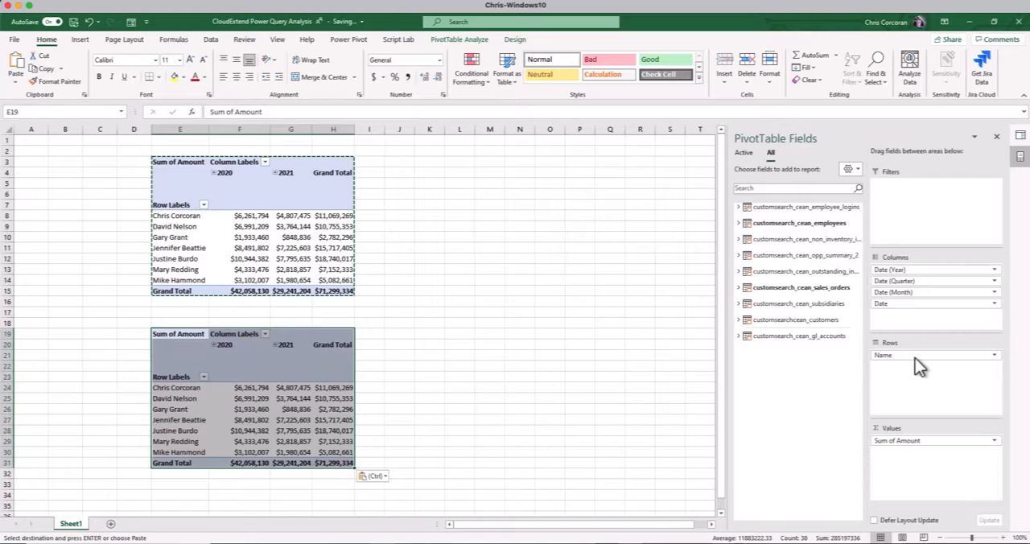
In the PivotTable at E19, replace the employee Name rows with Name from the customers table
drag(916, 362, 698, 338)
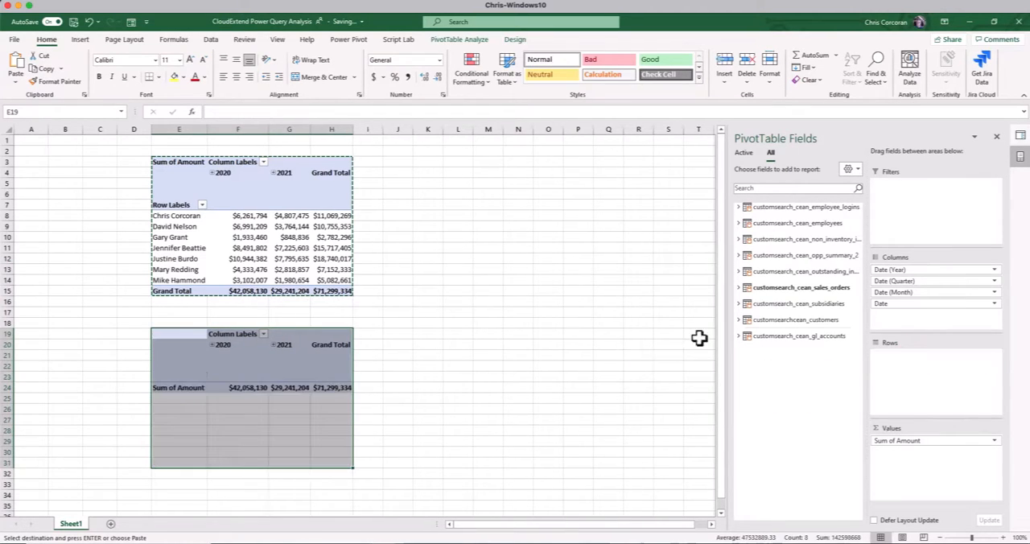
click(739, 320)
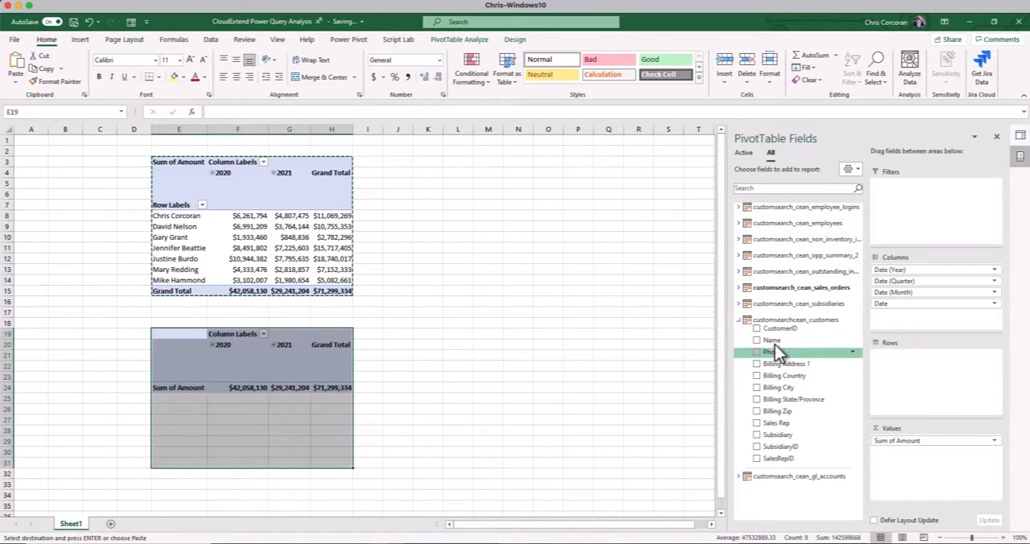
drag(772, 341, 893, 364)
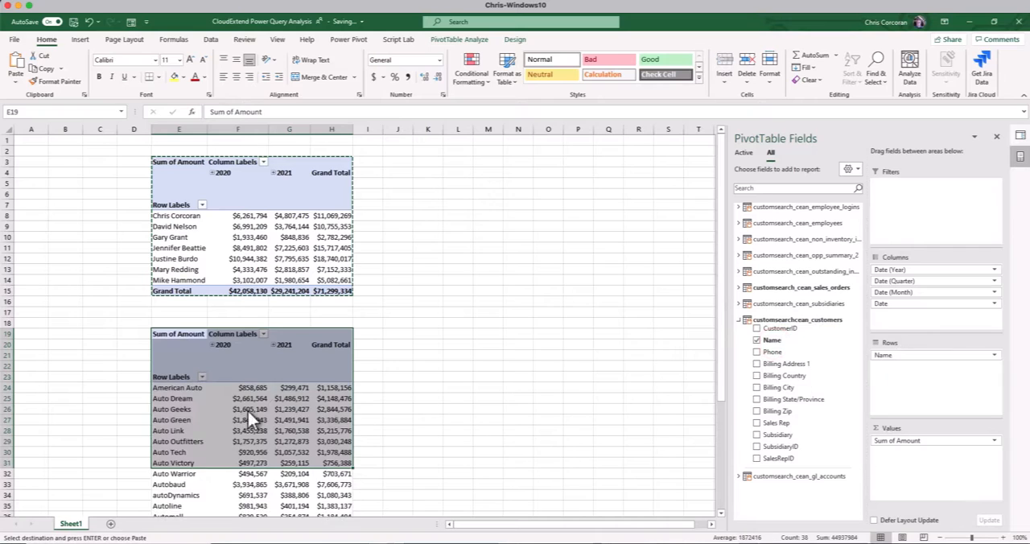
scroll(247, 410, down, 1)
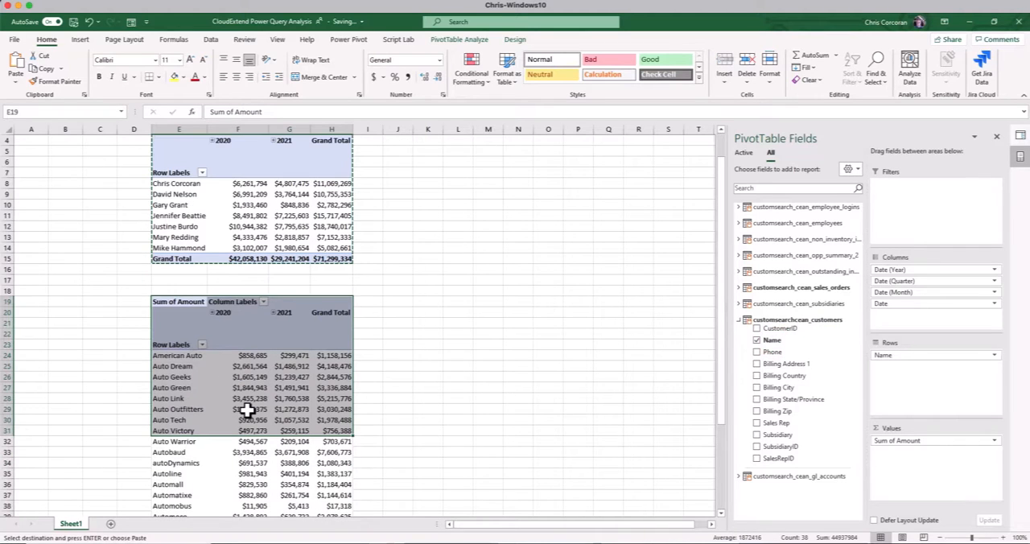
click(208, 226)
click(216, 369)
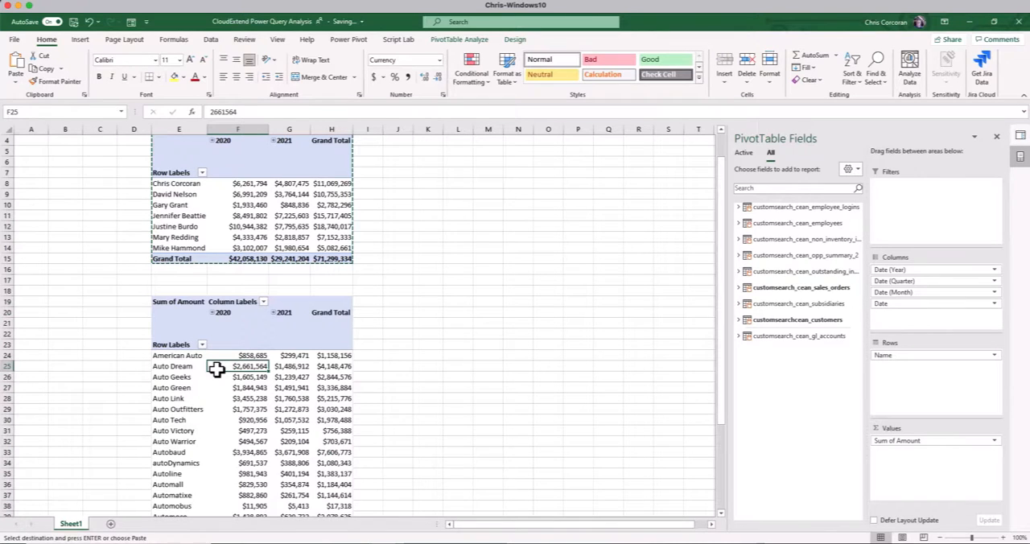
Paste another copy of the sales rep PivotTable below the customer PivotTable at cell E52
scroll(216, 369, down, 9)
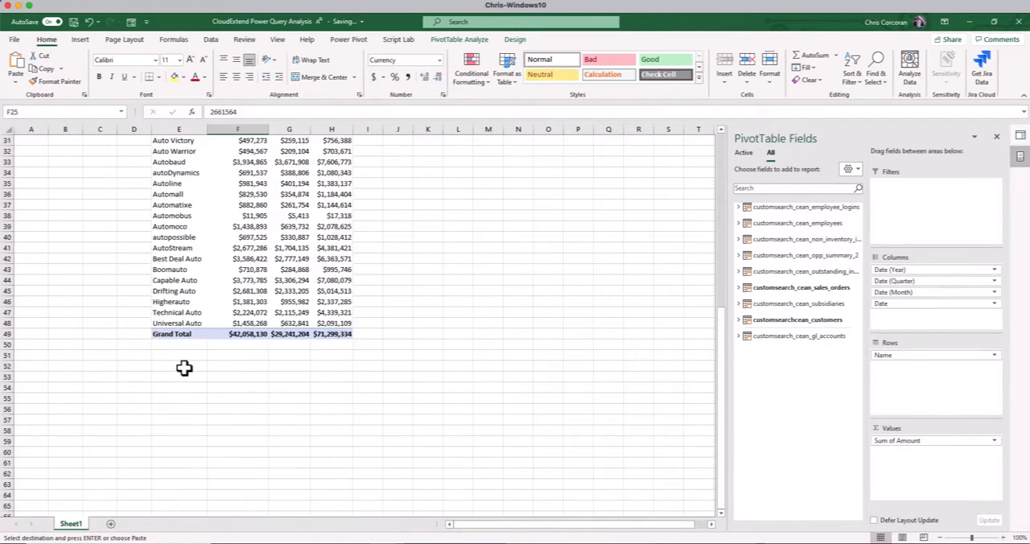
click(184, 368)
key(ctrl+v)
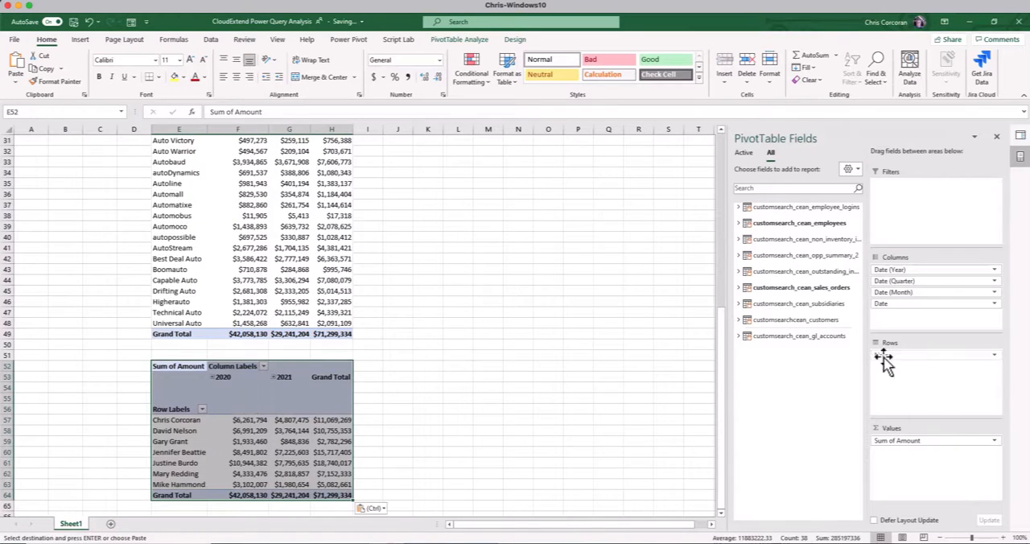
In the PivotTable at E52, replace the employee Name rows with Name from the non-inventory items table and review the item rows
drag(896, 354, 627, 362)
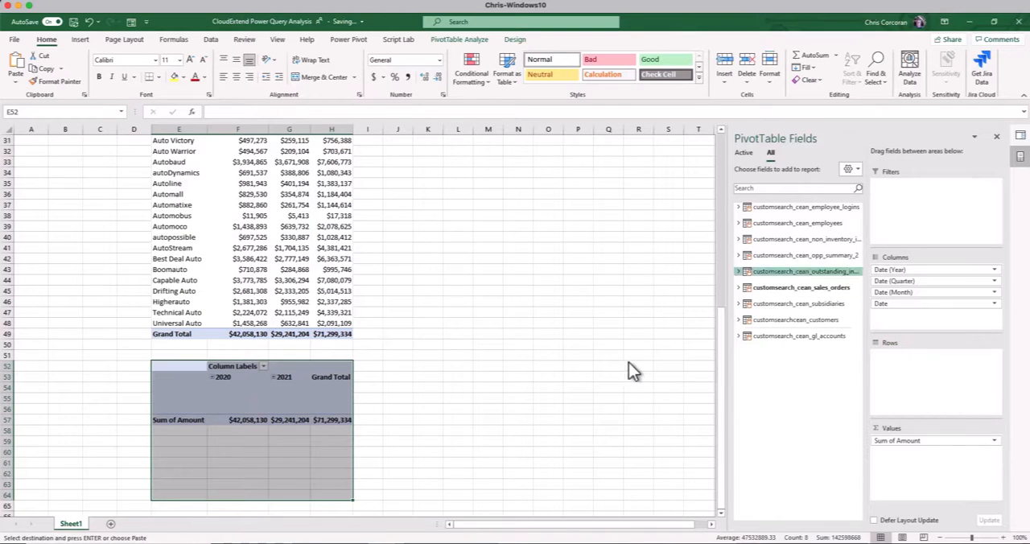
click(739, 240)
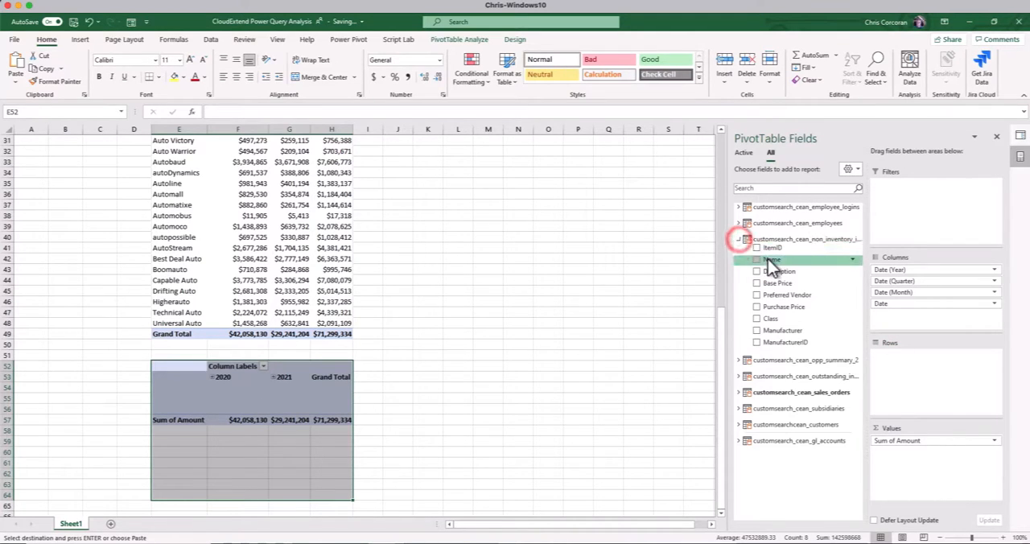
drag(767, 259, 905, 358)
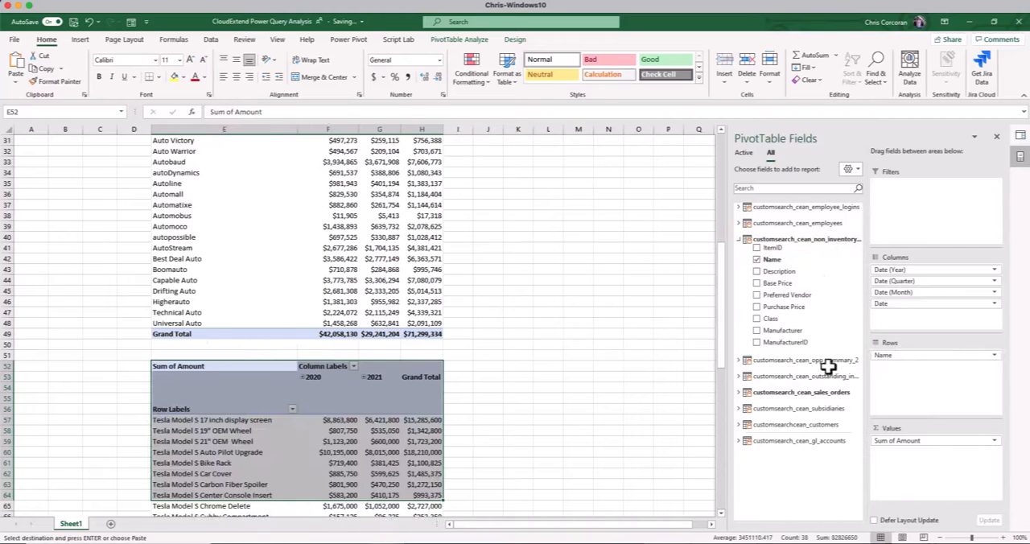
scroll(348, 436, down, 9)
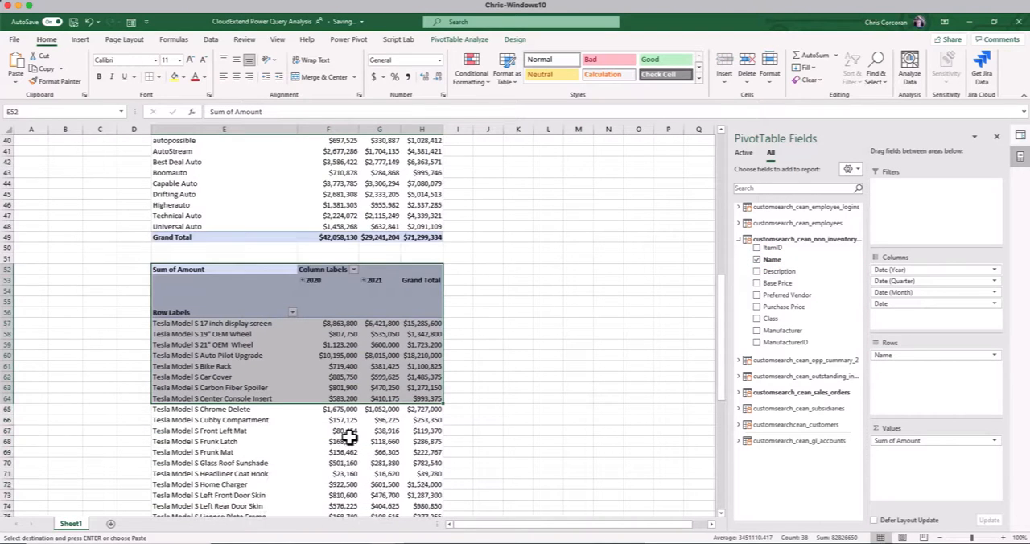
scroll(348, 436, down, 3)
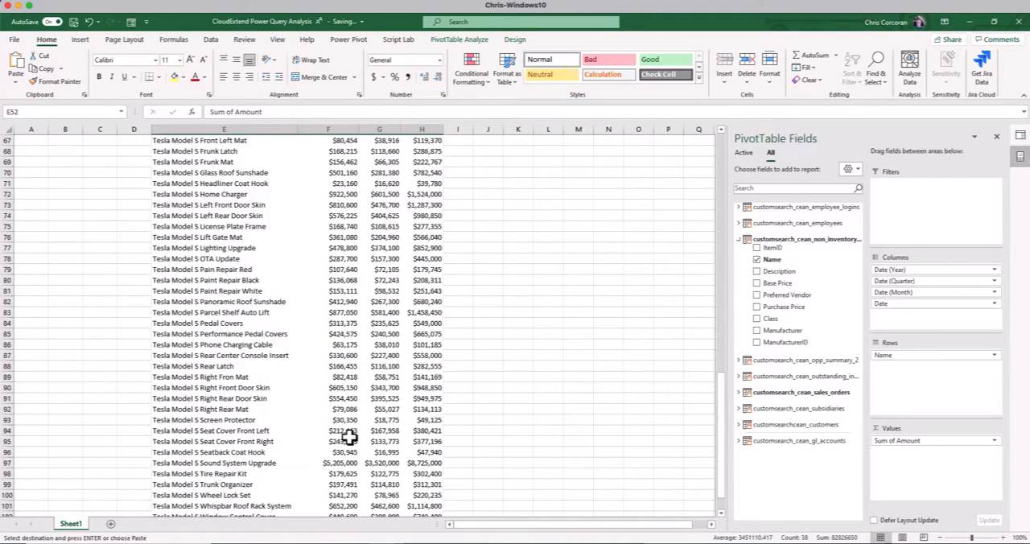
scroll(348, 436, up, 9)
scroll(348, 436, up, 12)
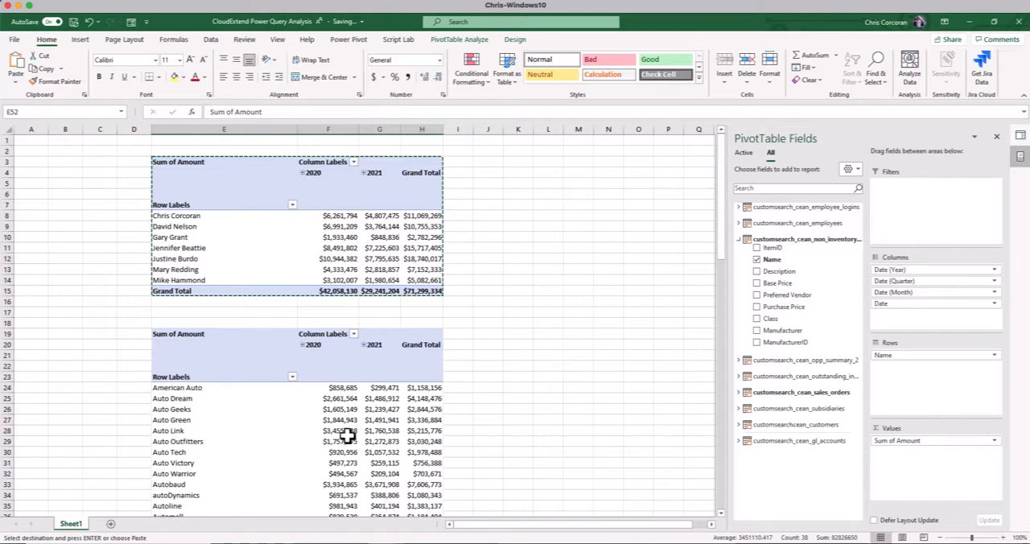
Insert a slicer for the sales rep PivotTable on Name from the subsidiaries table and place it beside the PivotTable around columns K to N
click(120, 270)
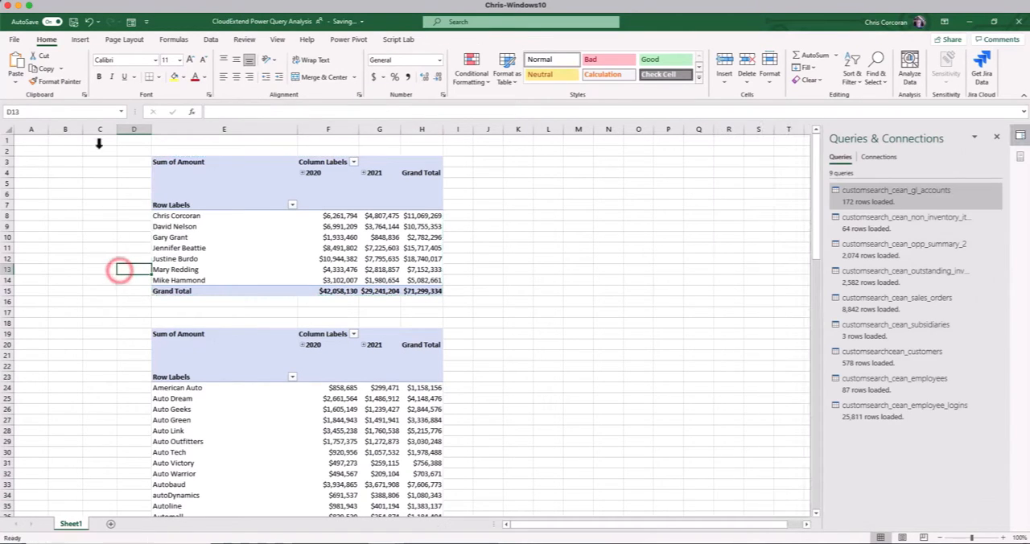
click(82, 41)
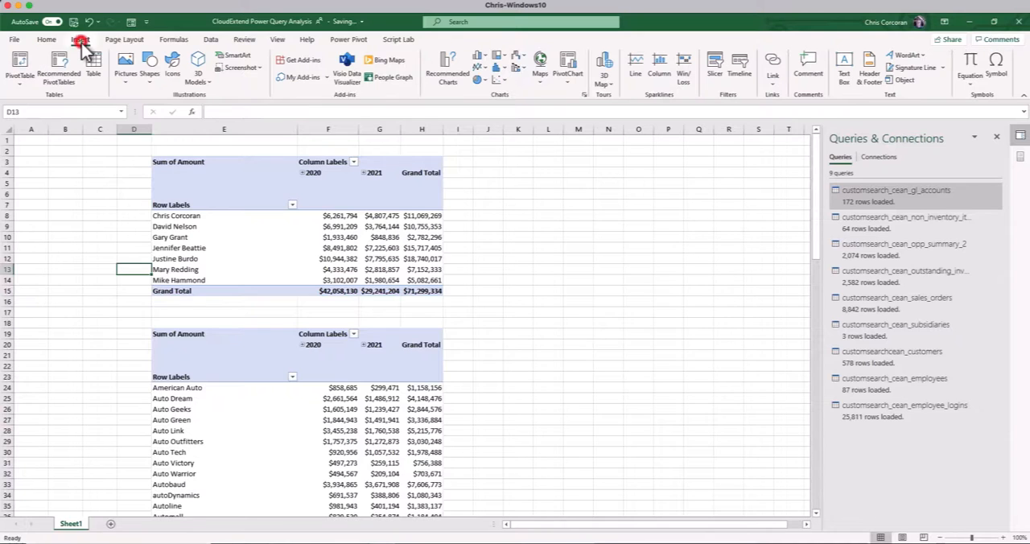
click(189, 173)
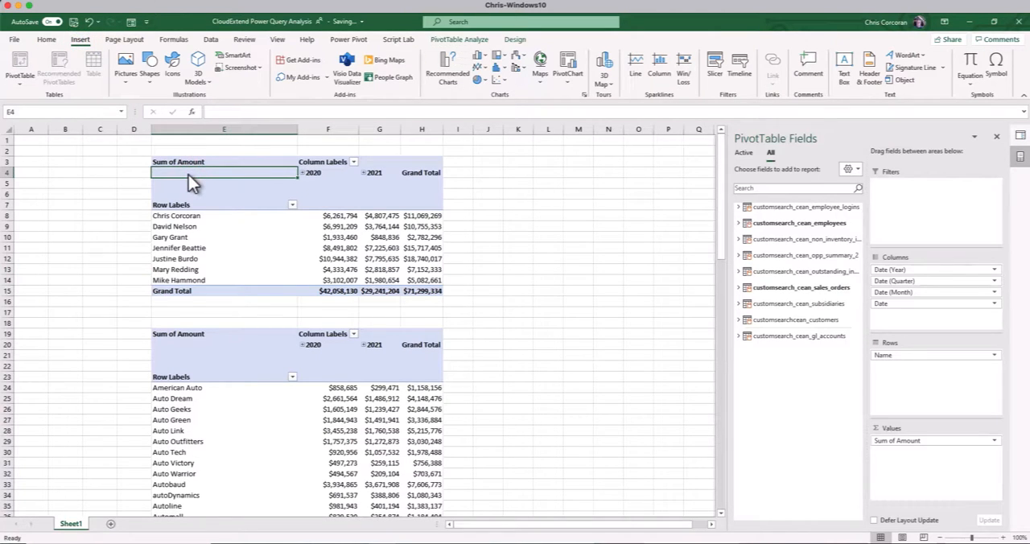
click(712, 66)
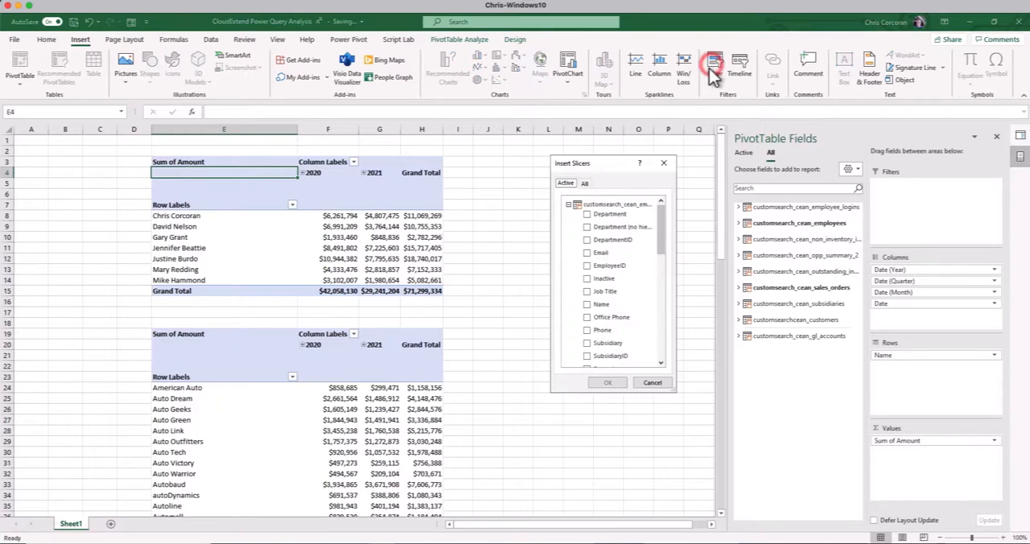
click(569, 206)
click(569, 221)
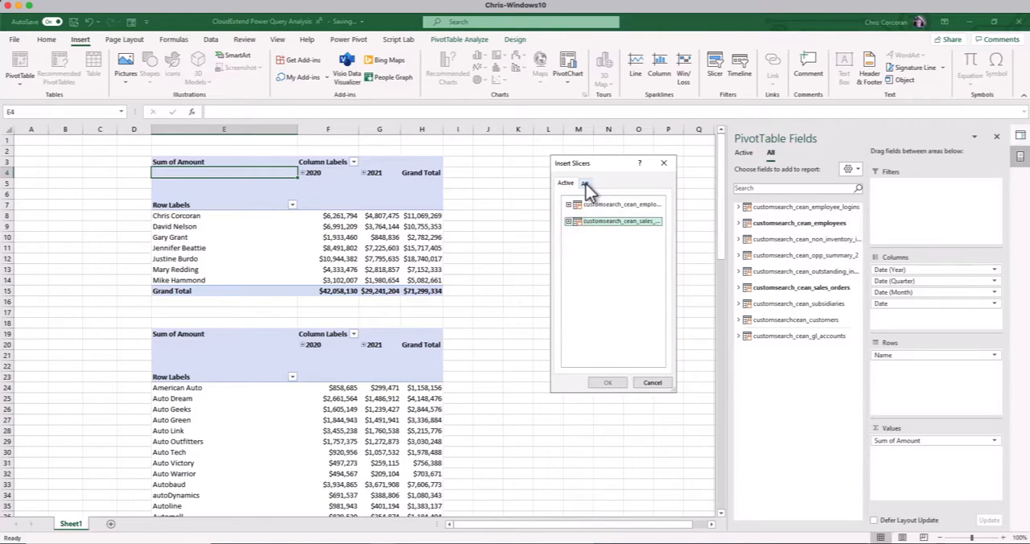
click(586, 184)
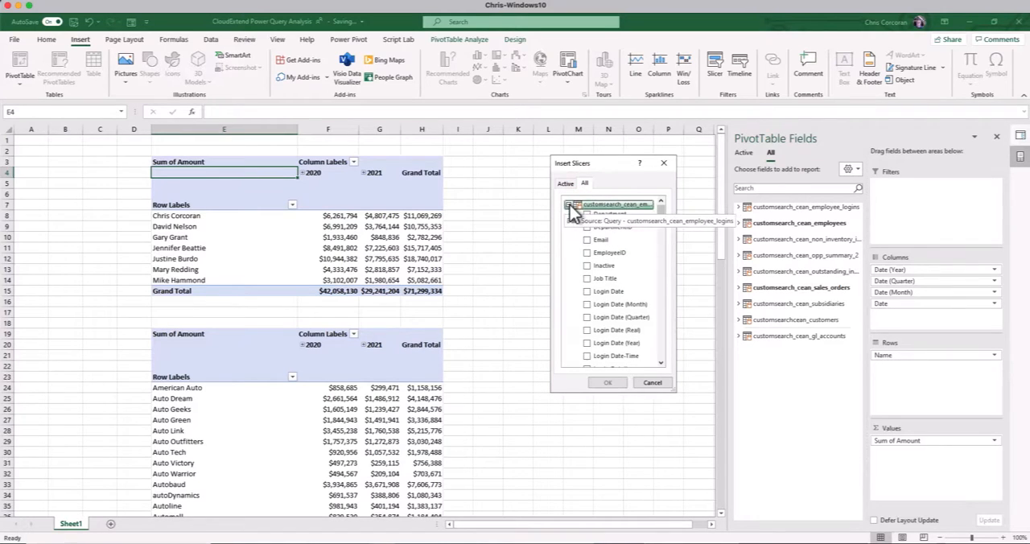
click(568, 205)
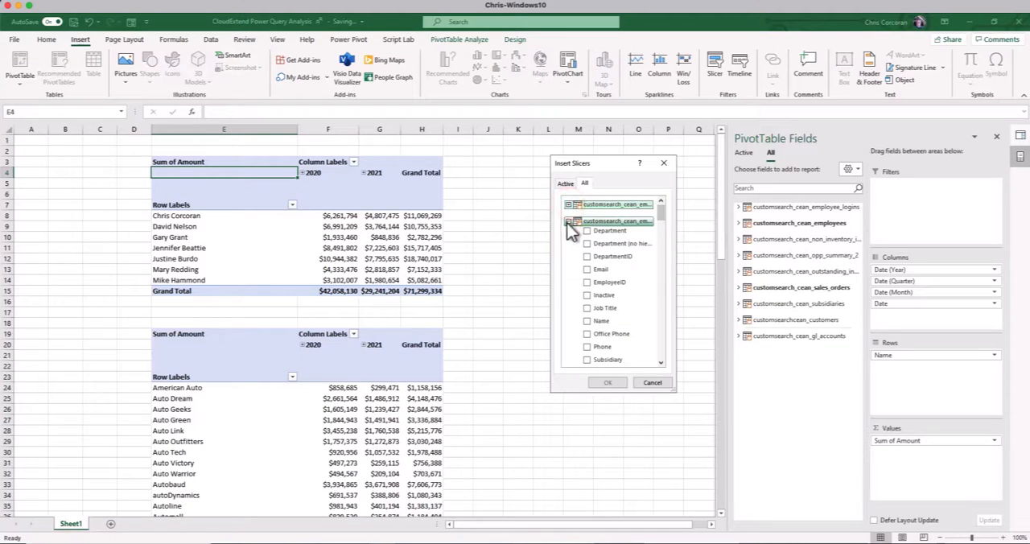
click(568, 221)
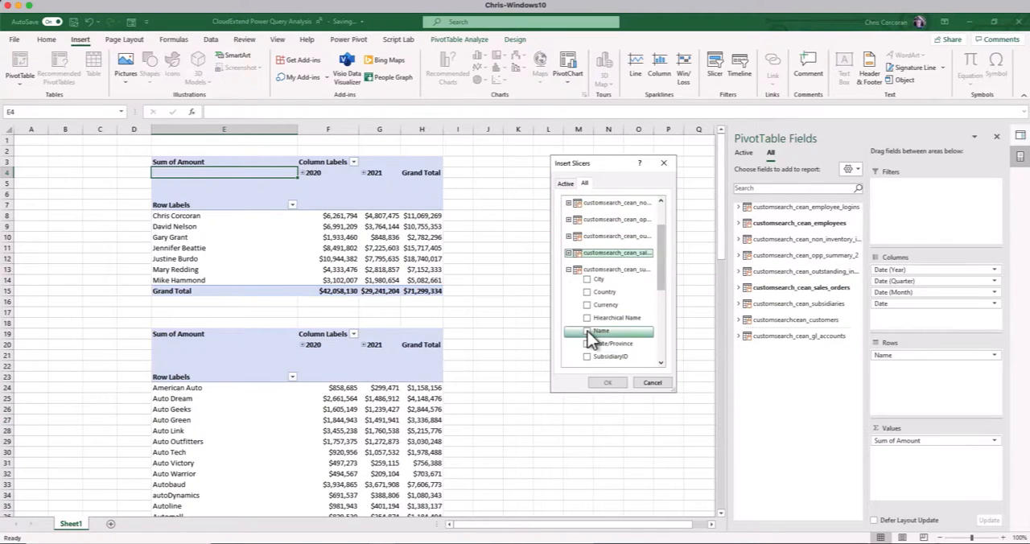
click(587, 331)
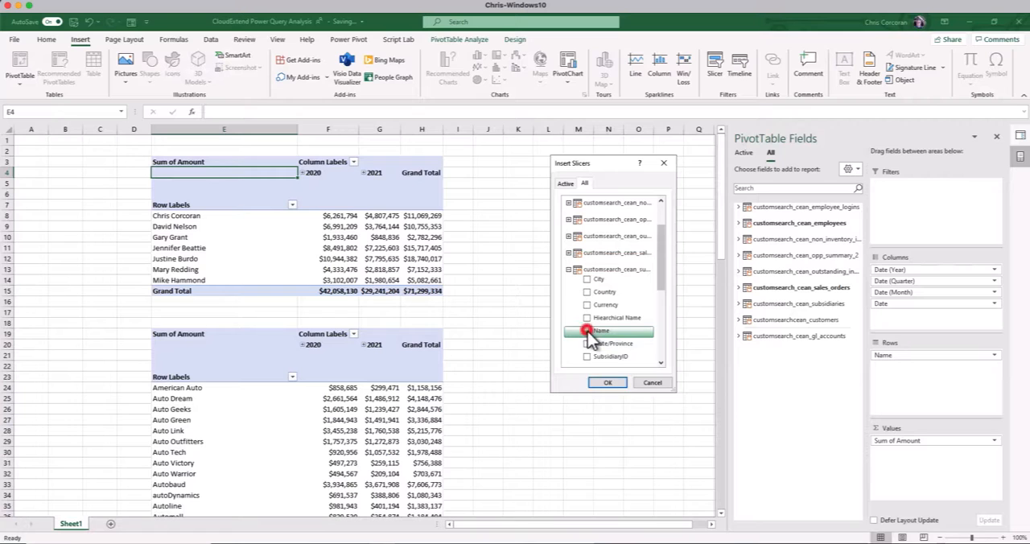
click(608, 382)
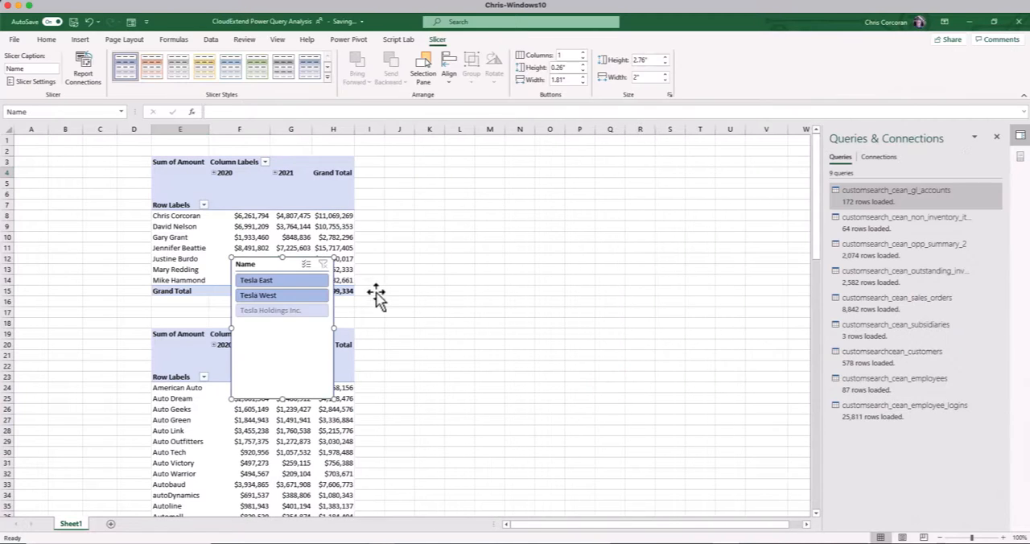
drag(289, 258, 479, 163)
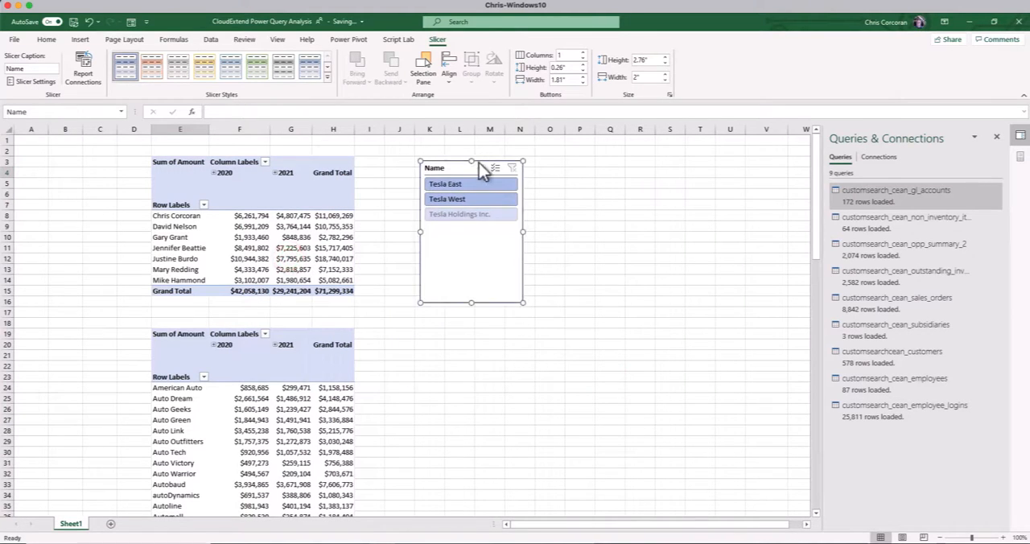
Test the subsidiary slicer on the sales rep PivotTable by filtering to Tesla West, Tesla East and Tesla West again
click(460, 202)
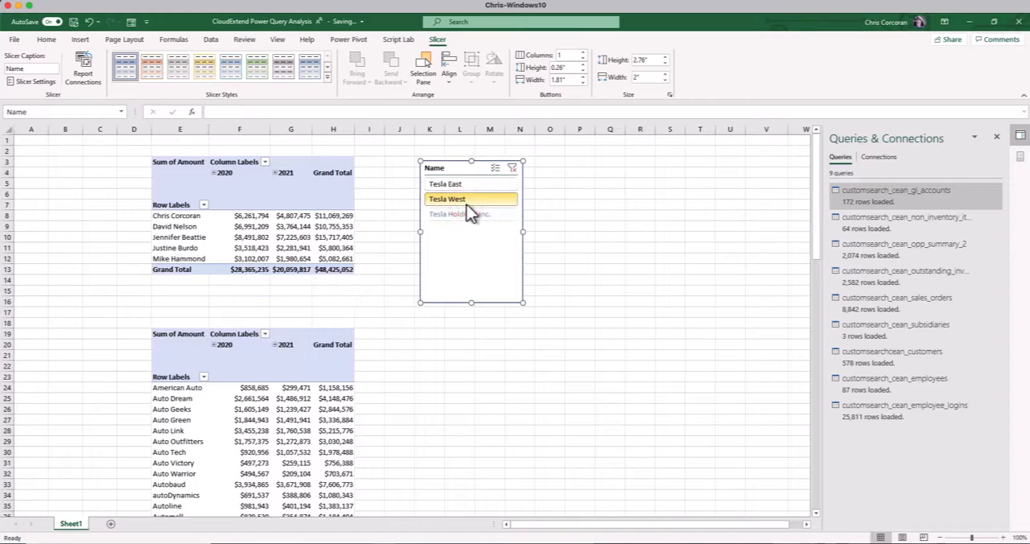
click(460, 184)
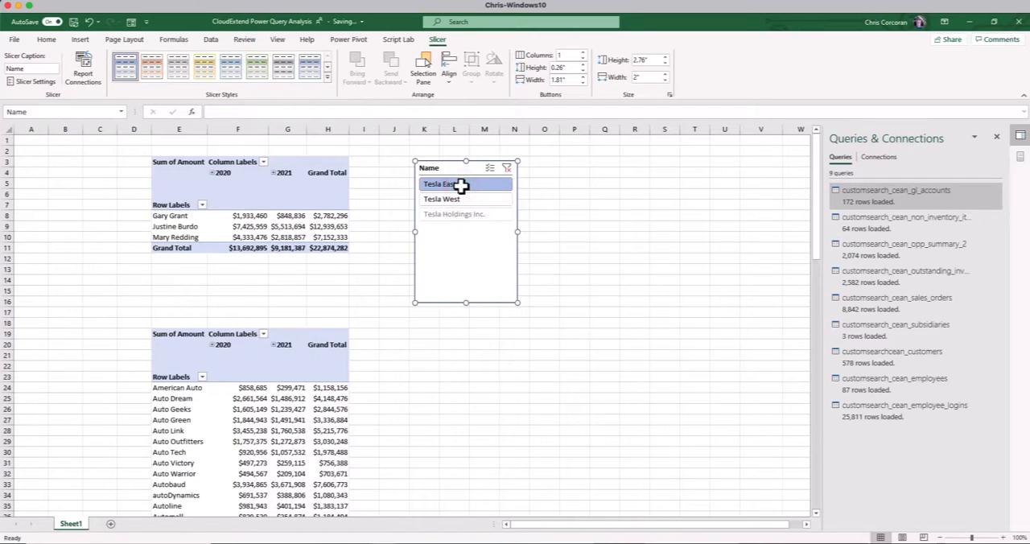
click(453, 201)
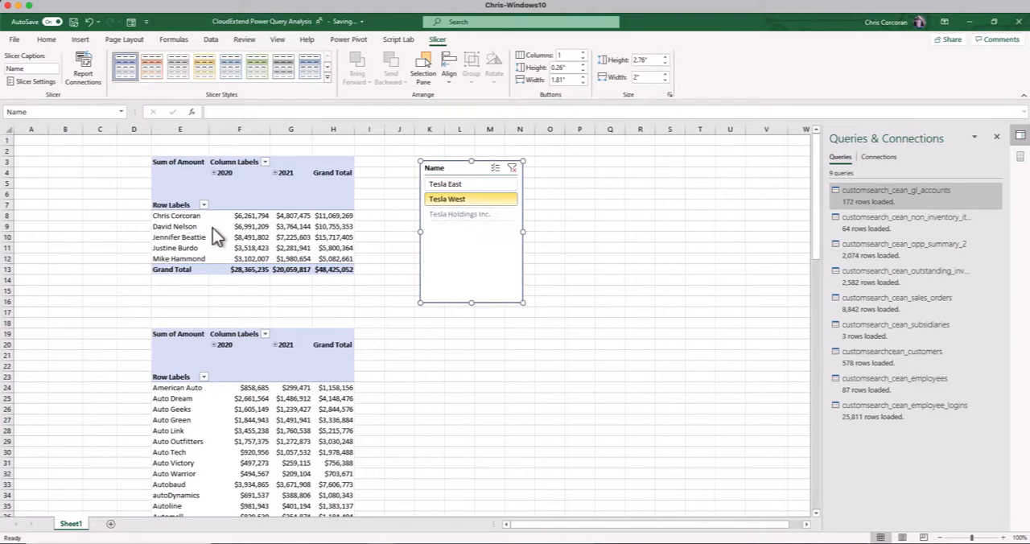
Connect the subsidiary Name slicer to PivotTable3 and PivotTable4 as well
click(83, 70)
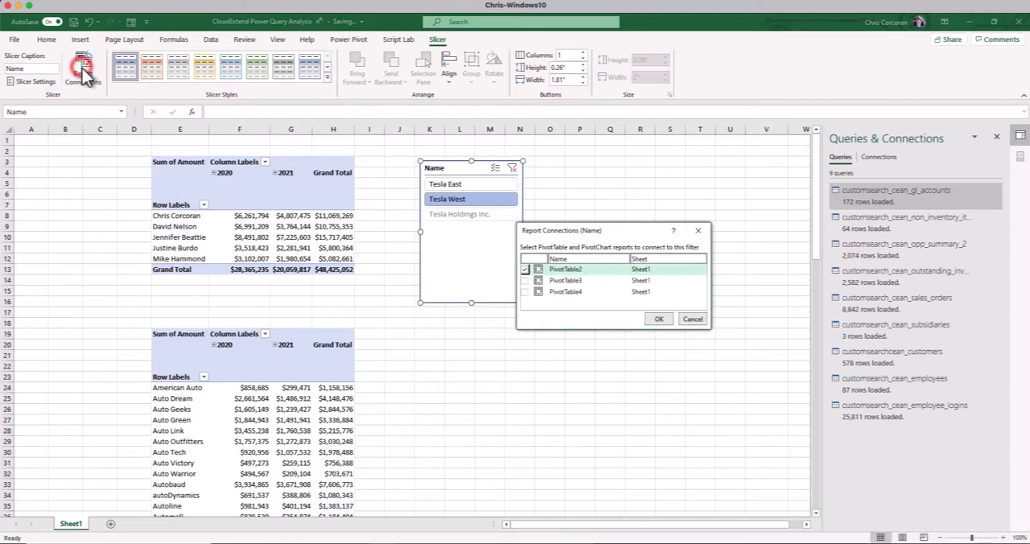
click(525, 280)
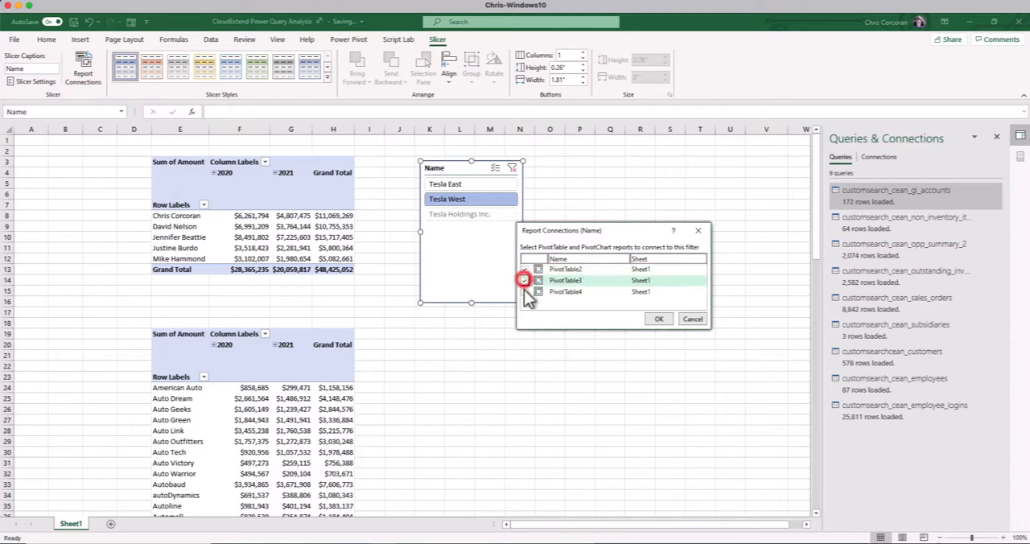
click(525, 292)
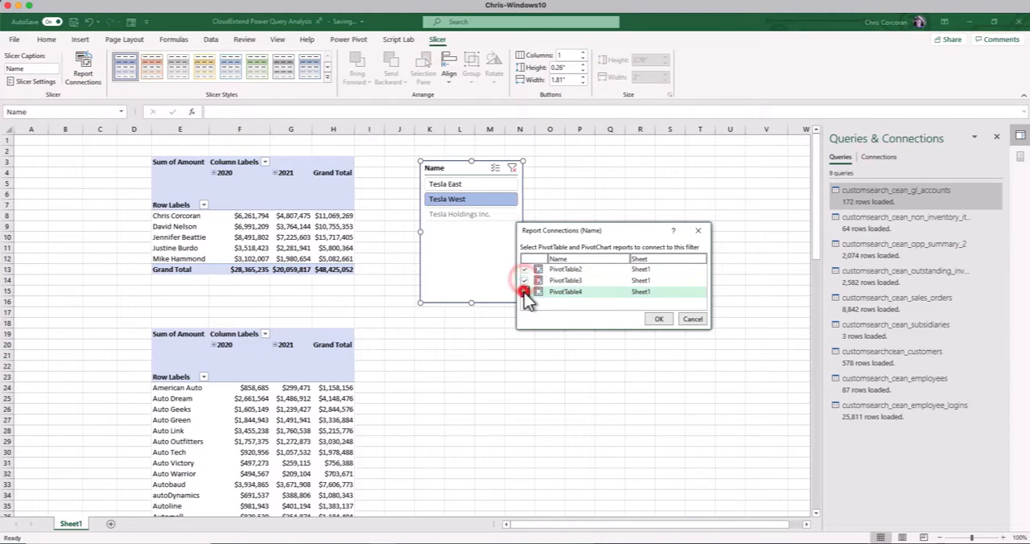
click(659, 319)
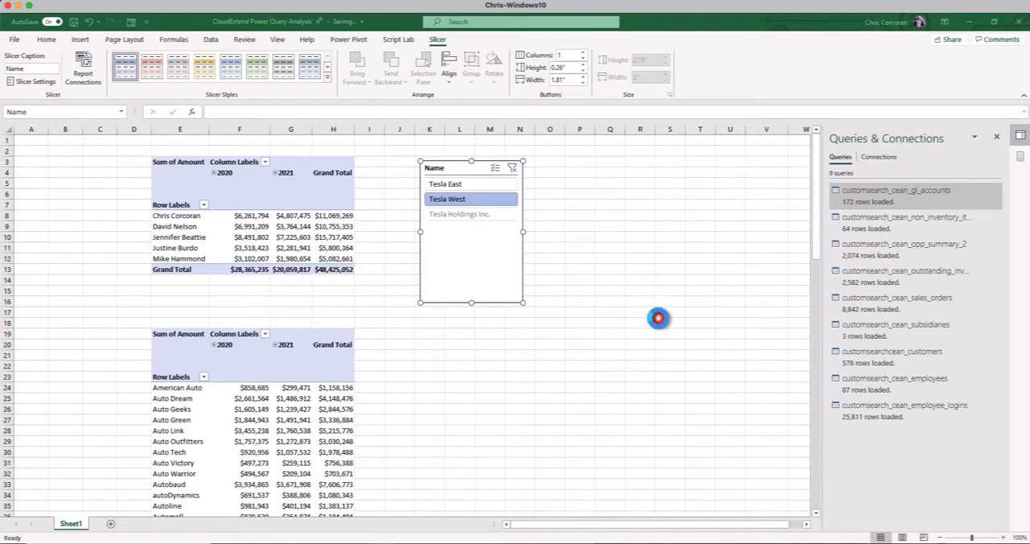
Clear the slicer filter, try filtering all connected PivotTables to Tesla East, and clear the filter again
click(483, 255)
click(512, 167)
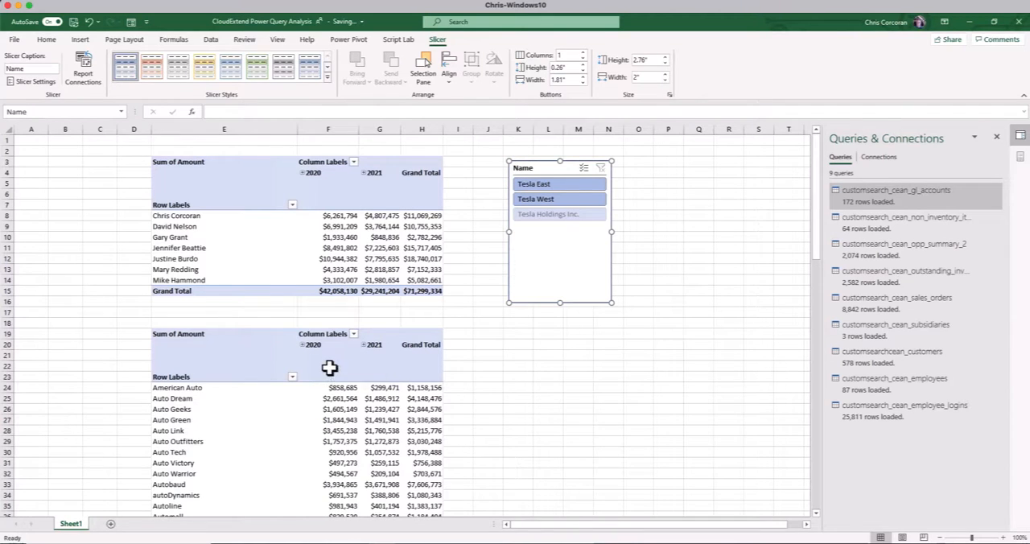
click(545, 185)
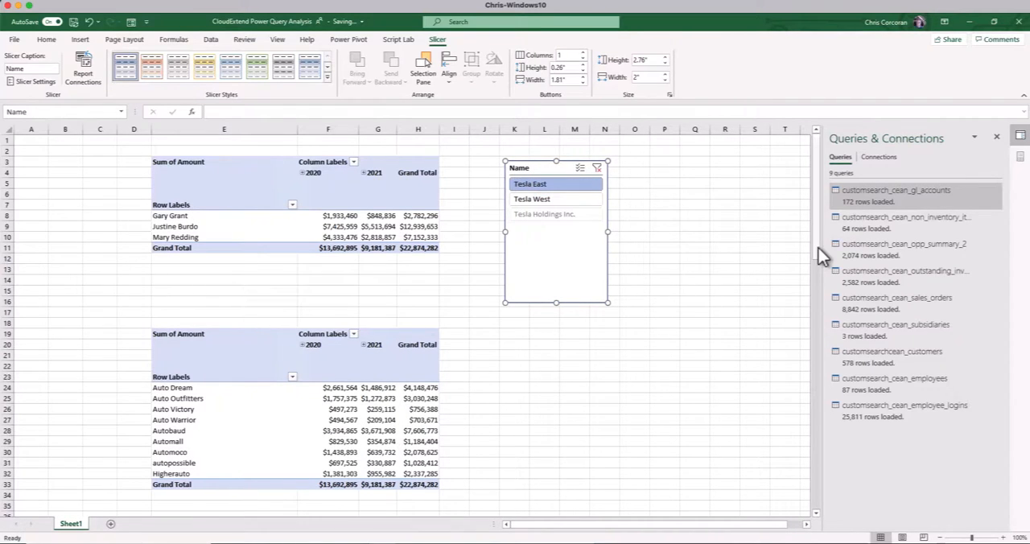
drag(819, 248, 807, 213)
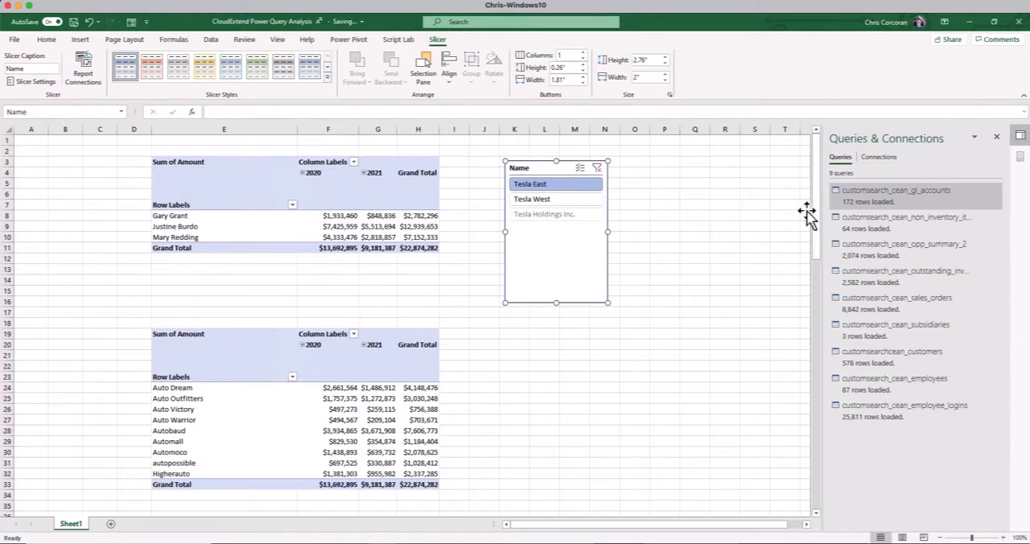
click(600, 167)
Add a new worksheet and insert a PivotTable from the workbook's Data Model at cell E3
click(111, 524)
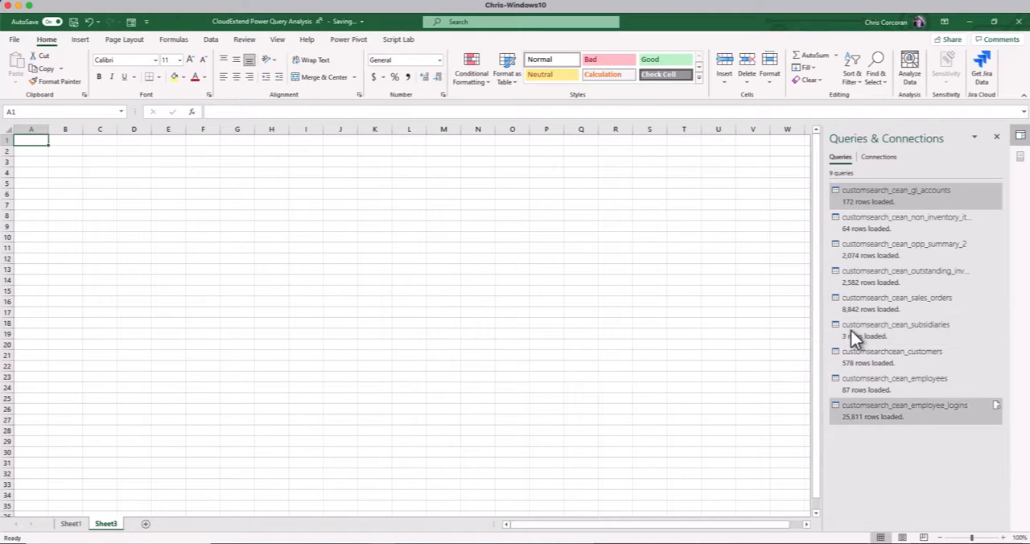
click(80, 40)
click(19, 64)
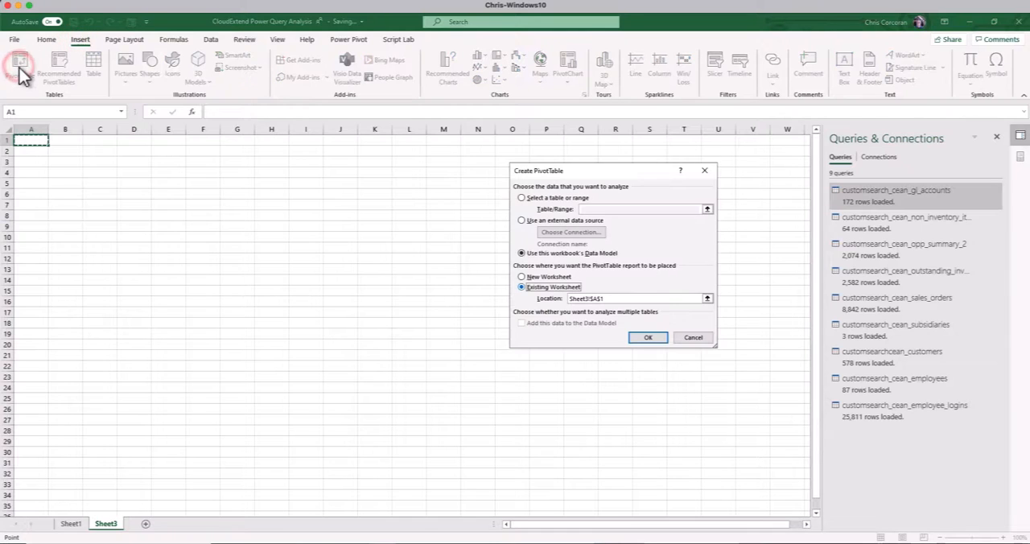
click(183, 162)
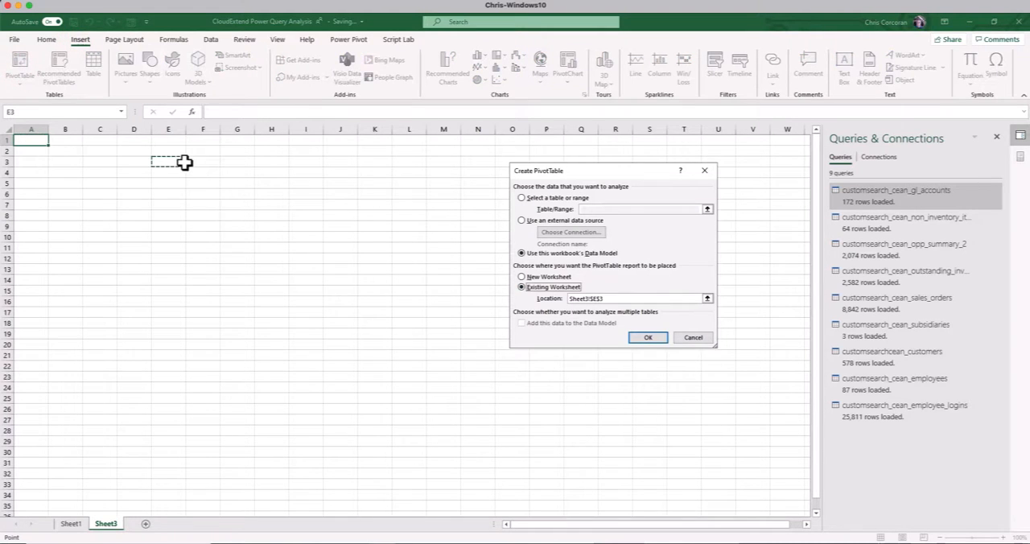
click(650, 338)
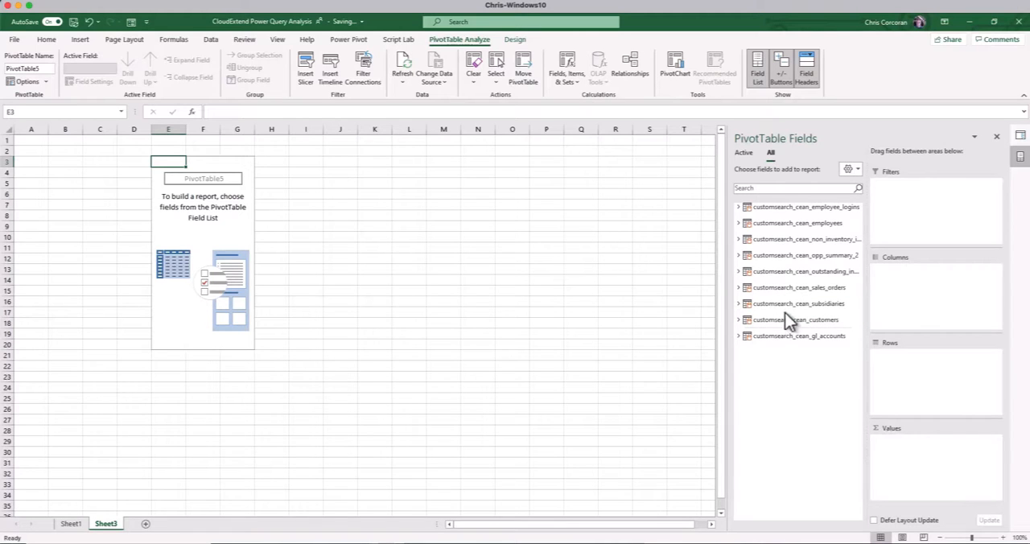
From the customsearch_cean_opp_summary_2 table, add Date to the PivotTable's columns and Weighted Total to its values
click(738, 255)
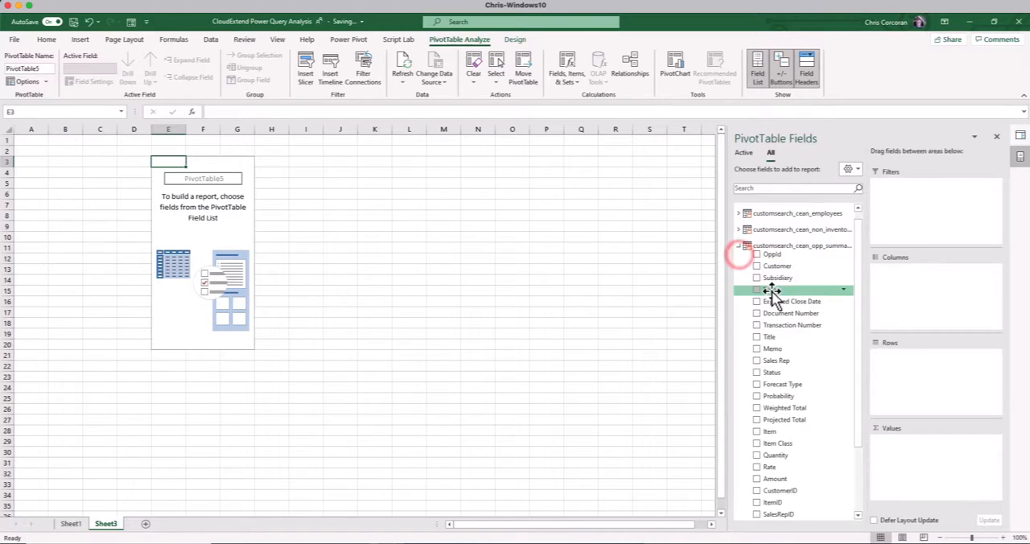
drag(771, 289, 801, 344)
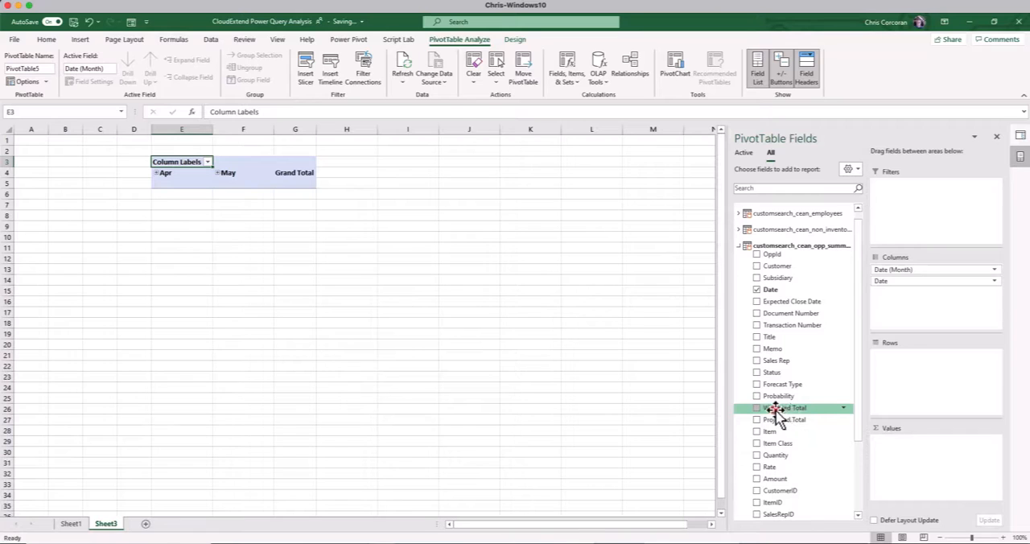
drag(785, 416, 913, 447)
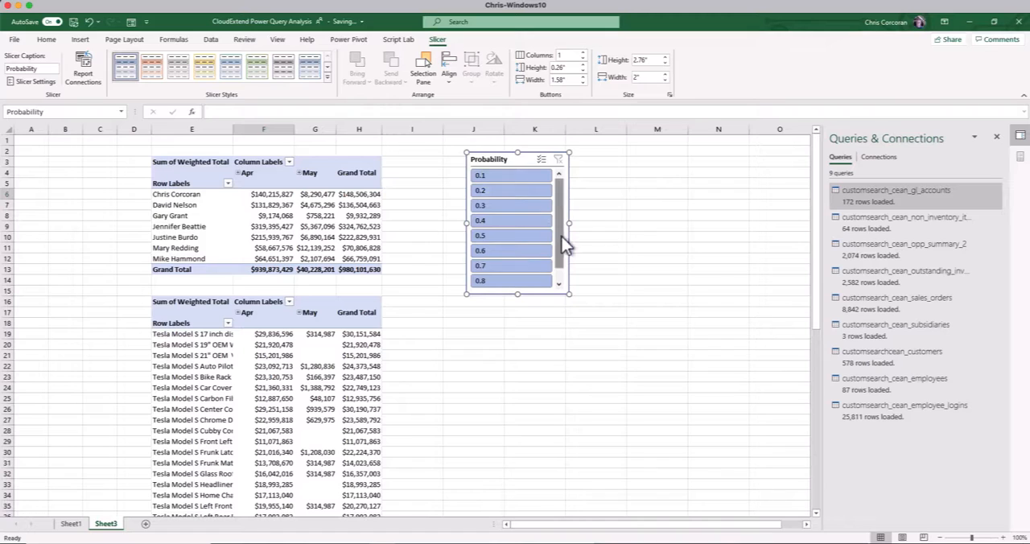
Look through the values offered by the Probability slicer
drag(561, 236, 564, 276)
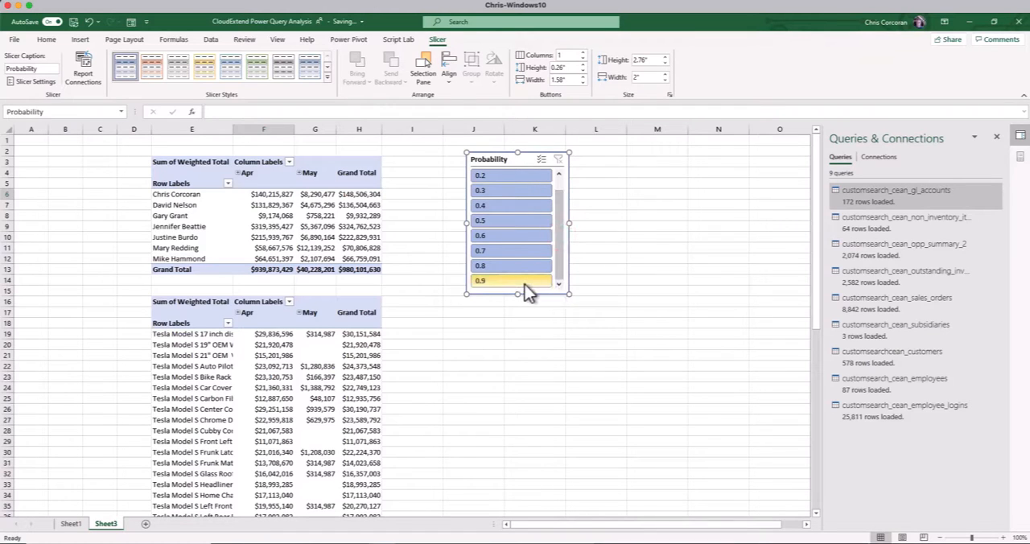
Rename the upper PivotTable, which shows weighted totals by sales rep, as PivotOppByRep
click(83, 69)
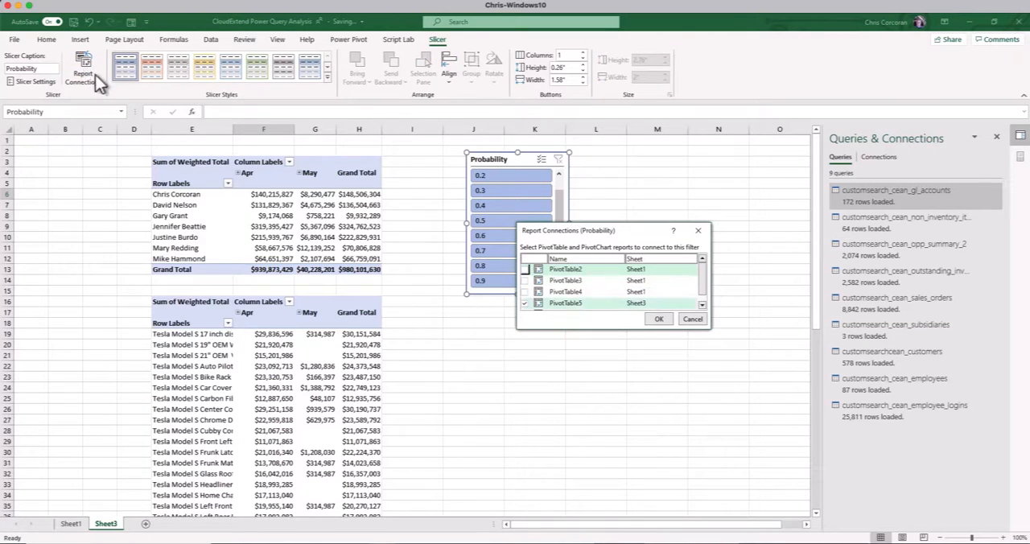
click(693, 320)
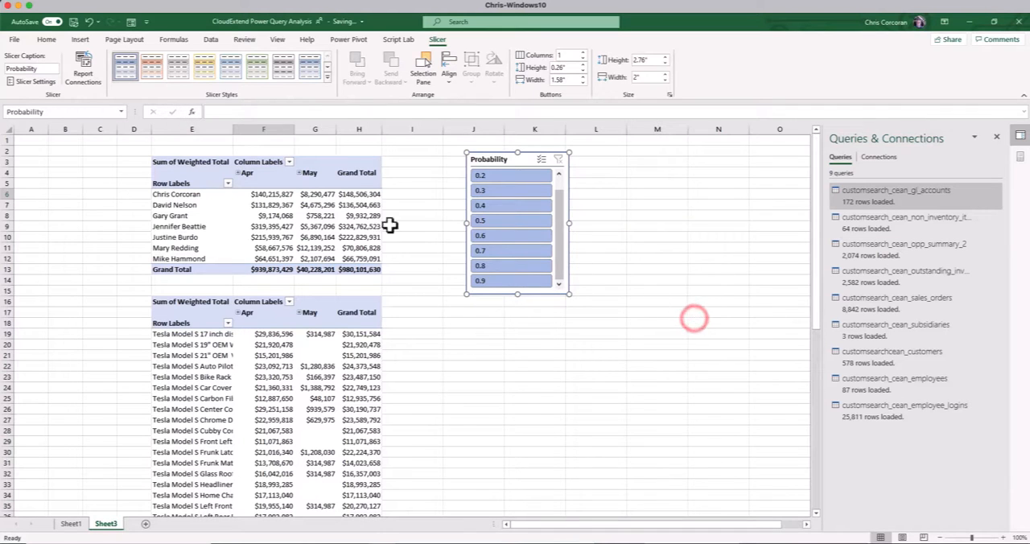
click(185, 162)
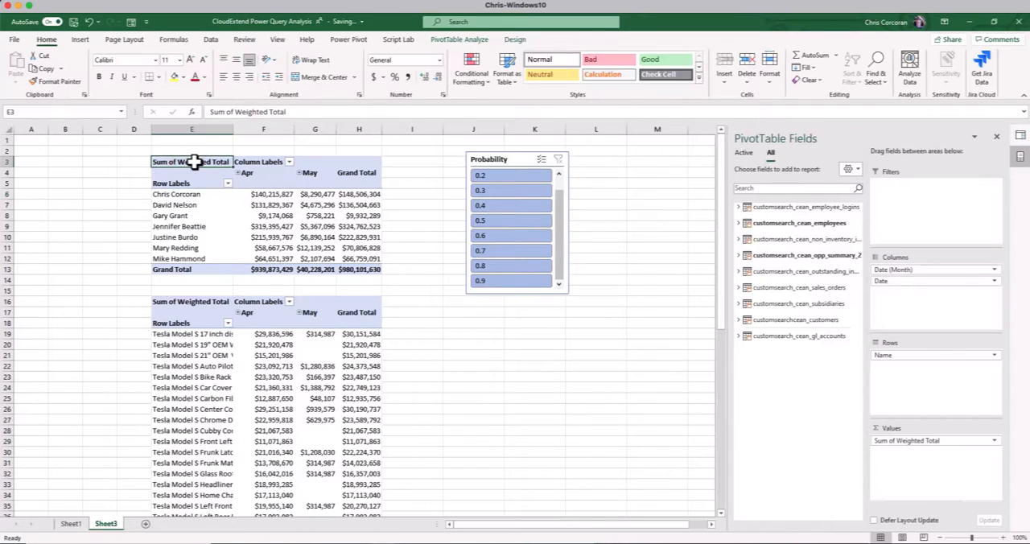
drag(198, 161, 367, 275)
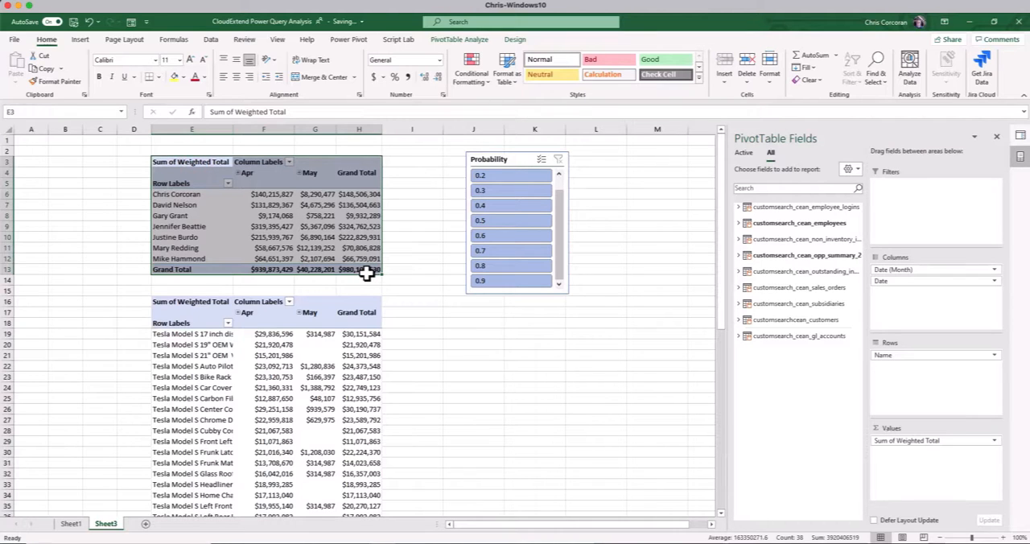
click(442, 39)
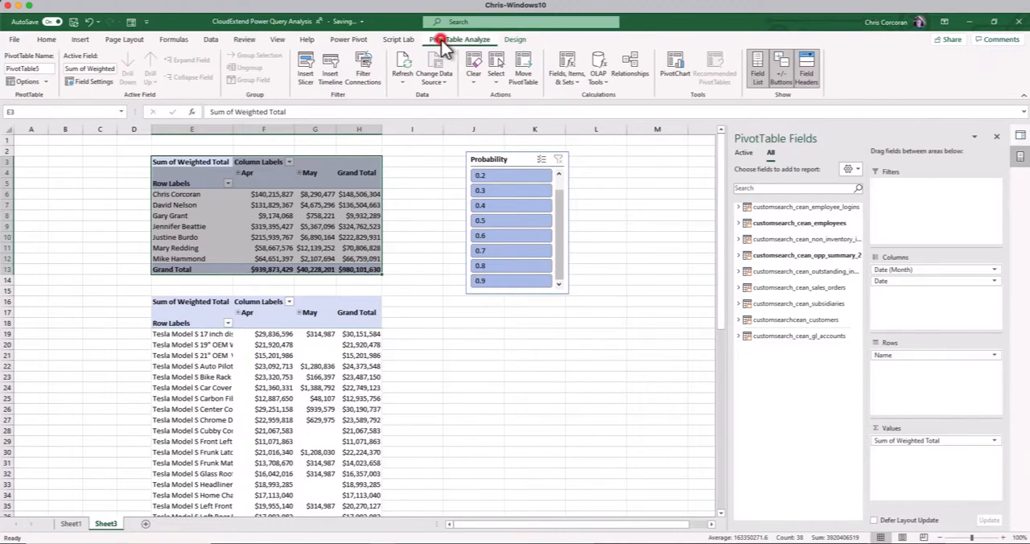
drag(43, 69, 23, 70)
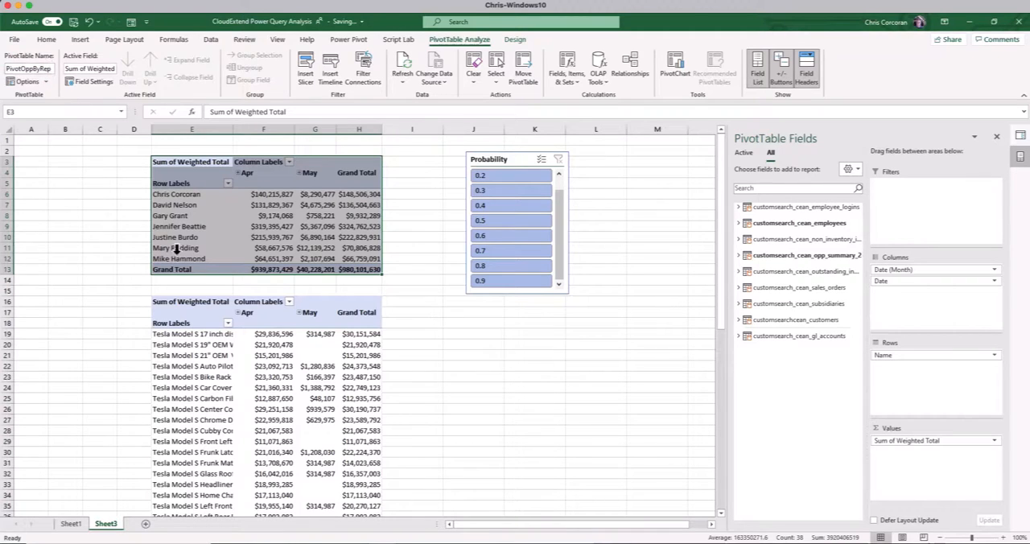
Rename the lower PivotTable, which shows weighted totals by item, as PivotOppByItem
click(213, 307)
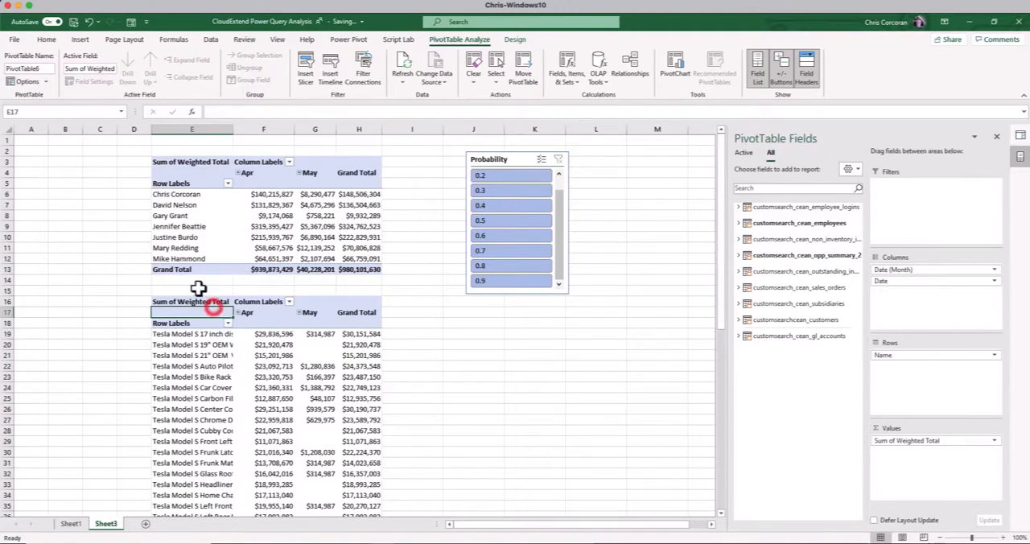
click(24, 69)
drag(24, 69, 50, 68)
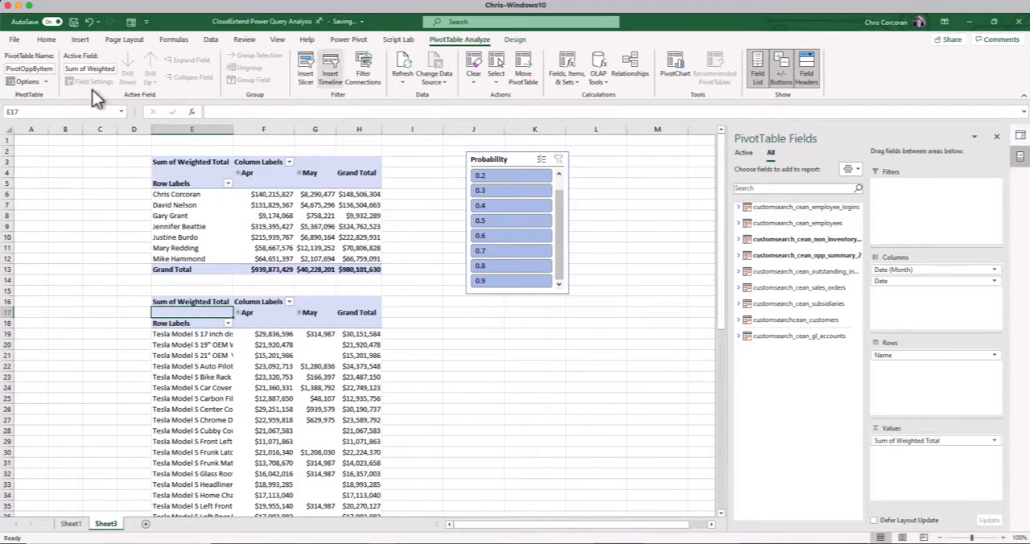
click(281, 184)
Connect the Probability slicer to the PivotOppByItem PivotTable while keeping its connection to PivotOppByRep
click(489, 159)
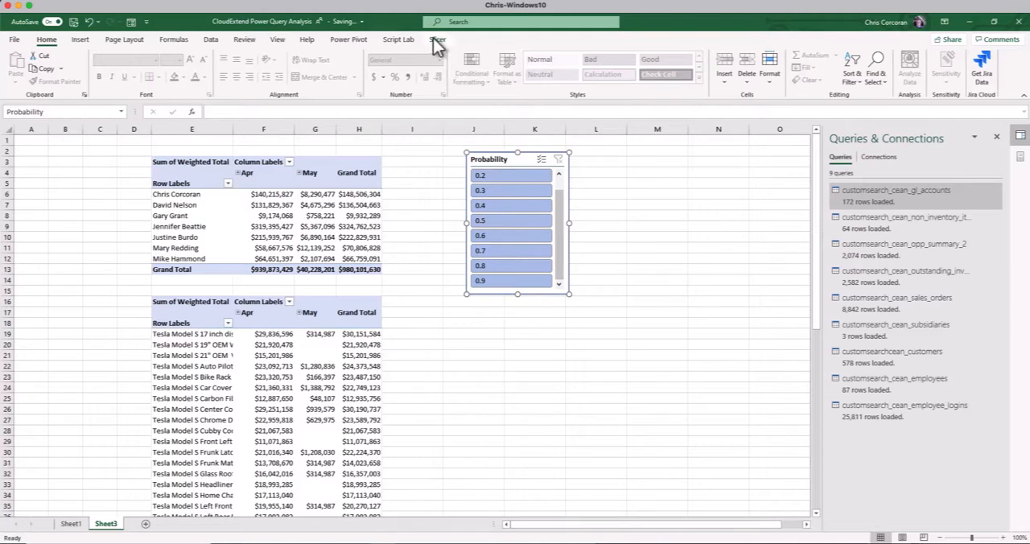
click(437, 38)
click(87, 70)
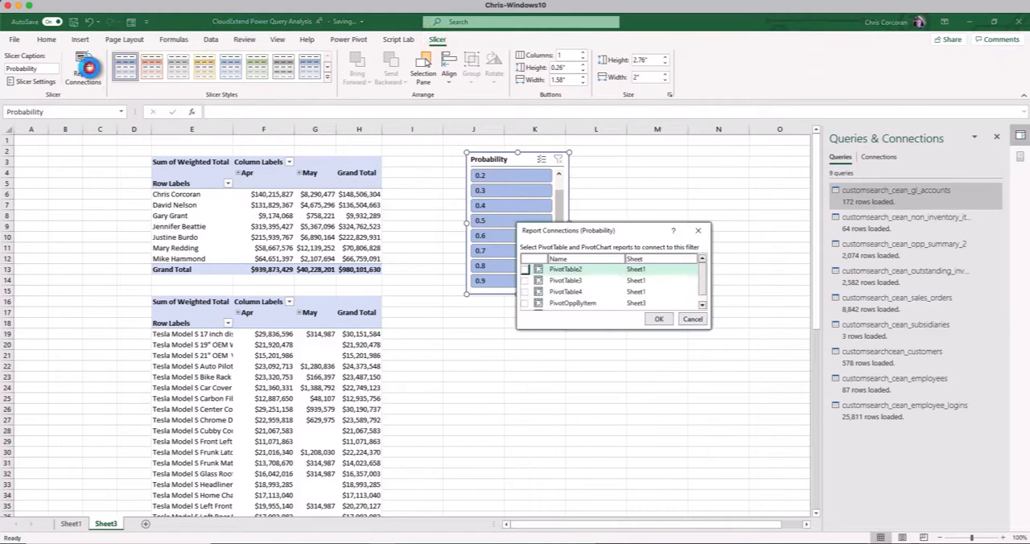
scroll(527, 299, down, 1)
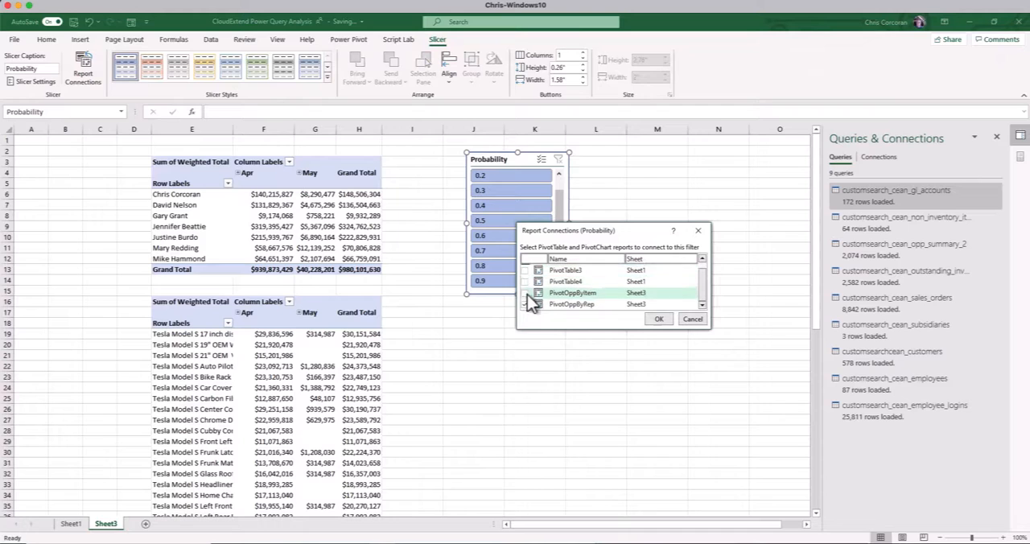
click(525, 304)
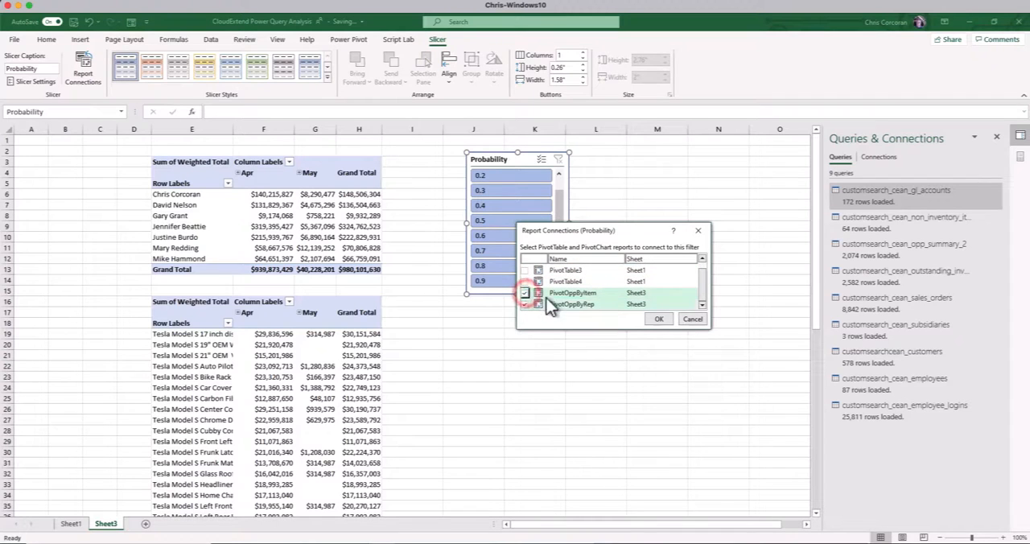
click(658, 319)
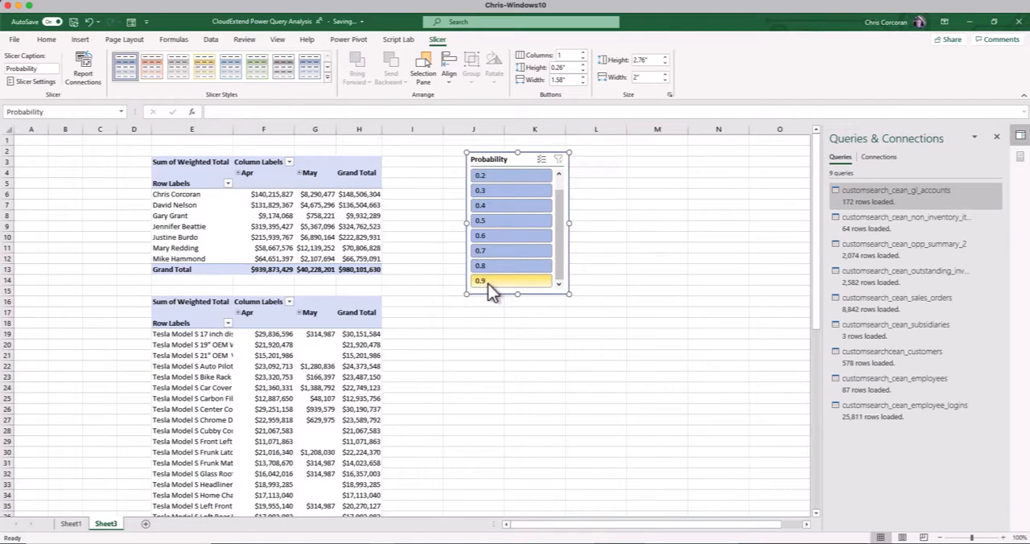
Filter both opportunity PivotTables to probability 0.9 with the slicer and review the item rows
click(489, 284)
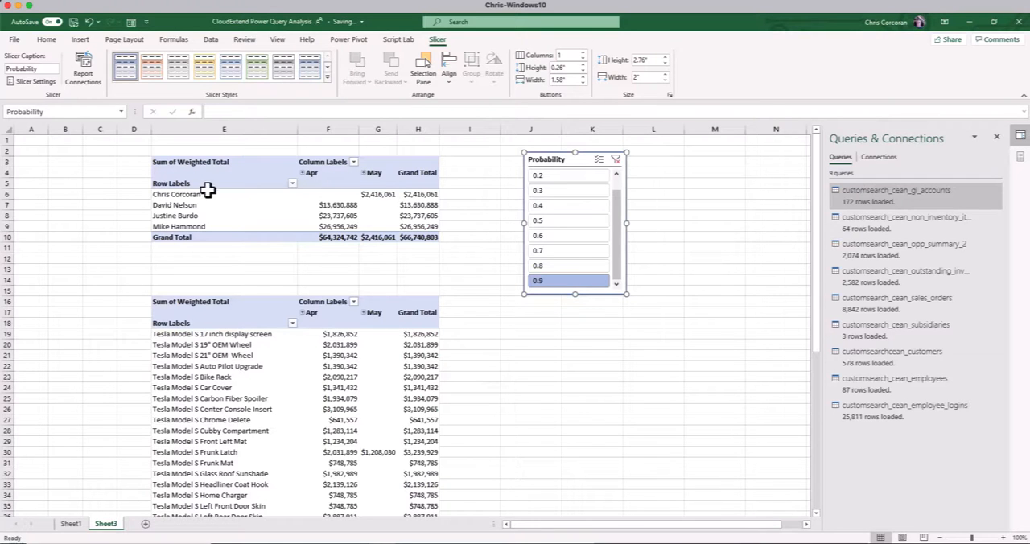
click(329, 408)
scroll(322, 405, down, 3)
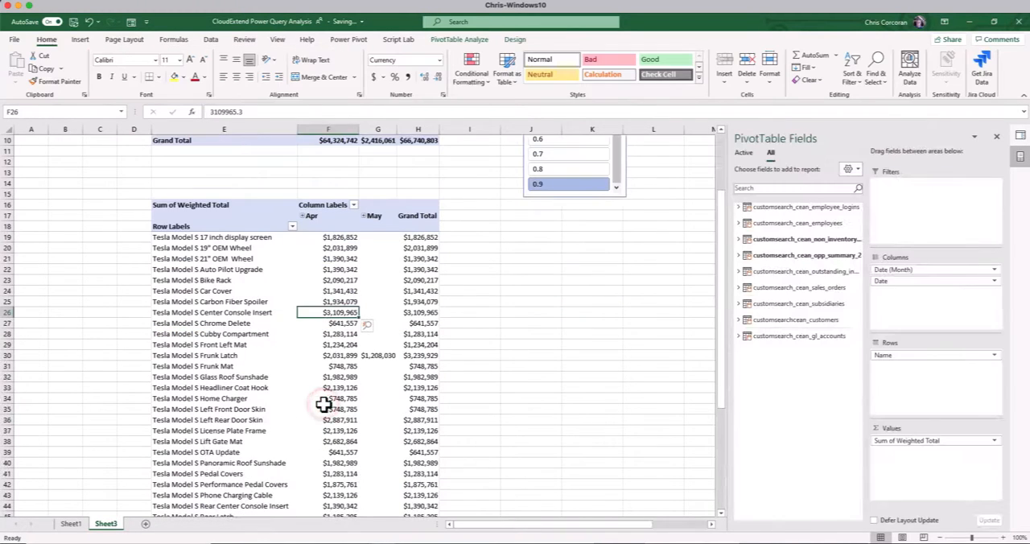
scroll(323, 405, down, 9)
scroll(356, 390, up, 12)
click(325, 335)
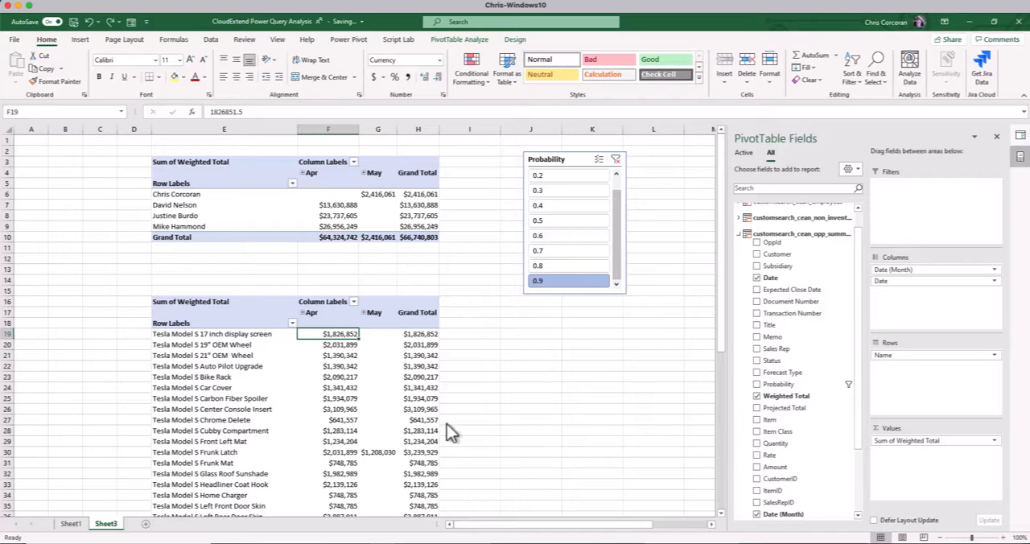
Add a new worksheet and insert a PivotTable from the workbook's Data Model at cell A1
click(145, 523)
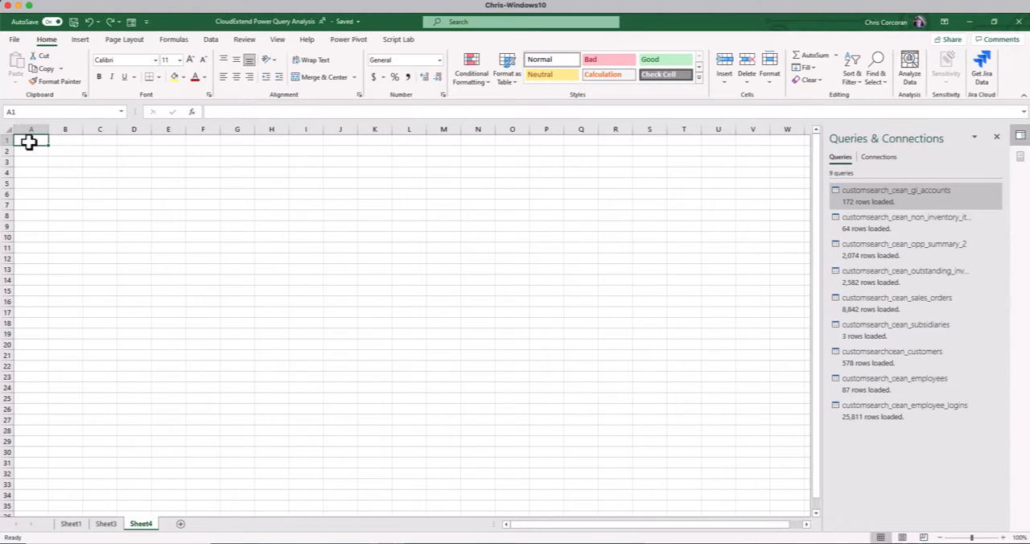
click(81, 40)
click(20, 75)
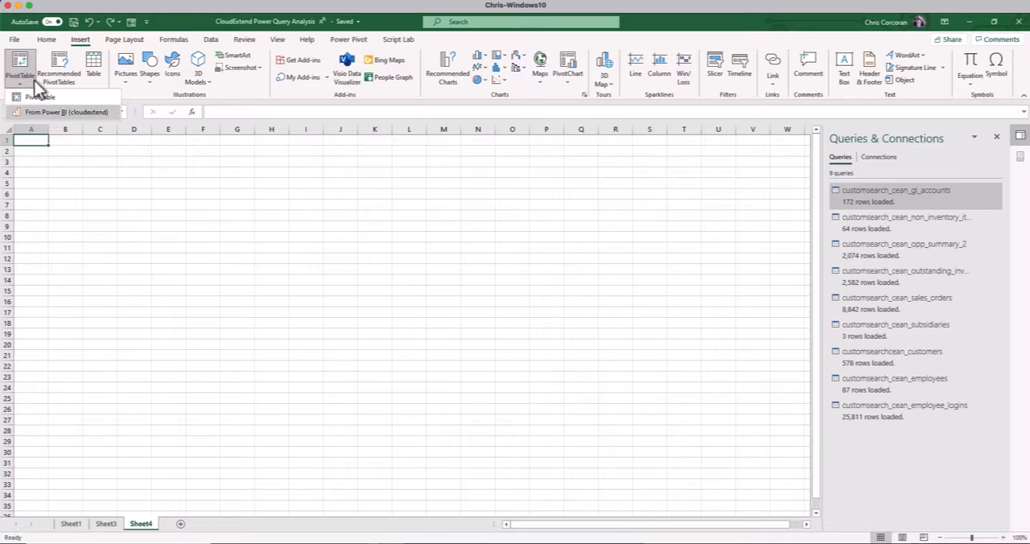
click(70, 102)
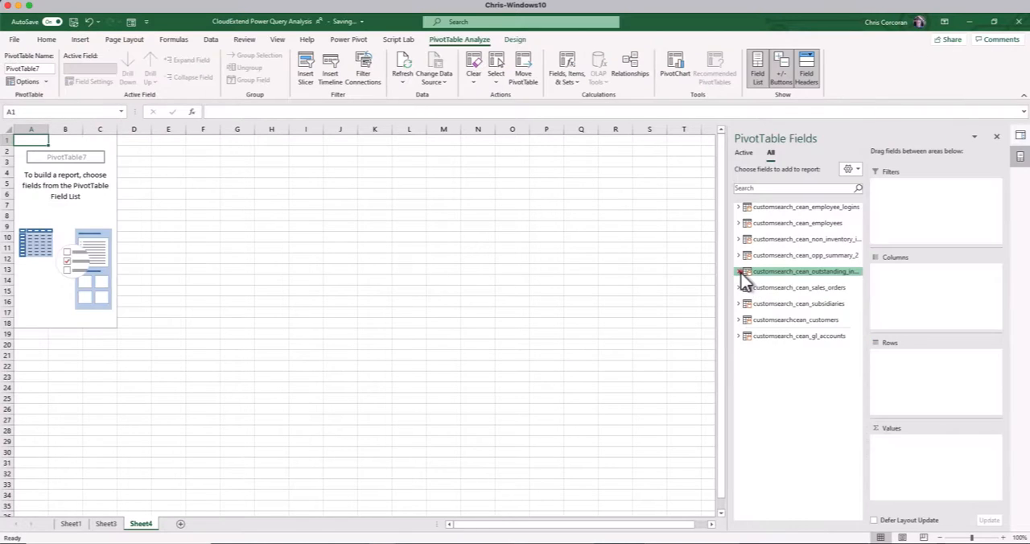
From the outstanding invoices table, add Amount to the PivotTable's values and Aging to its columns
click(740, 271)
scroll(740, 275, down, 2)
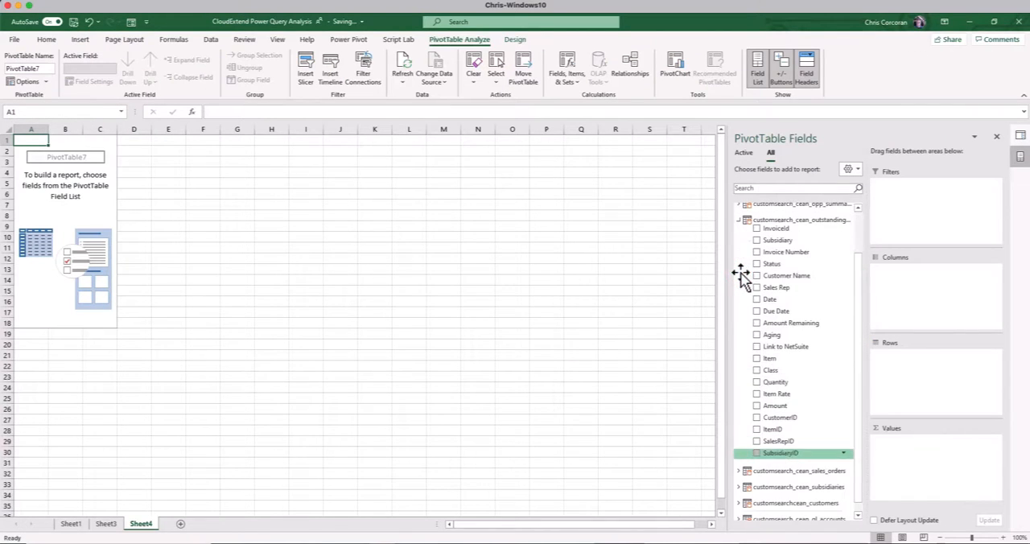
drag(769, 406, 922, 450)
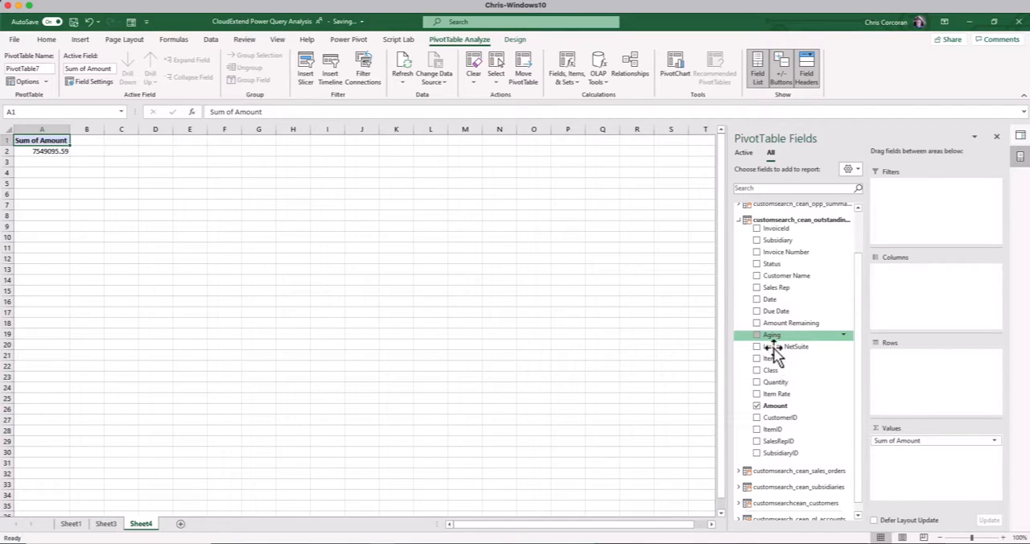
drag(765, 338, 925, 290)
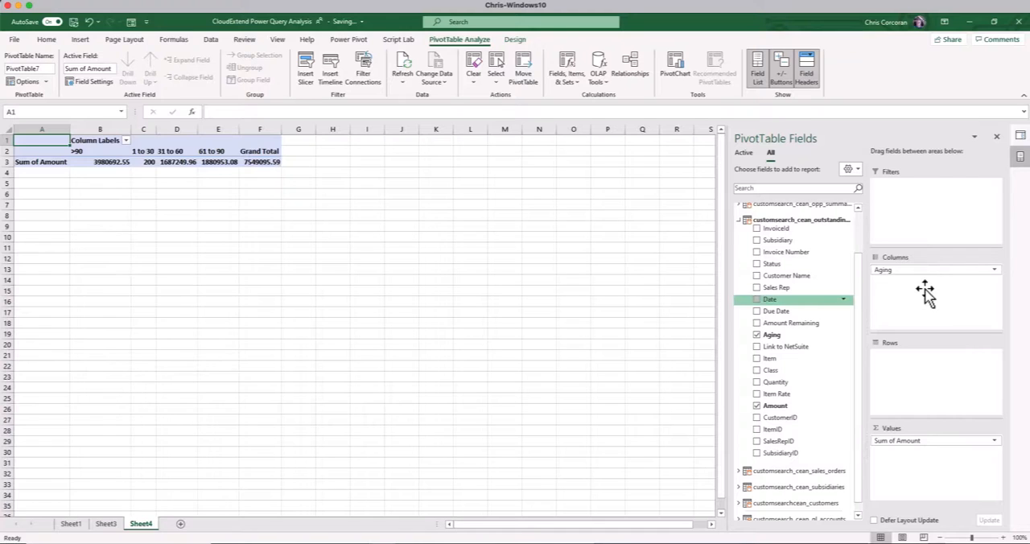
Add Name from the customsearchcean_customers table to the PivotTable's rows
click(739, 219)
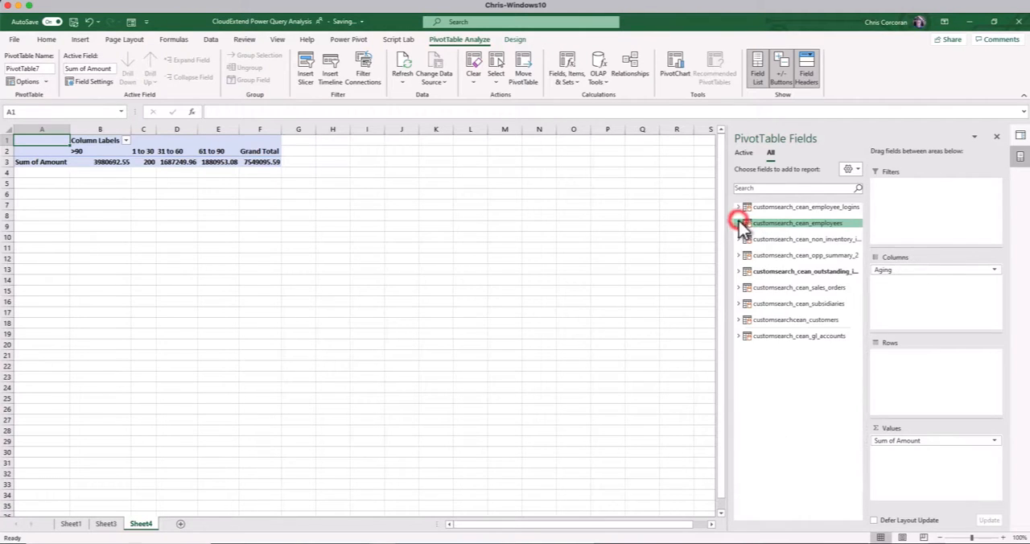
click(738, 321)
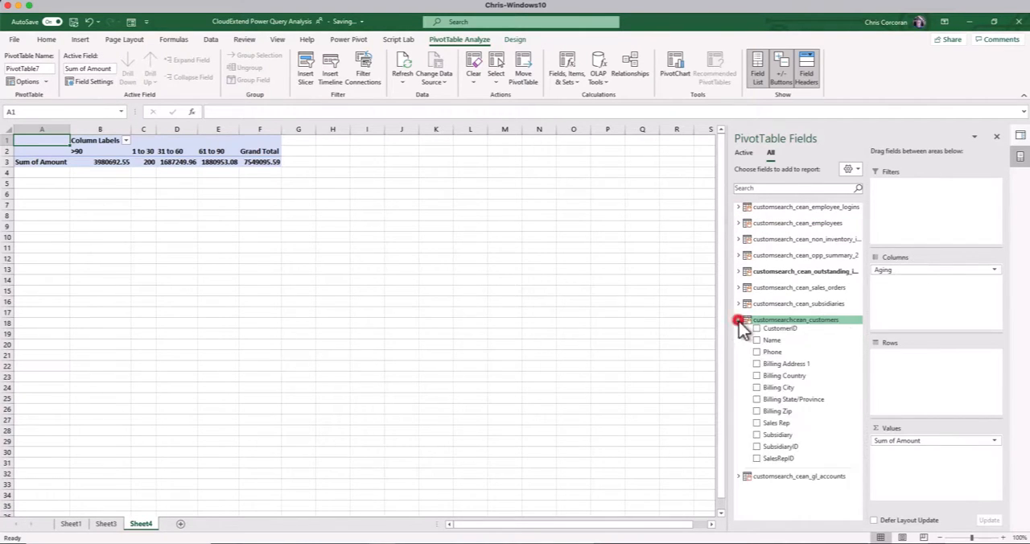
drag(764, 341, 893, 361)
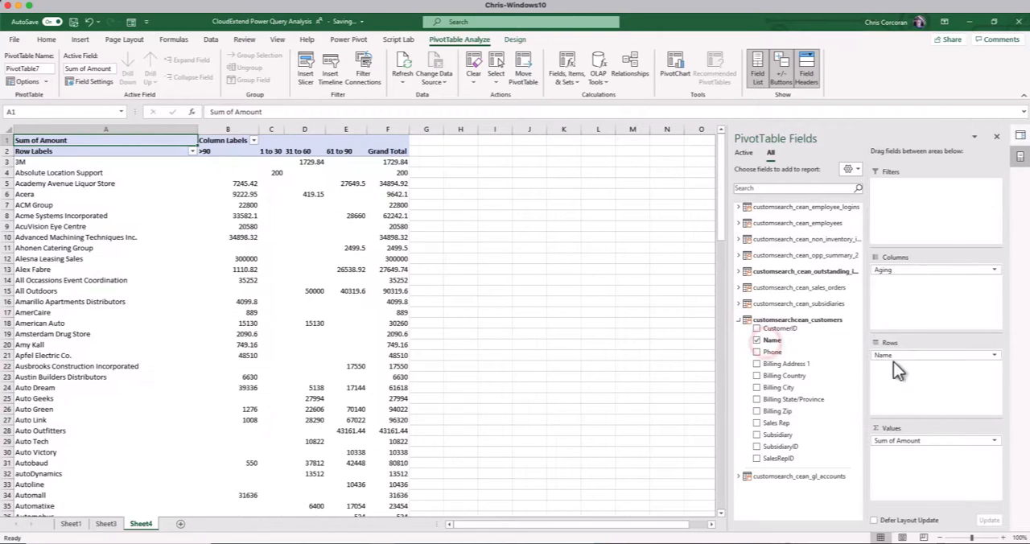
Format the Sum of Amount values as currency with the $ symbol and 0 decimal places
right_click(351, 184)
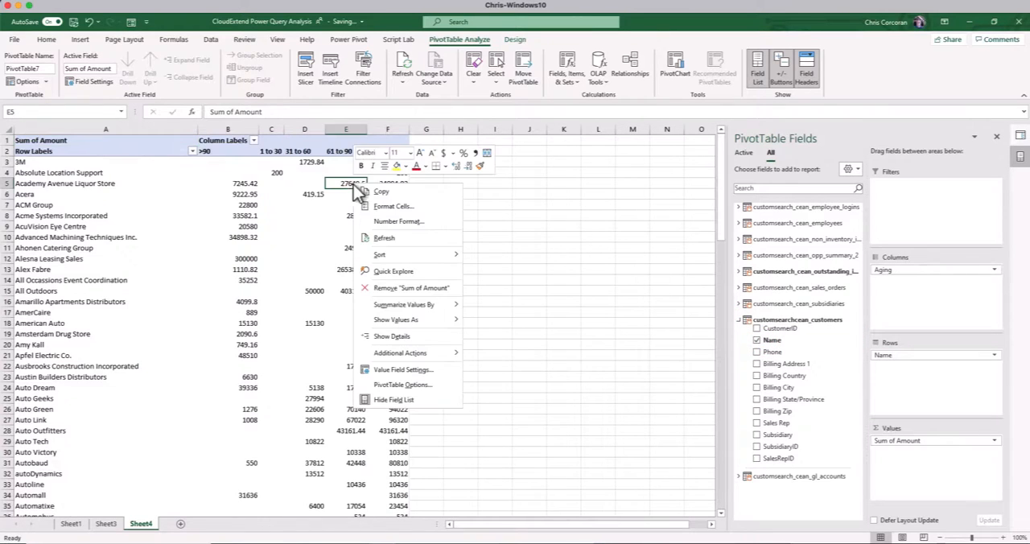
click(388, 221)
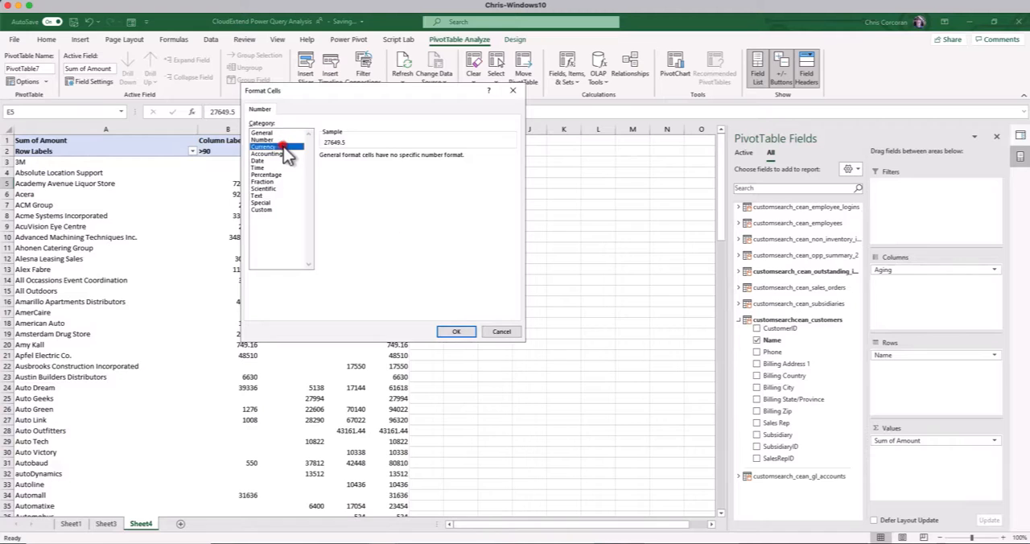
click(263, 147)
click(391, 160)
click(391, 160)
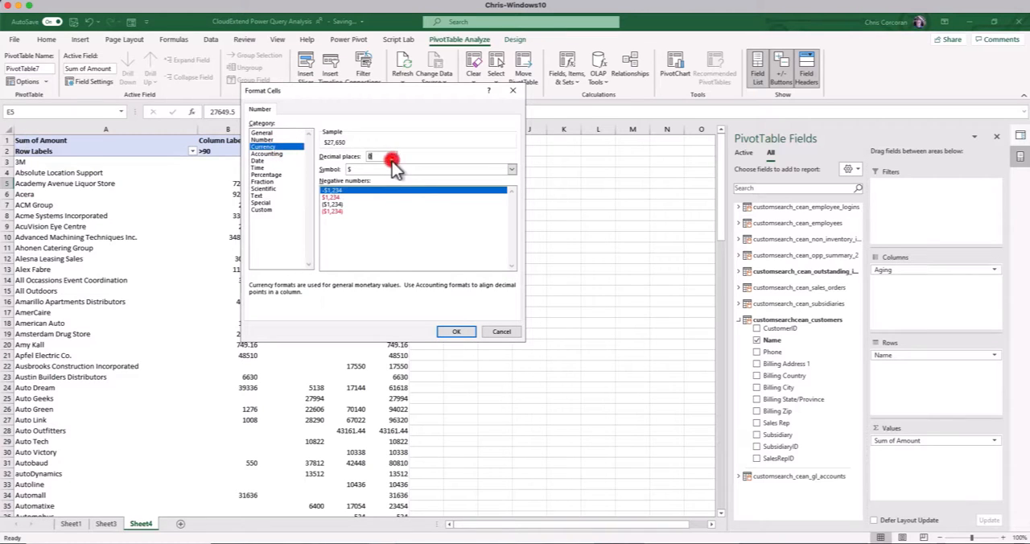
click(456, 332)
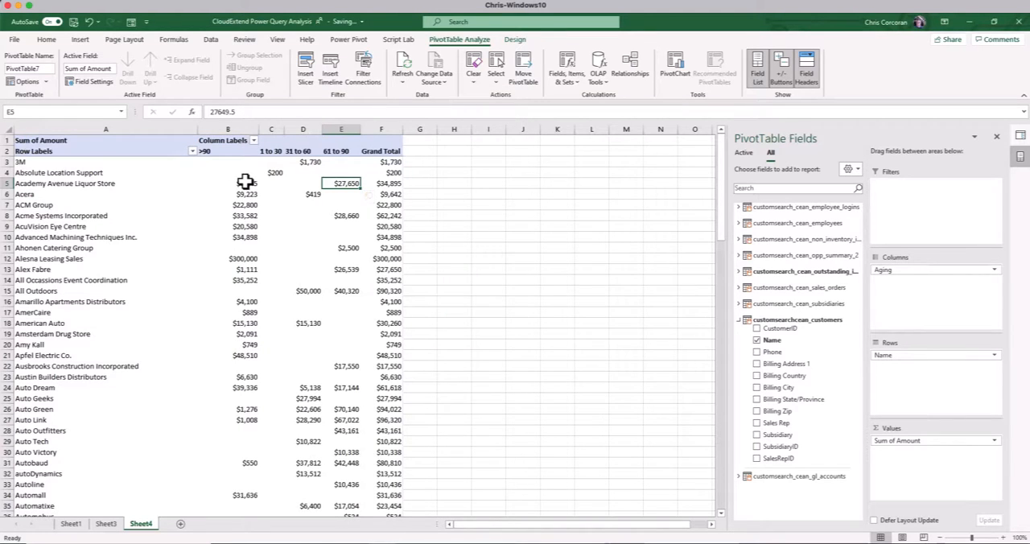
Move the >90 aging column after 61 to 90 and turn off automatic sorting of the Aging field on report updates
click(209, 151)
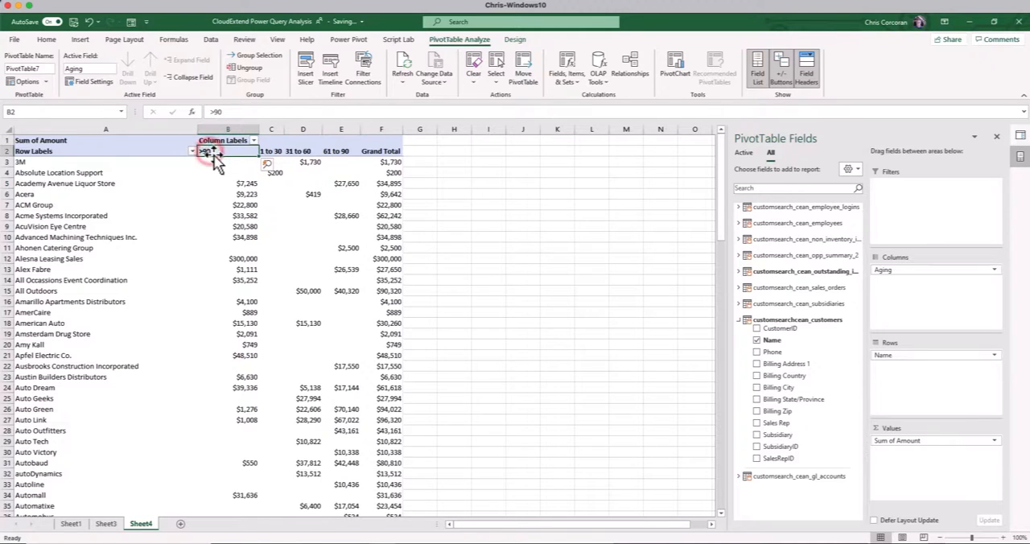
drag(213, 154, 374, 158)
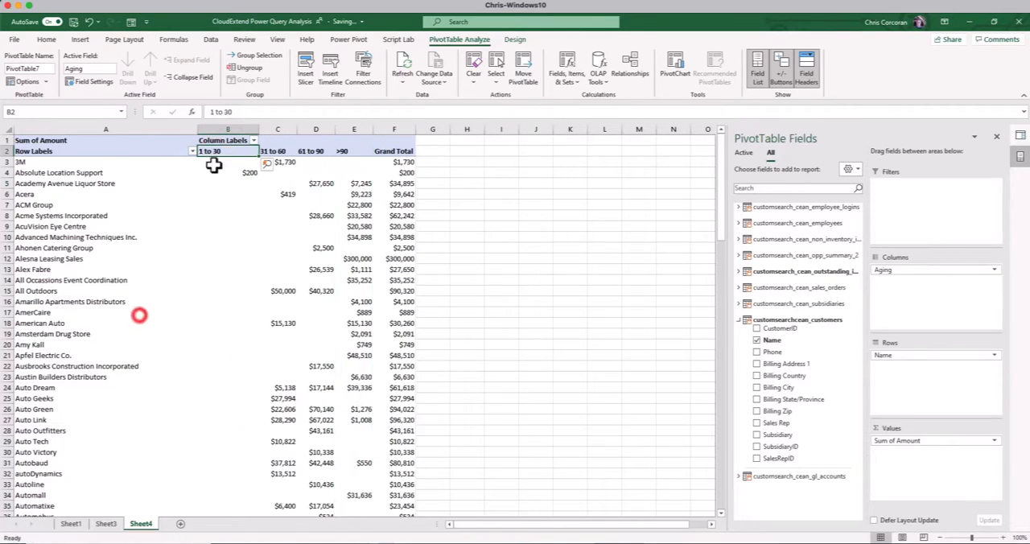
right_click(214, 155)
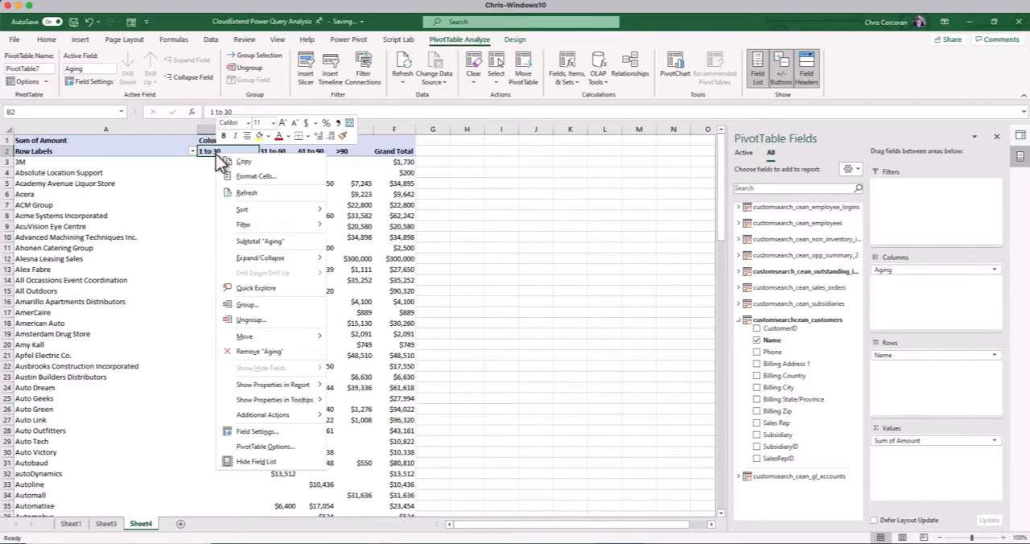
mouse_move(266, 210)
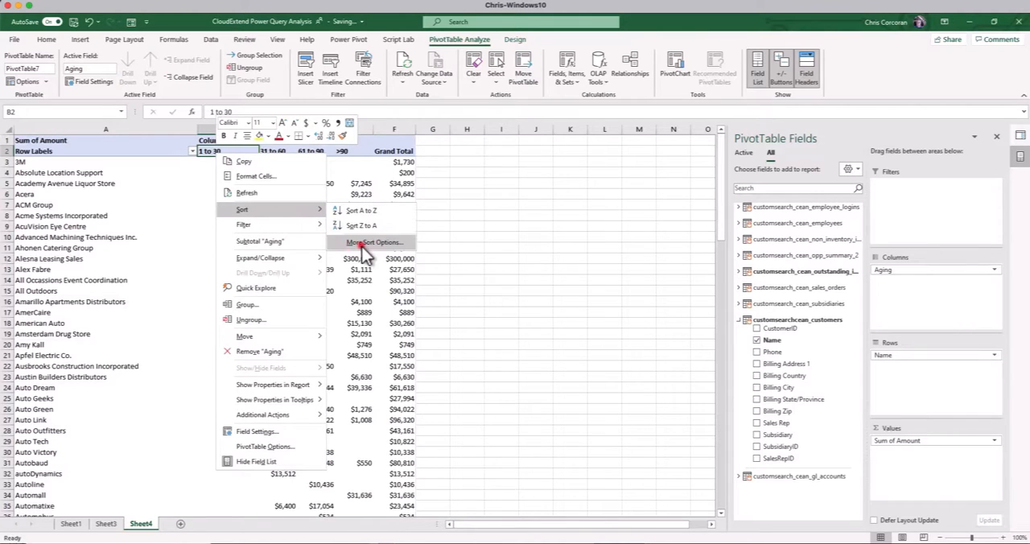
click(359, 243)
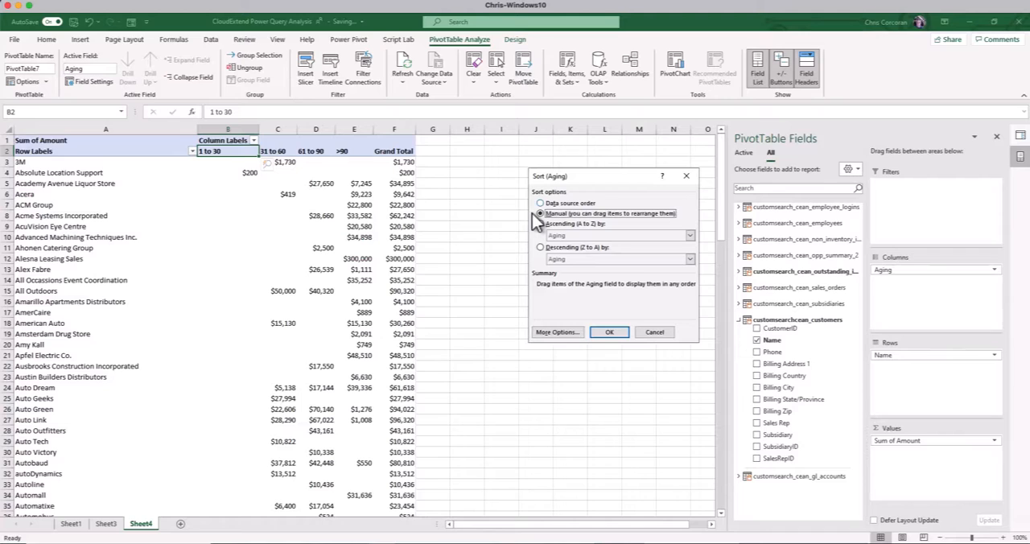
click(573, 332)
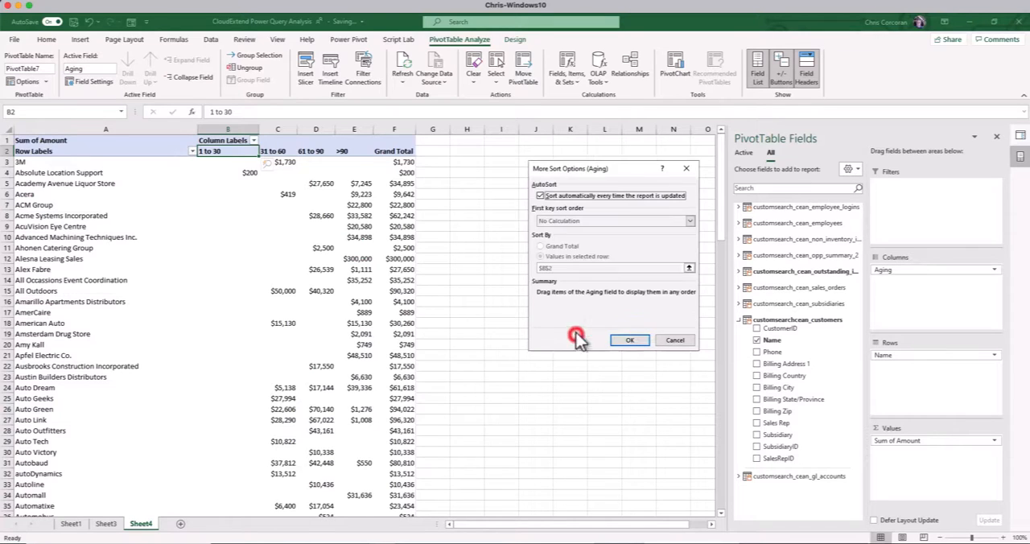
click(541, 198)
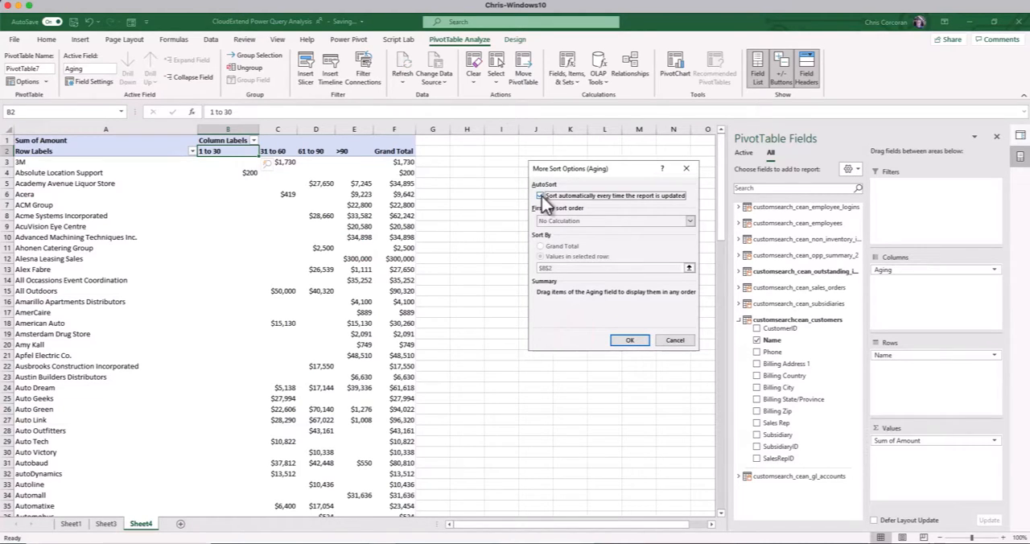
click(540, 197)
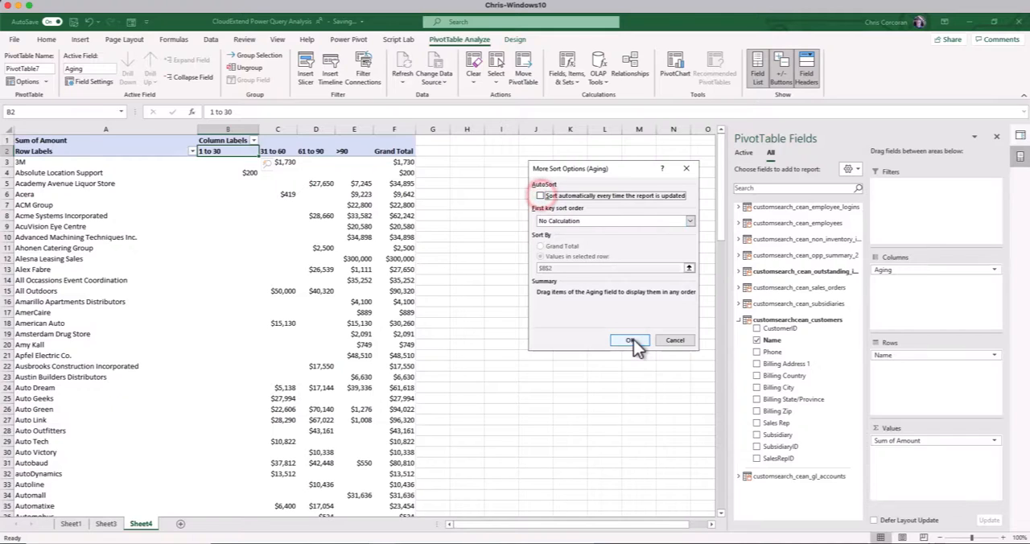
click(634, 339)
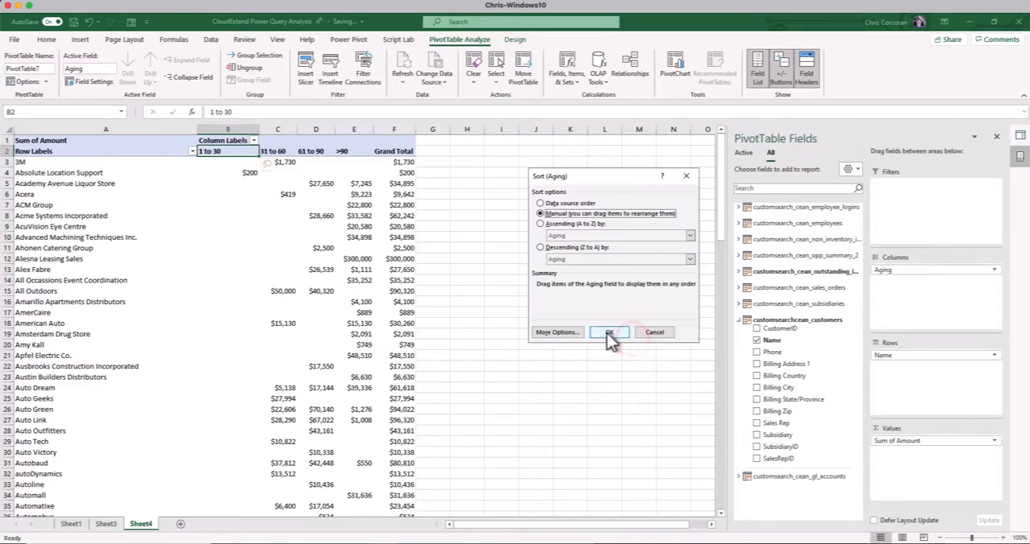
click(606, 334)
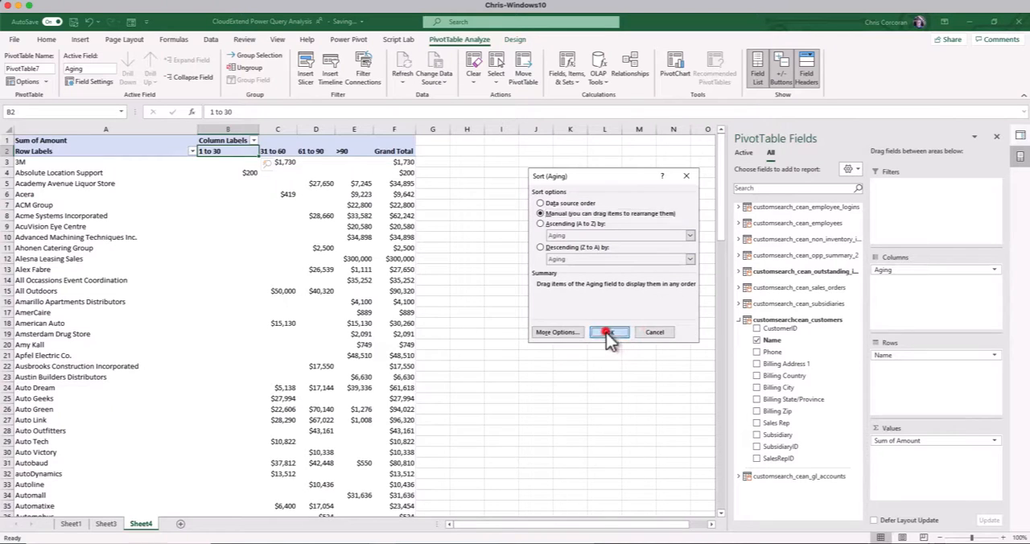
Change the aging PivotTable's report layout to tabular form
right_click(288, 194)
click(333, 253)
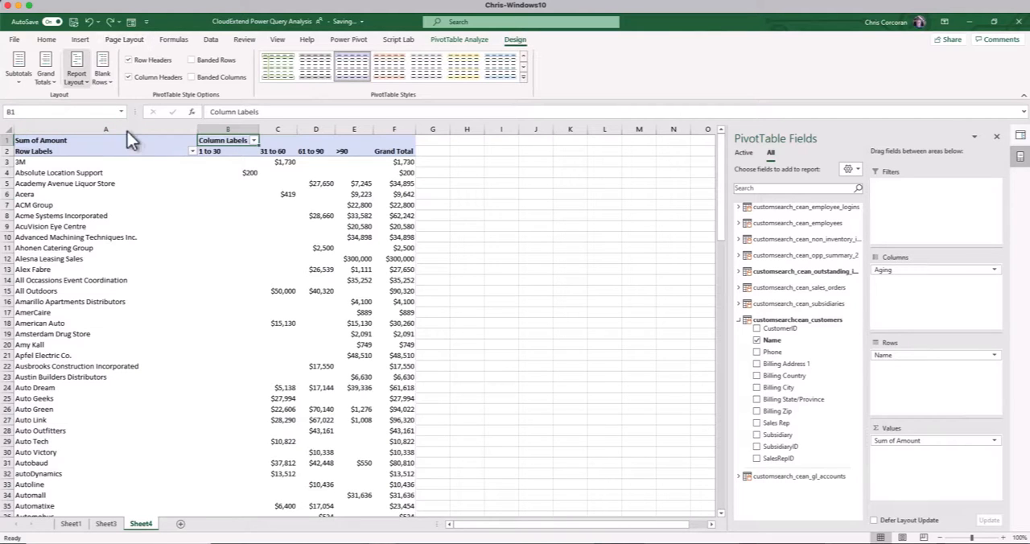
click(78, 74)
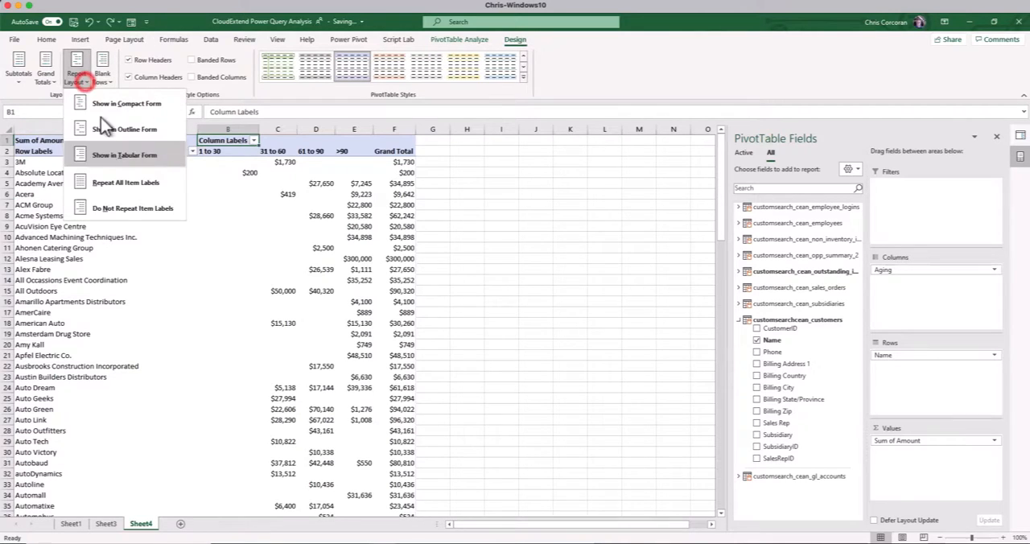
click(120, 159)
click(216, 162)
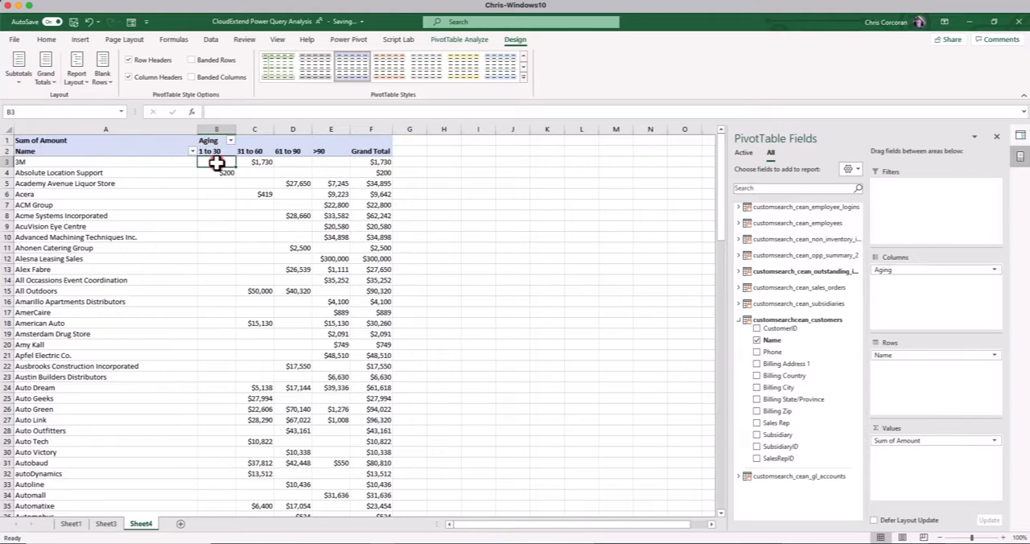
Replace the Sum of Amount header in cell A1 with a blank space
click(58, 141)
key(BackSpace)
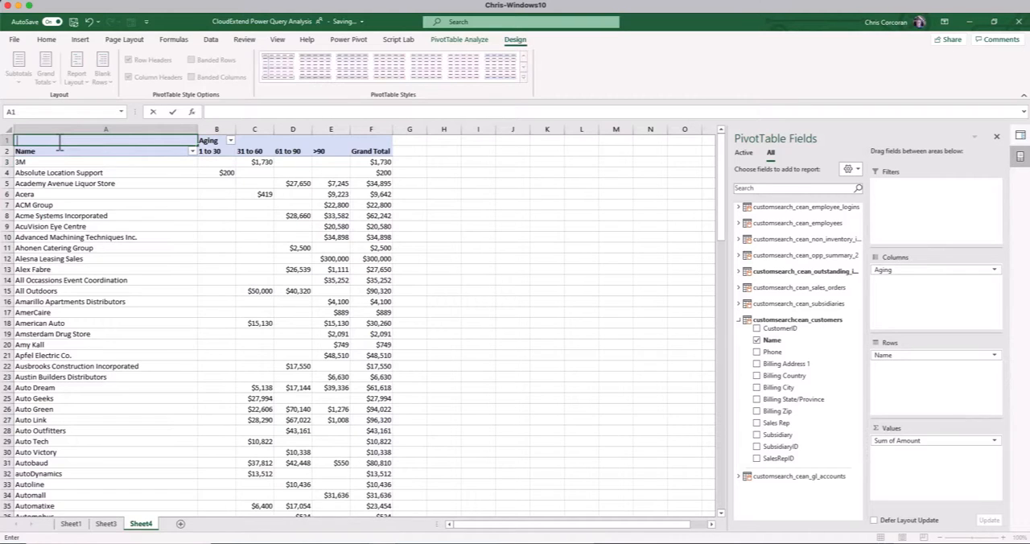
key(Return)
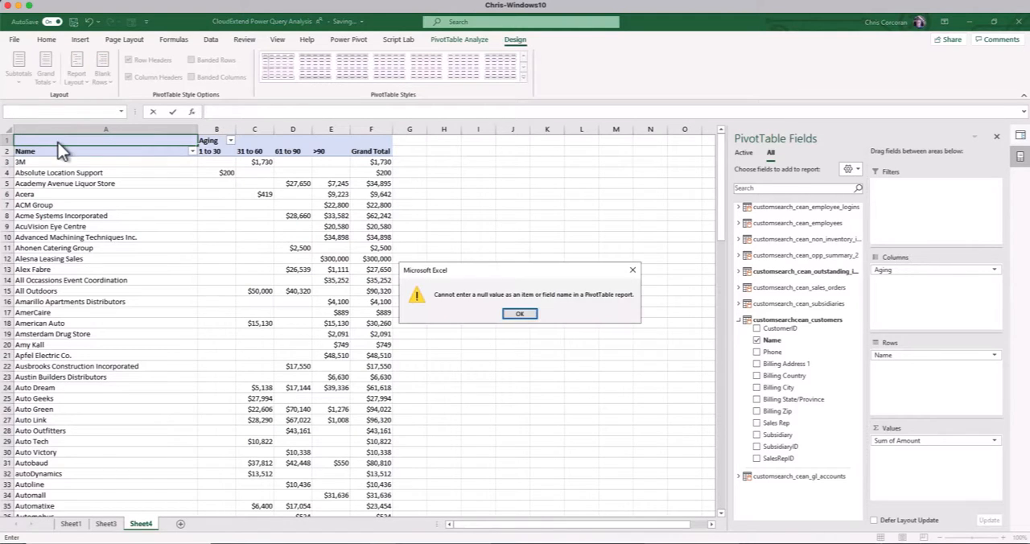
key(Return)
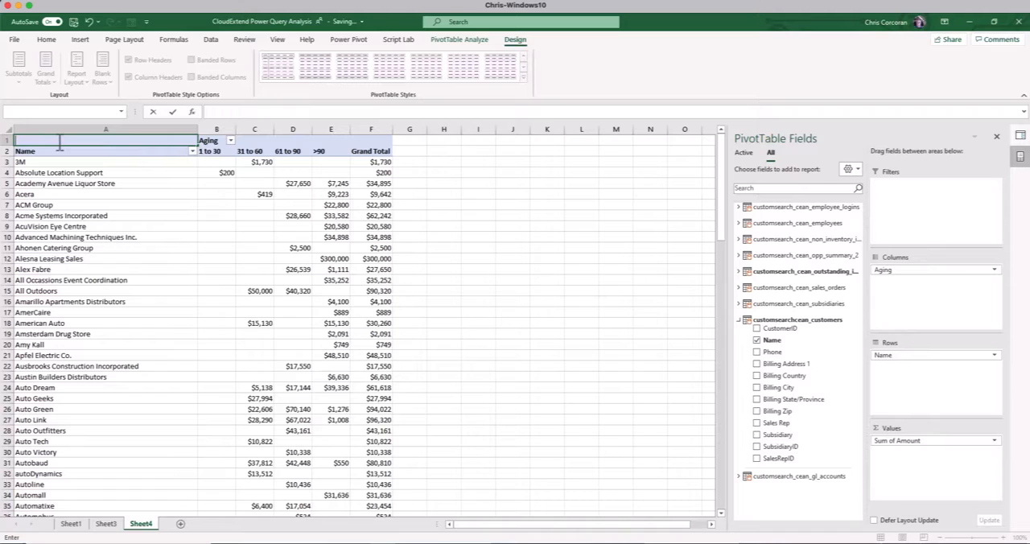
key(Return)
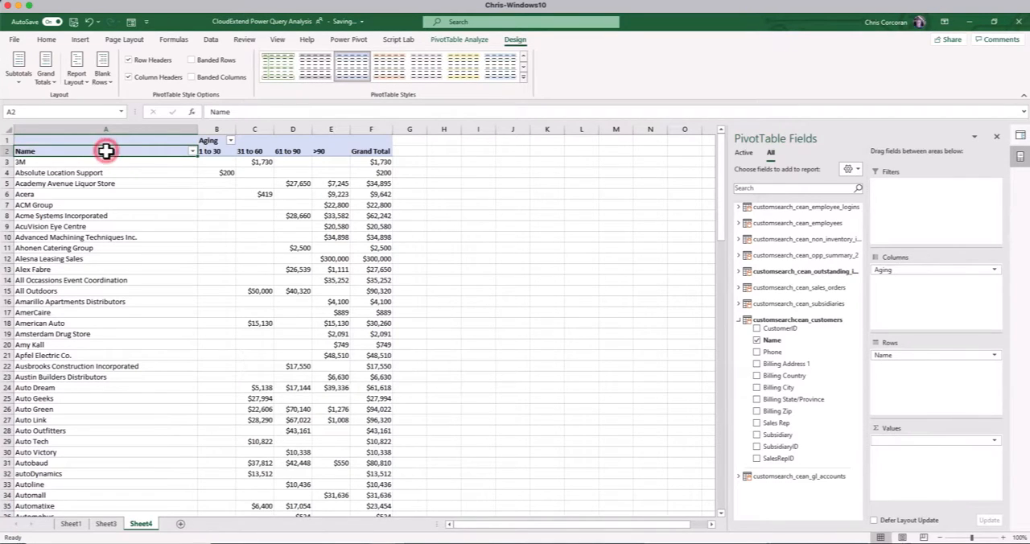
Rename the Name row header of the PivotTable to Customer
text(Customer)
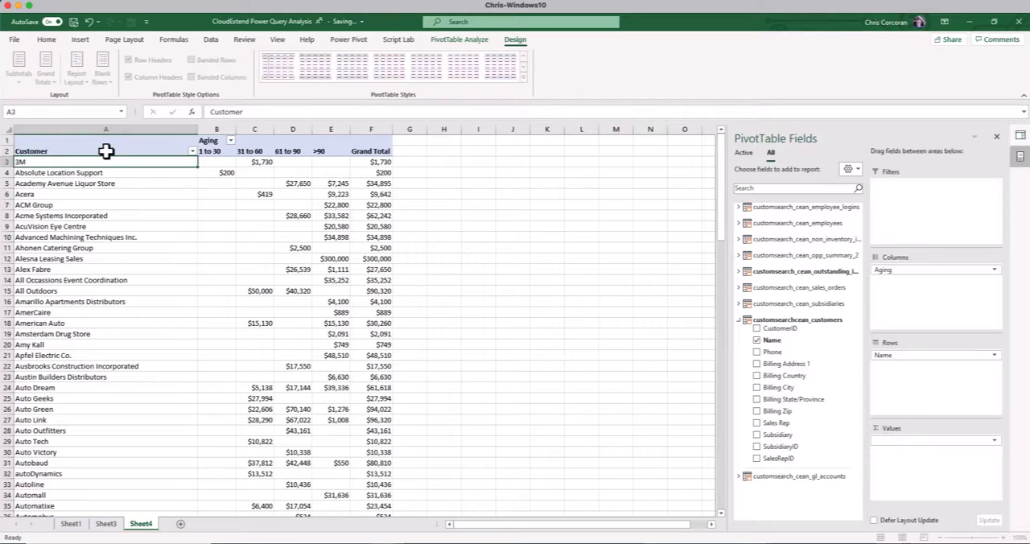
key(Return)
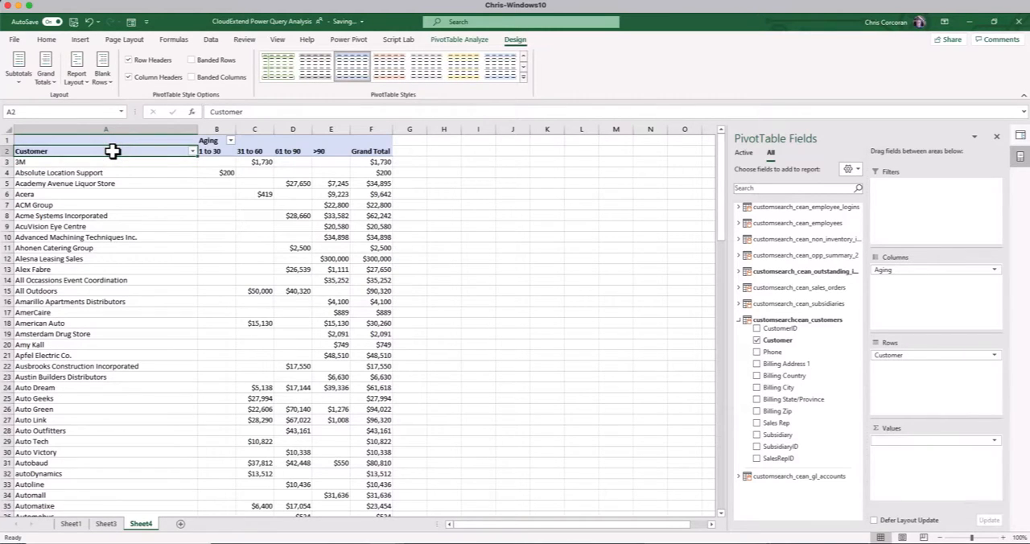
key(Up)
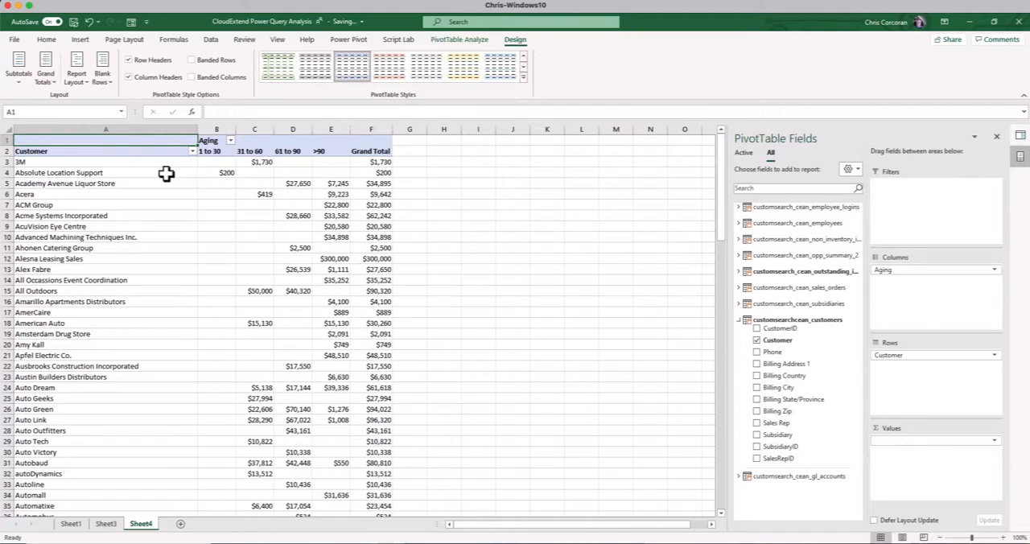
Drill through the 61 to 90 amount for Academy Avenue Liquor Store and look across the invoice details to the NetSuite link column
double_click(296, 184)
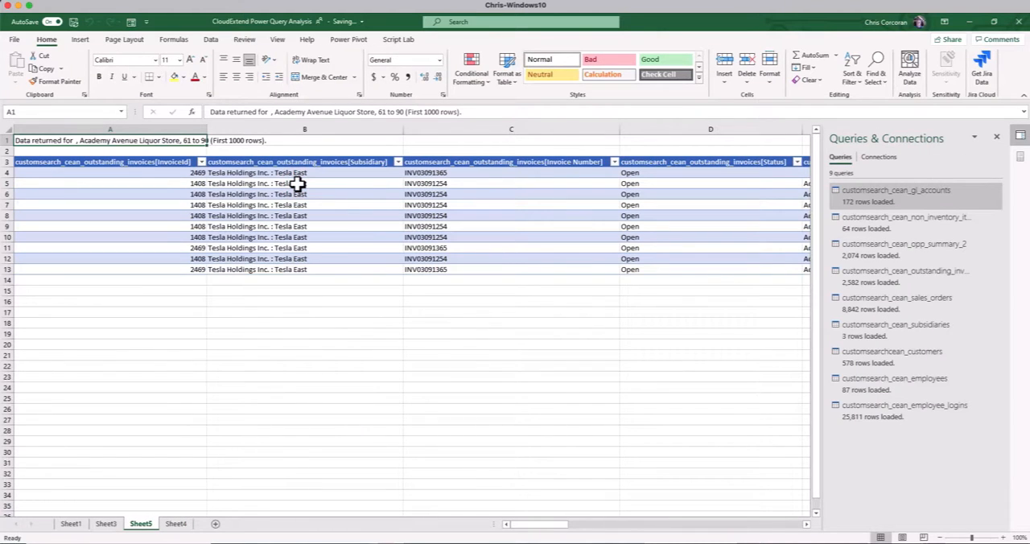
click(640, 523)
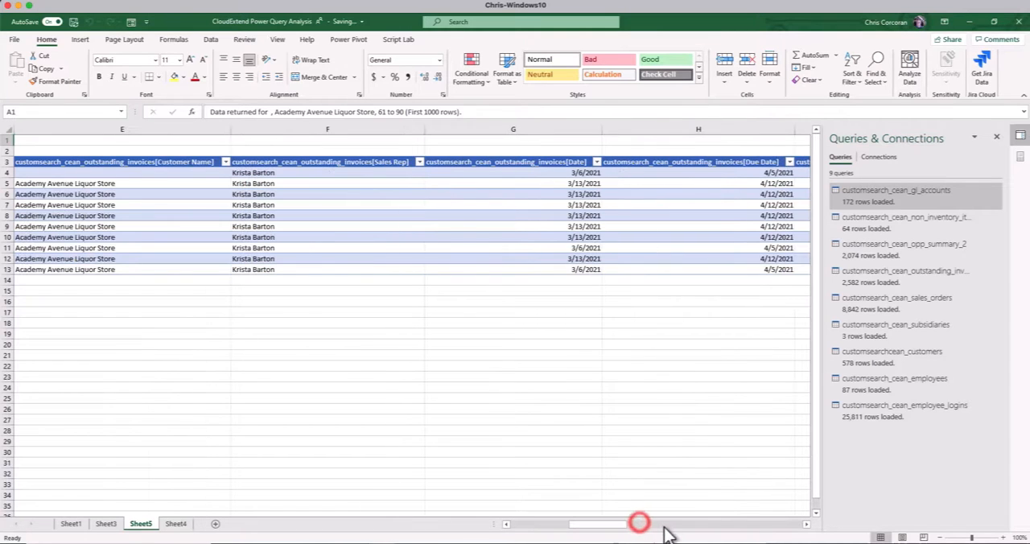
click(667, 526)
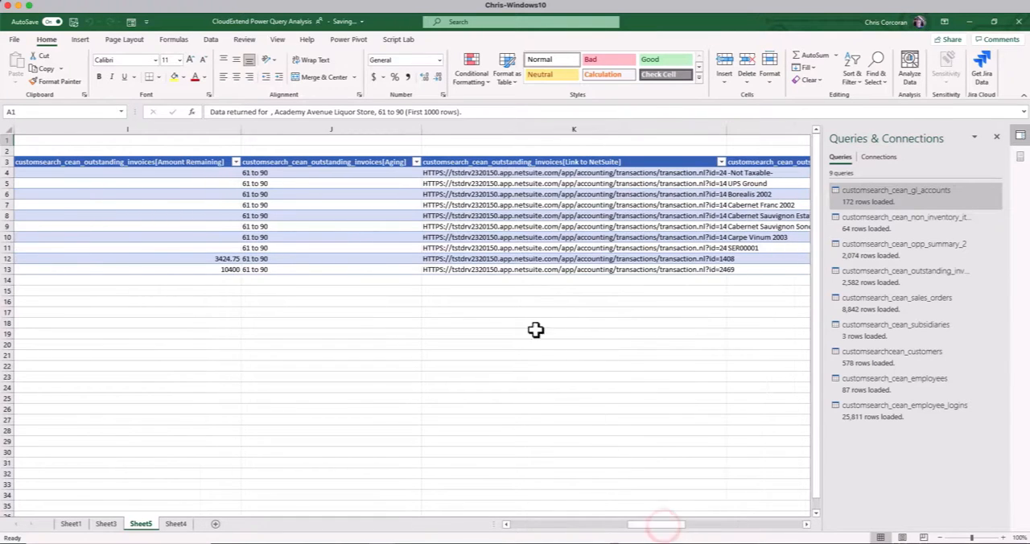
Turn the first row's NetSuite URL into a live link, open the invoice from it, and return to the drill-through sheet in Excel
click(434, 175)
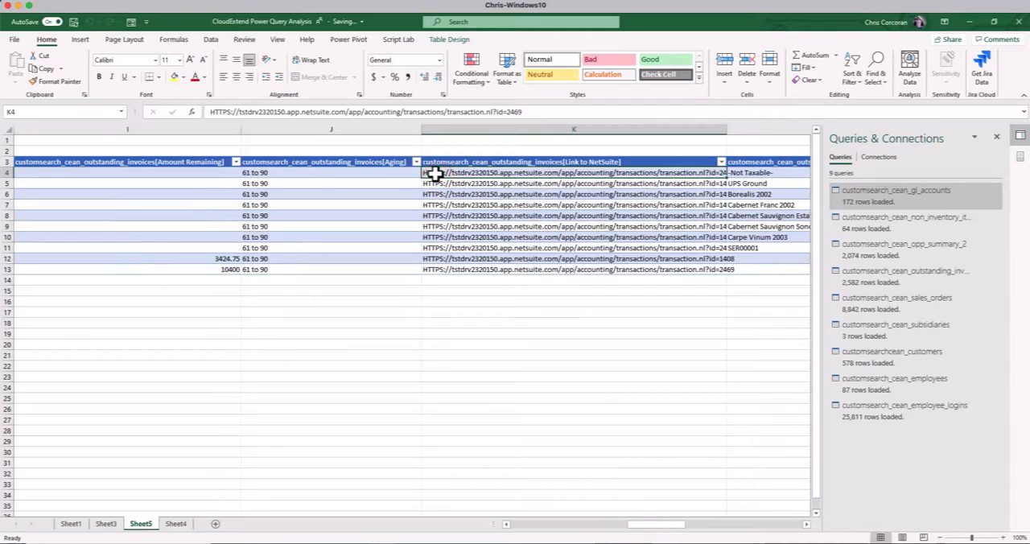
double_click(435, 175)
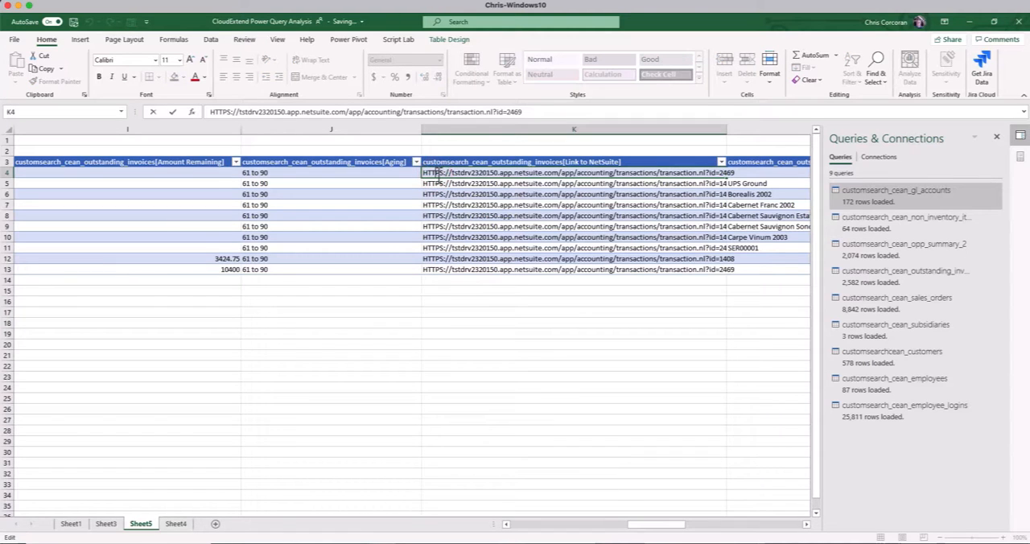
click(440, 182)
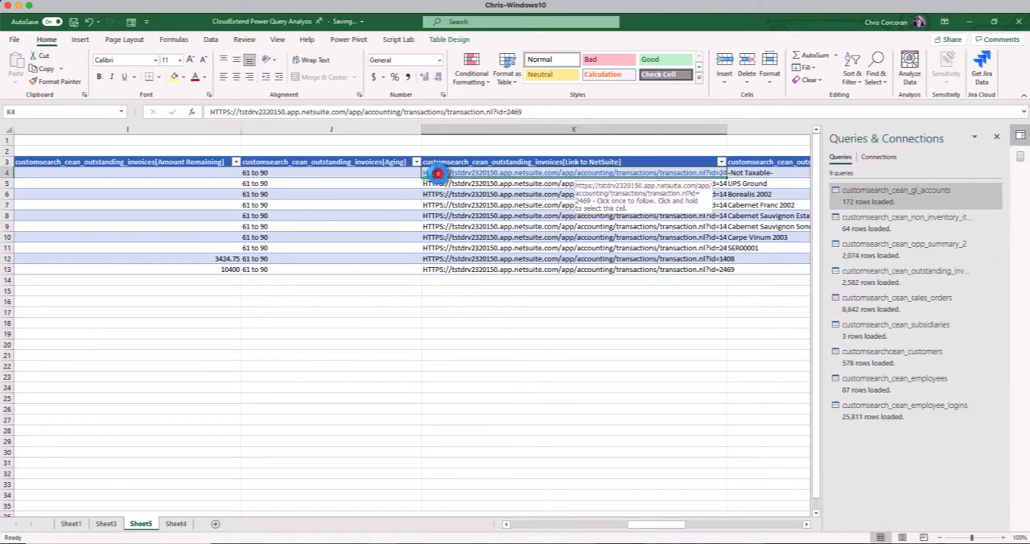
click(438, 174)
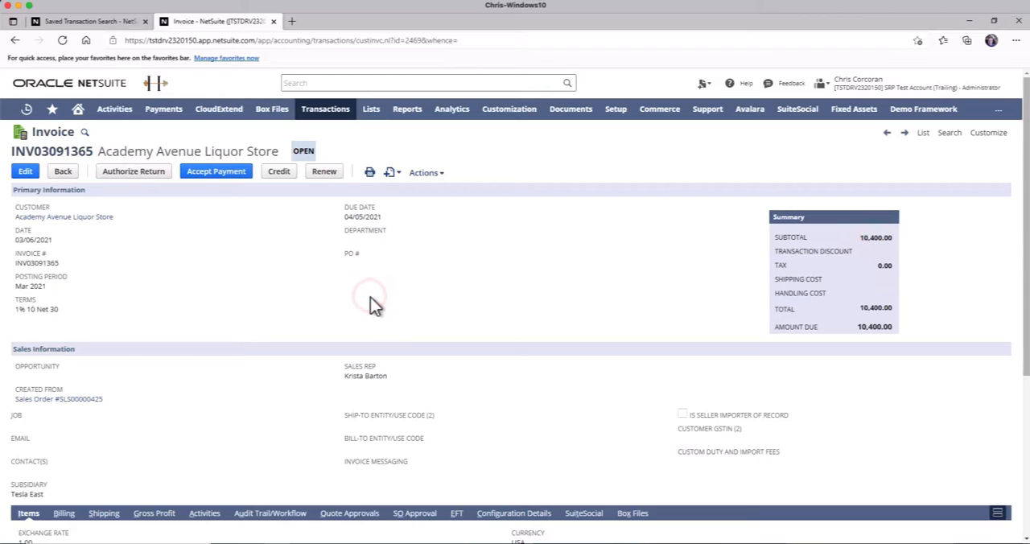
click(85, 21)
key(alt+Tab)
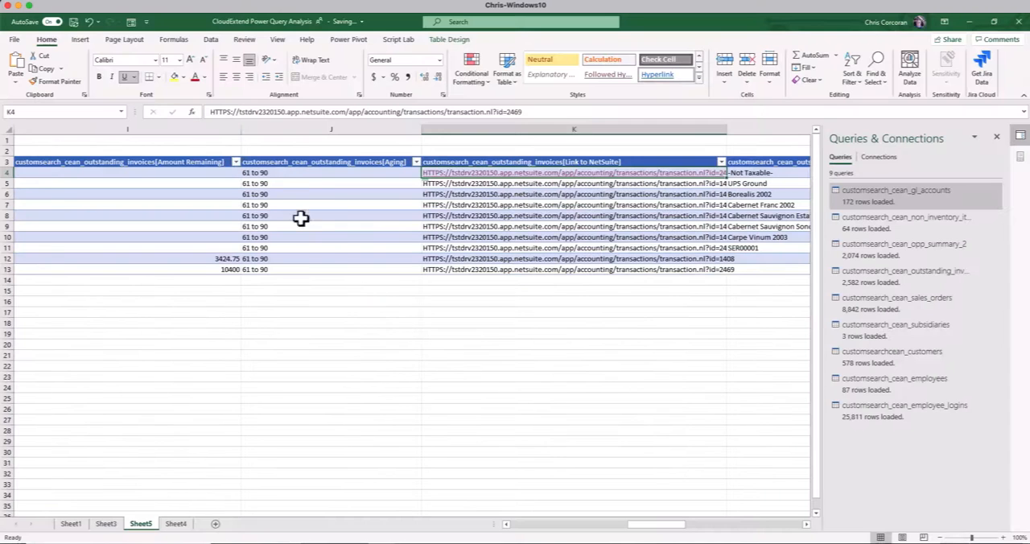
click(264, 173)
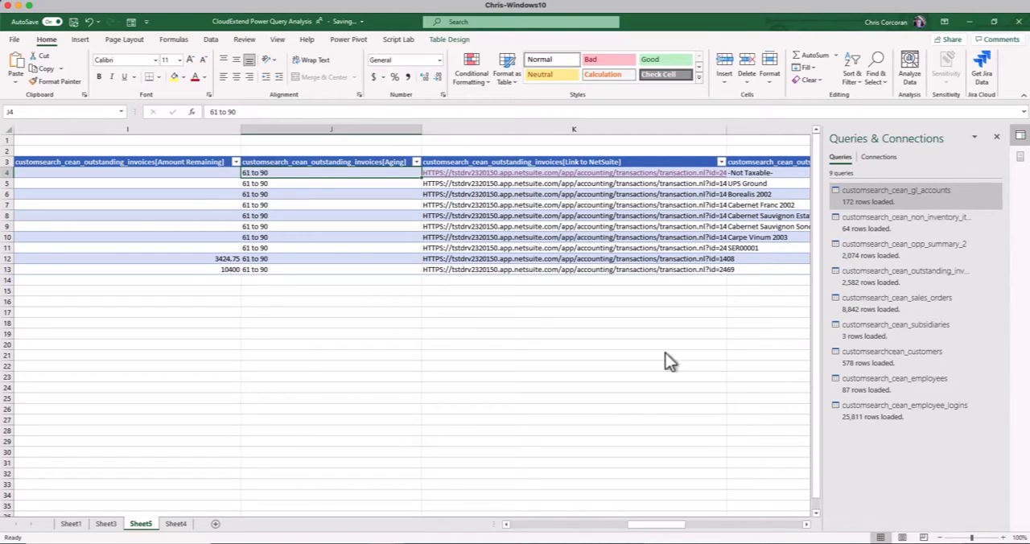
Delete Sheet5, which holds the drill-through invoice details
click(520, 523)
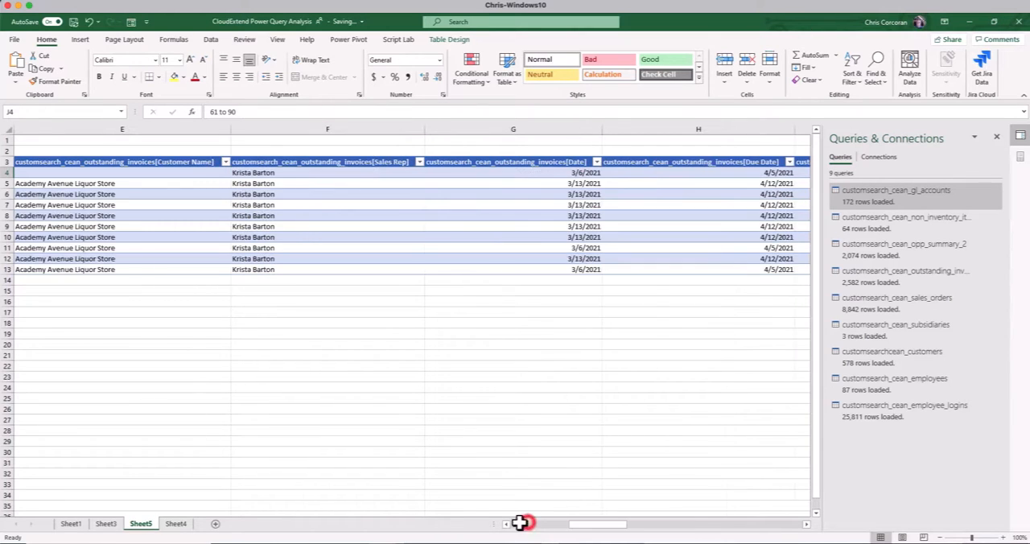
right_click(149, 524)
click(177, 392)
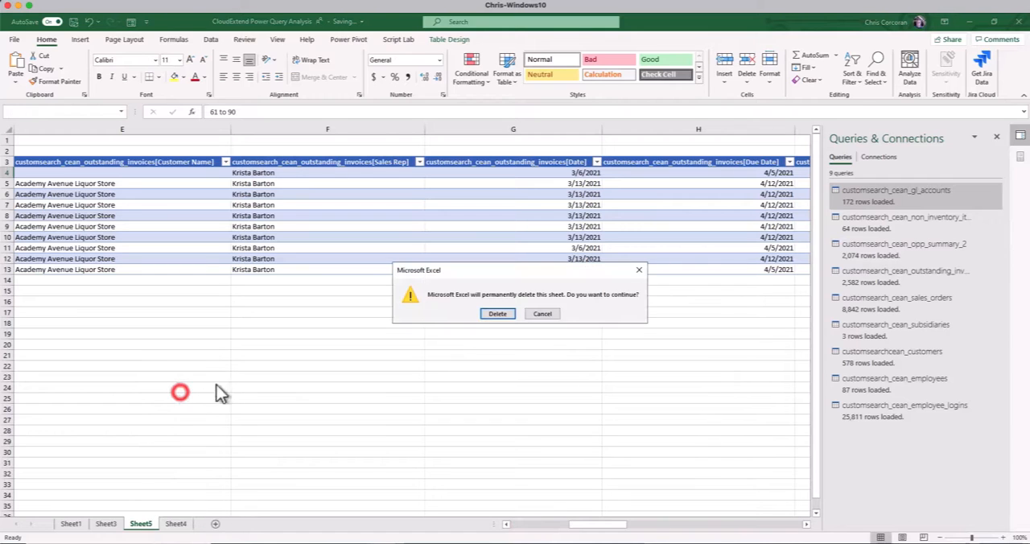
click(500, 313)
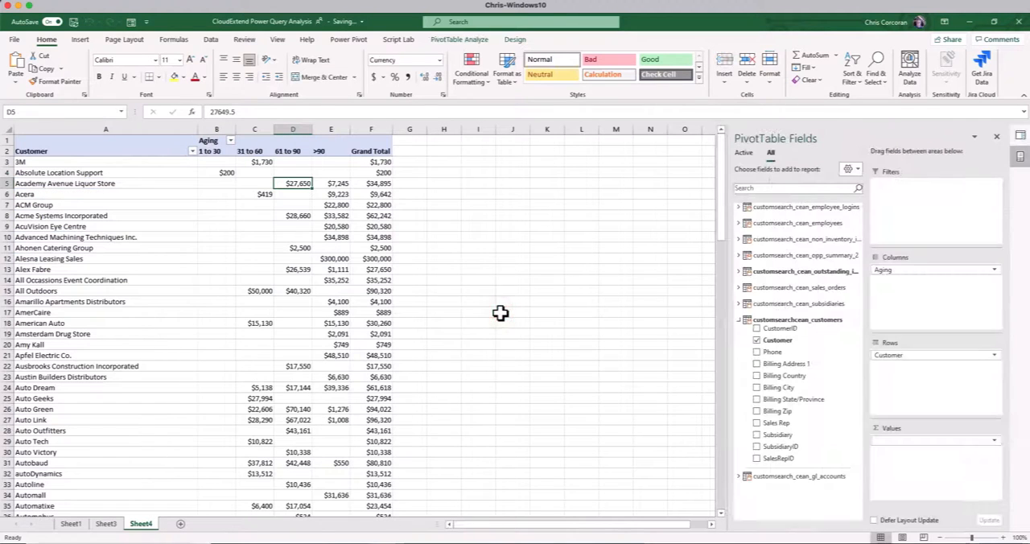
Switch to the NetSuite saved search in the browser and review its result columns, including the Aging and Link to NetSuite formulas
key(alt+Tab)
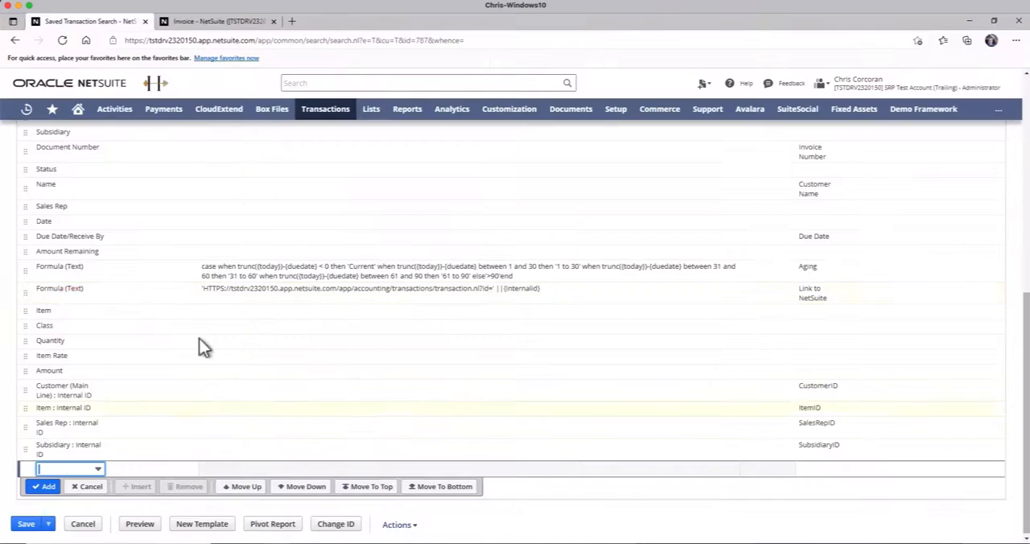
scroll(391, 392, up, 1)
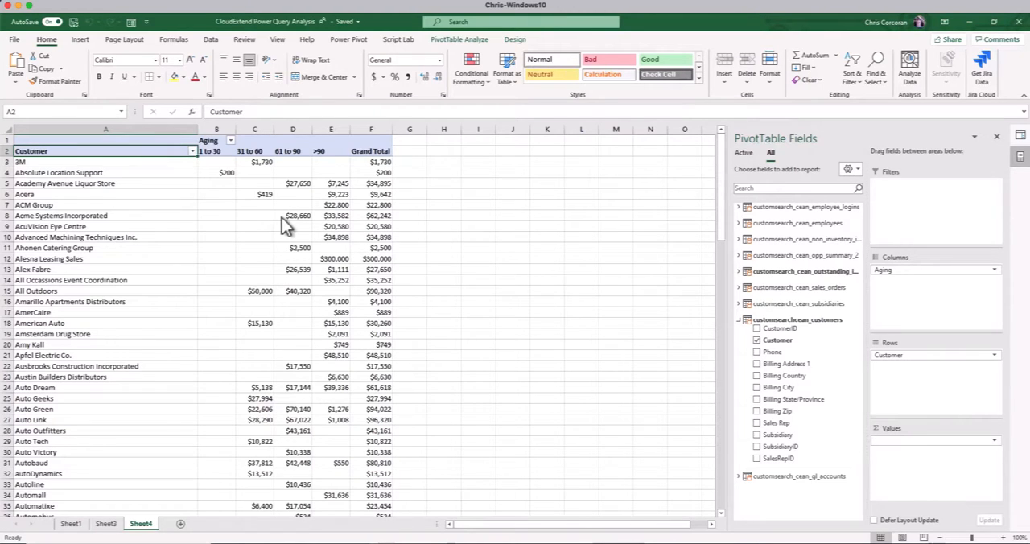
Insert a slicer for the subsidiaries table's Name field and place it beside the aging PivotTable
click(219, 153)
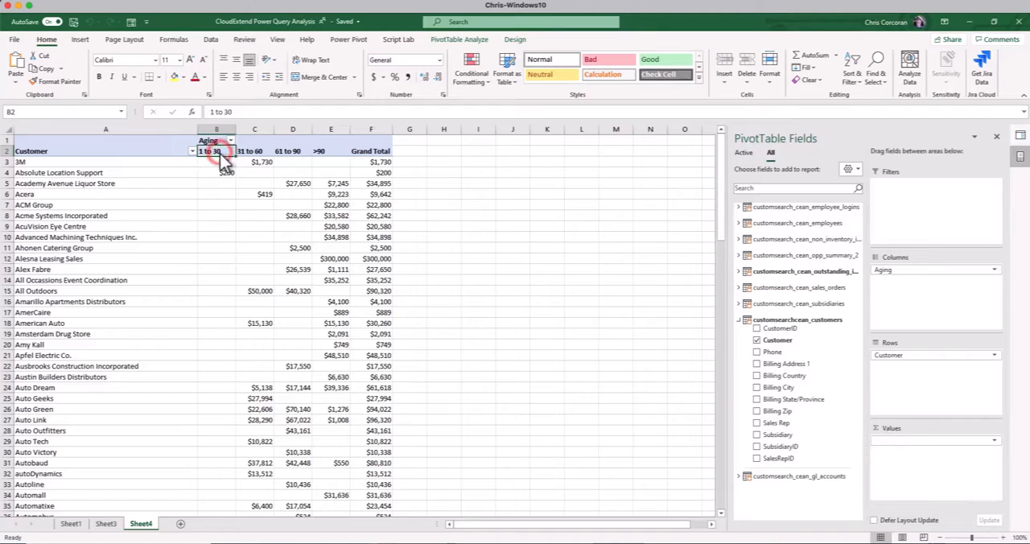
click(80, 39)
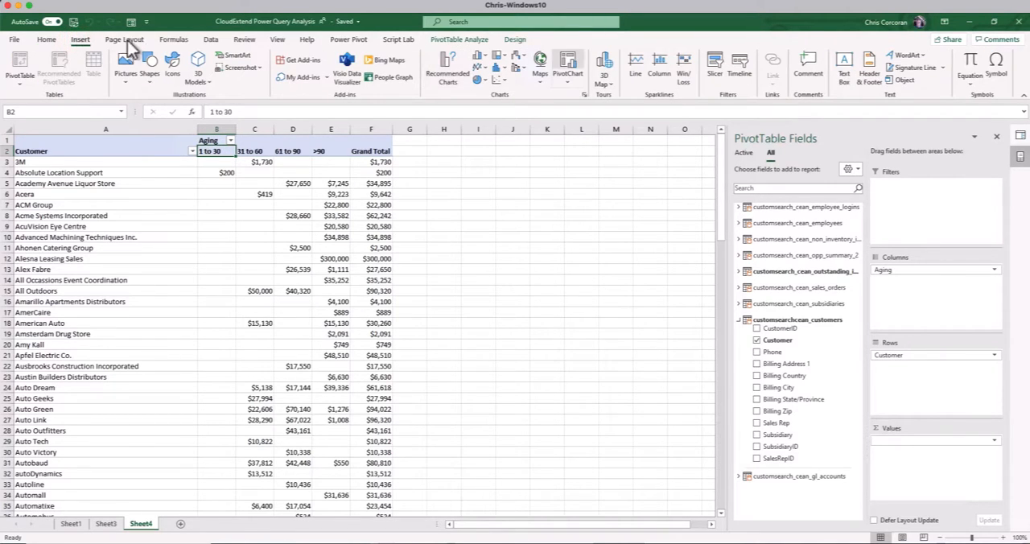
click(714, 73)
click(568, 205)
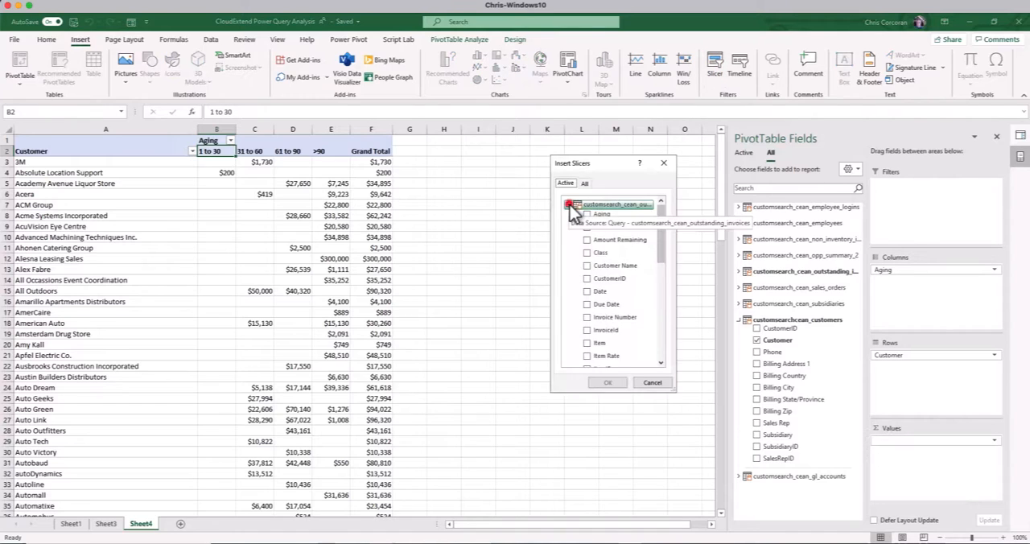
click(569, 222)
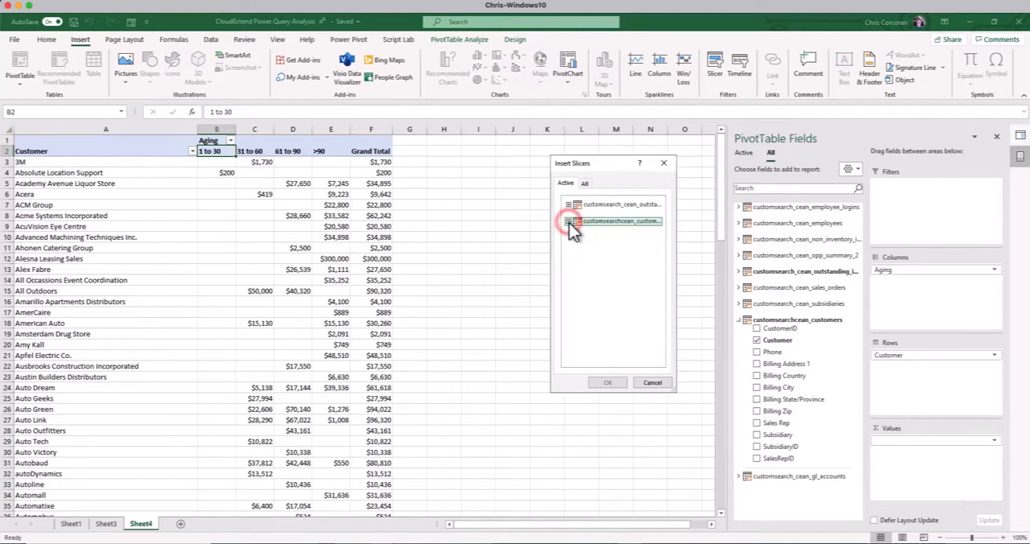
click(586, 183)
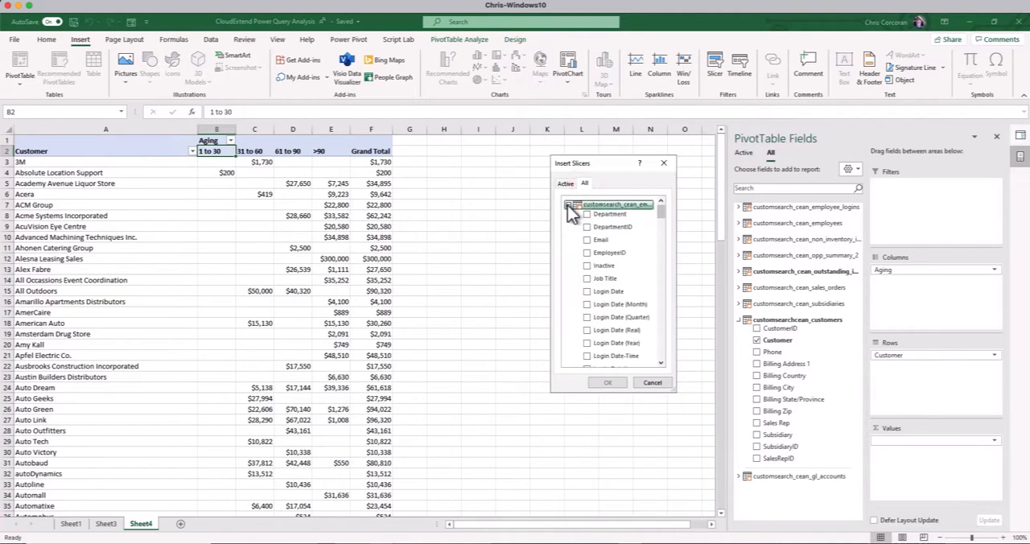
click(567, 205)
click(568, 306)
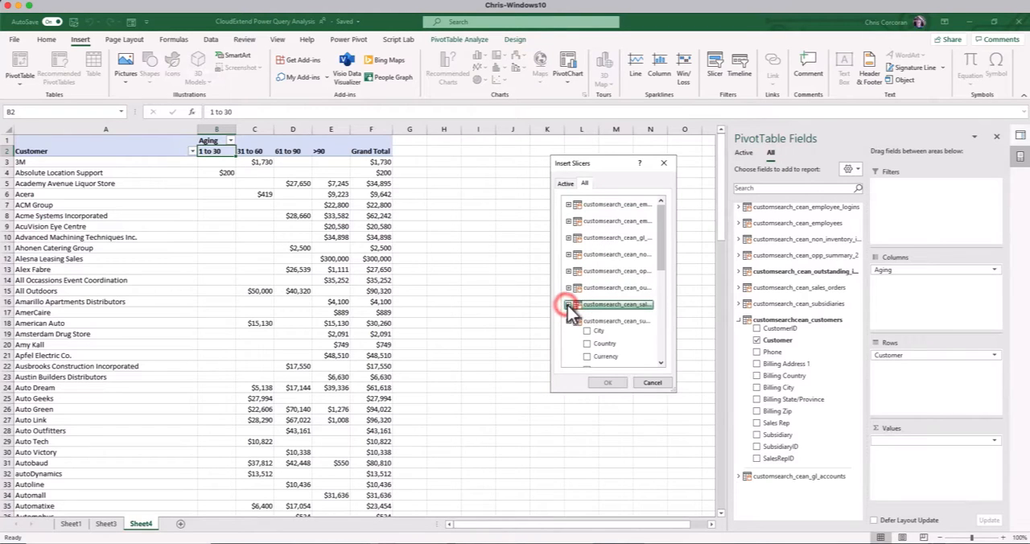
scroll(569, 310, down, 1)
click(590, 355)
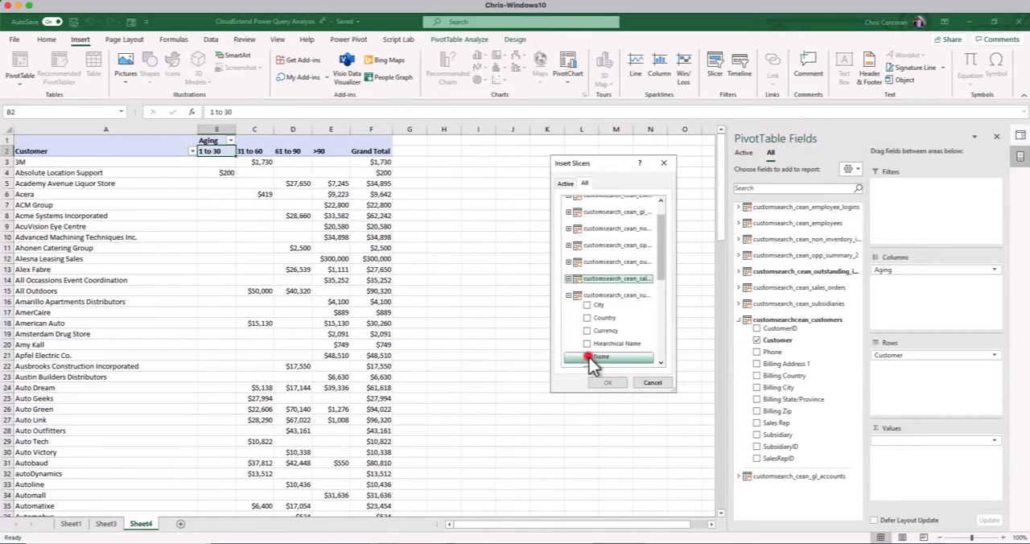
click(590, 359)
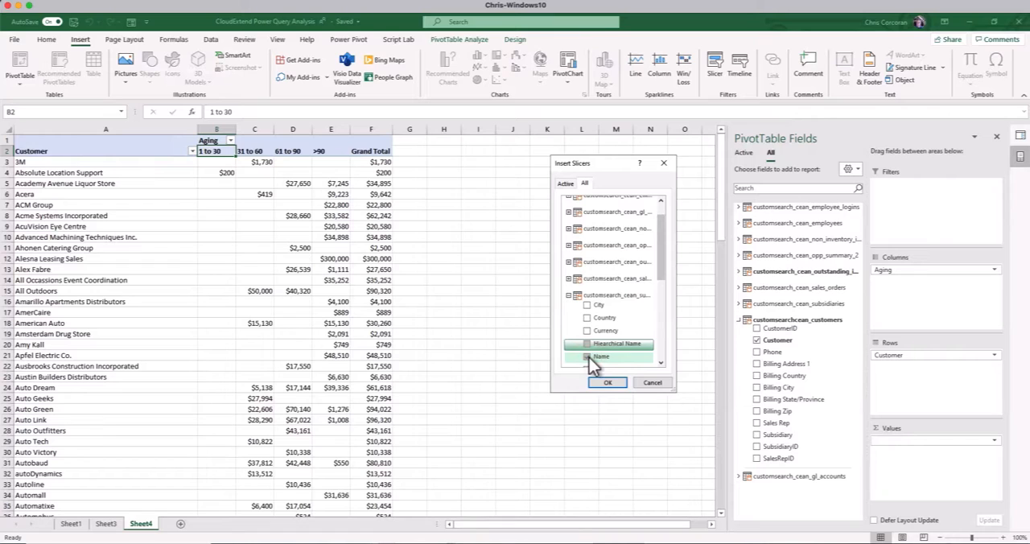
click(609, 383)
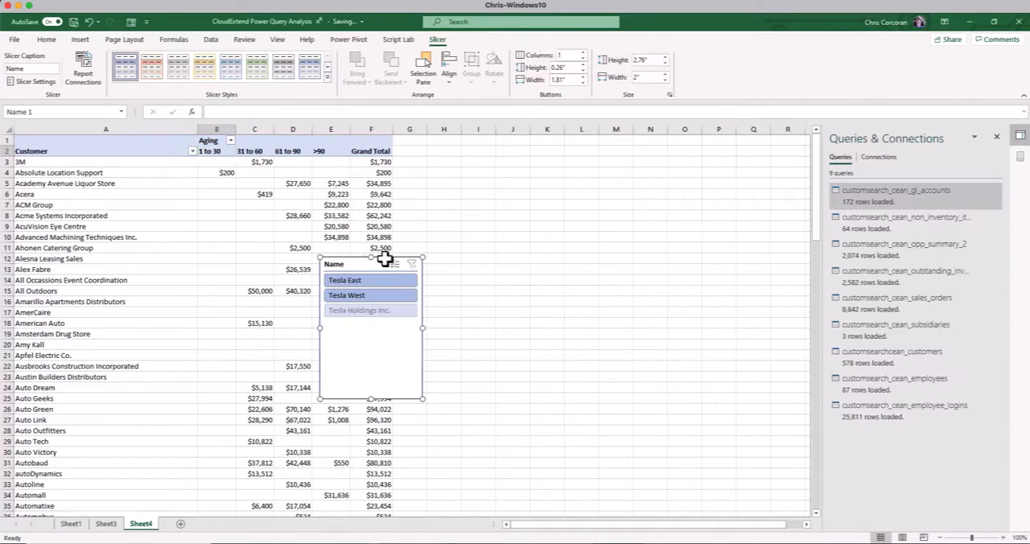
drag(385, 260, 496, 143)
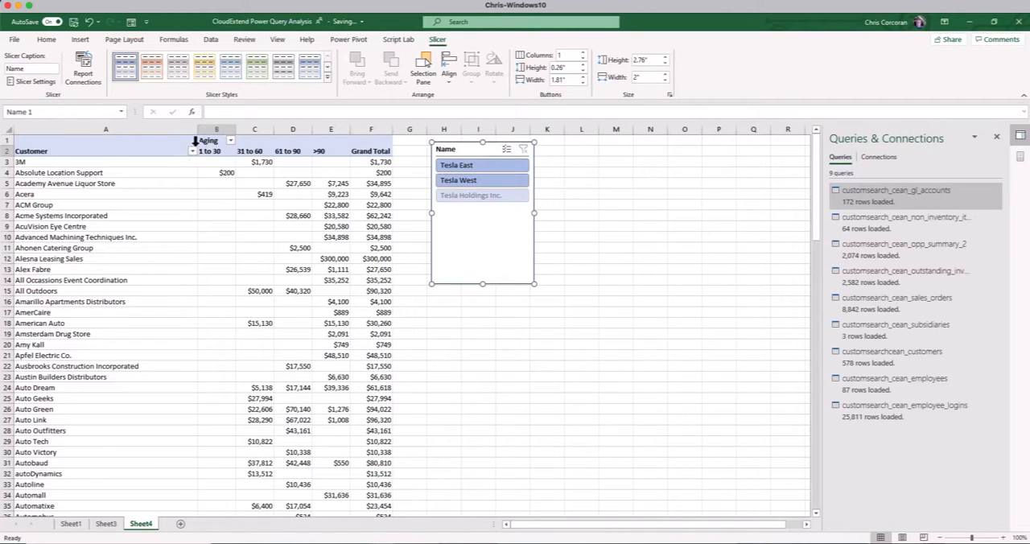
Insert a slicer for the outstanding invoices table's Aging field and place it to the right of the Name slicer
click(120, 143)
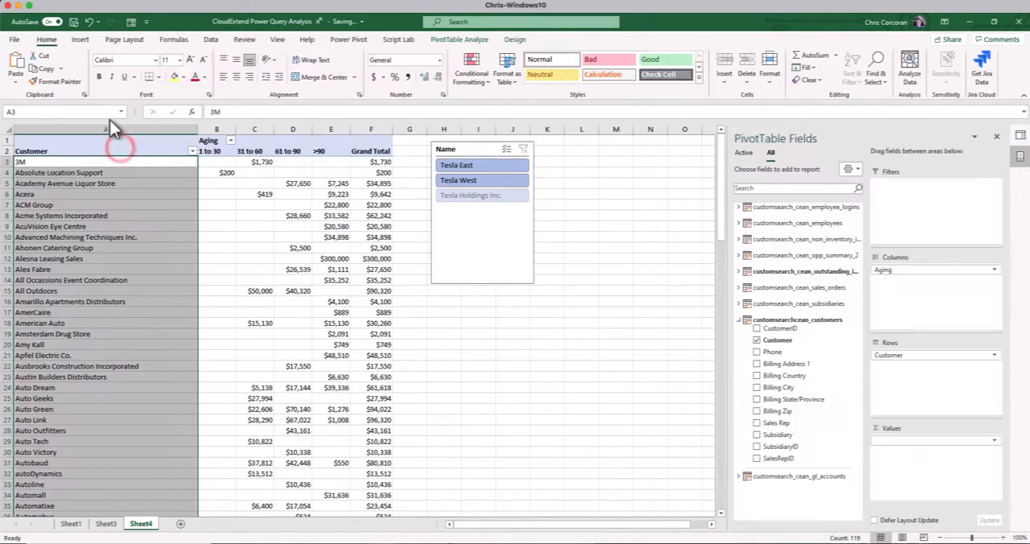
click(81, 39)
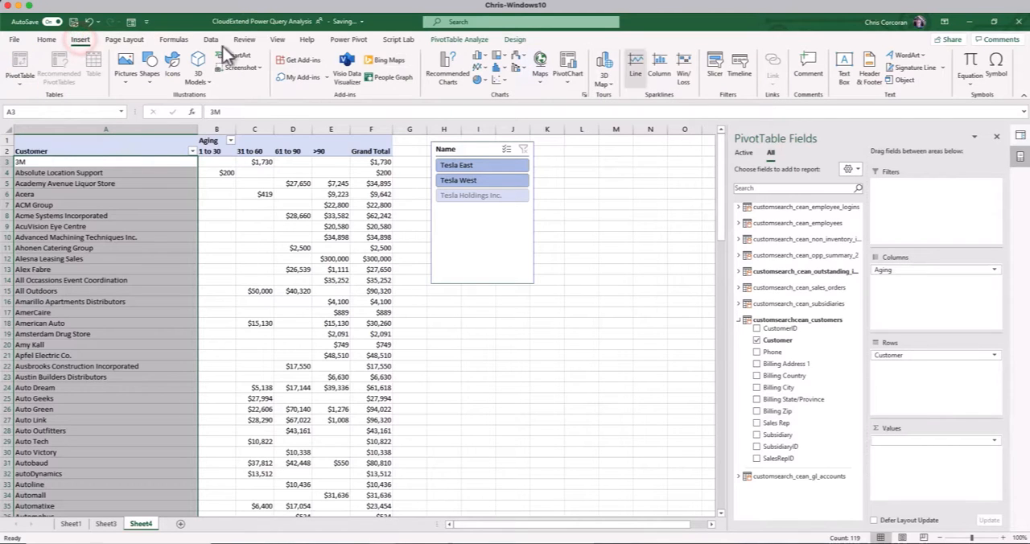
click(719, 68)
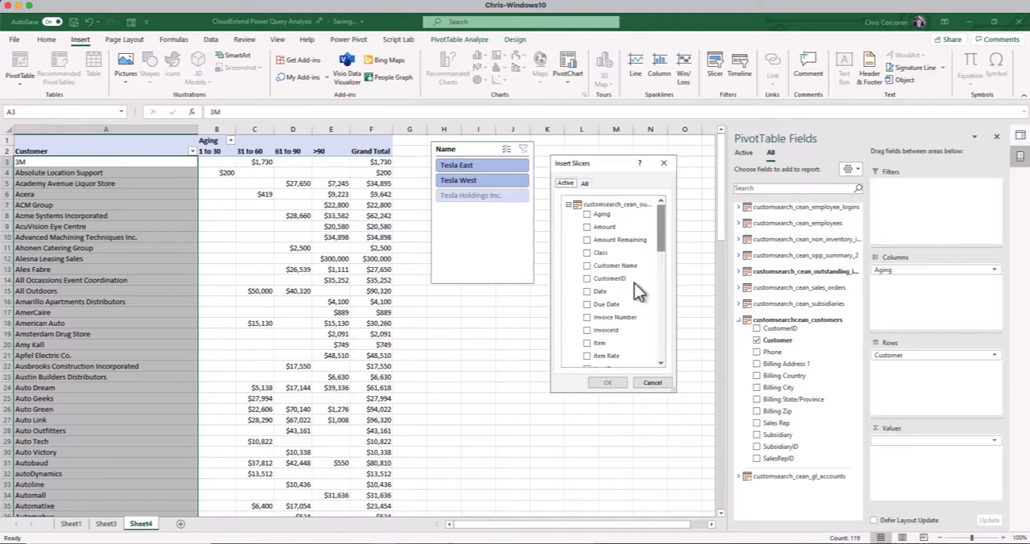
click(587, 215)
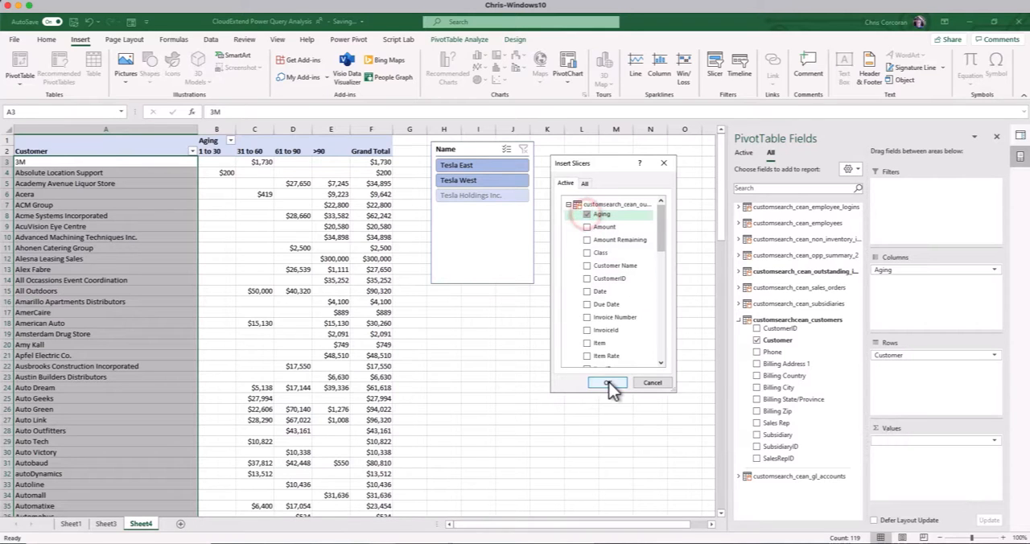
click(608, 382)
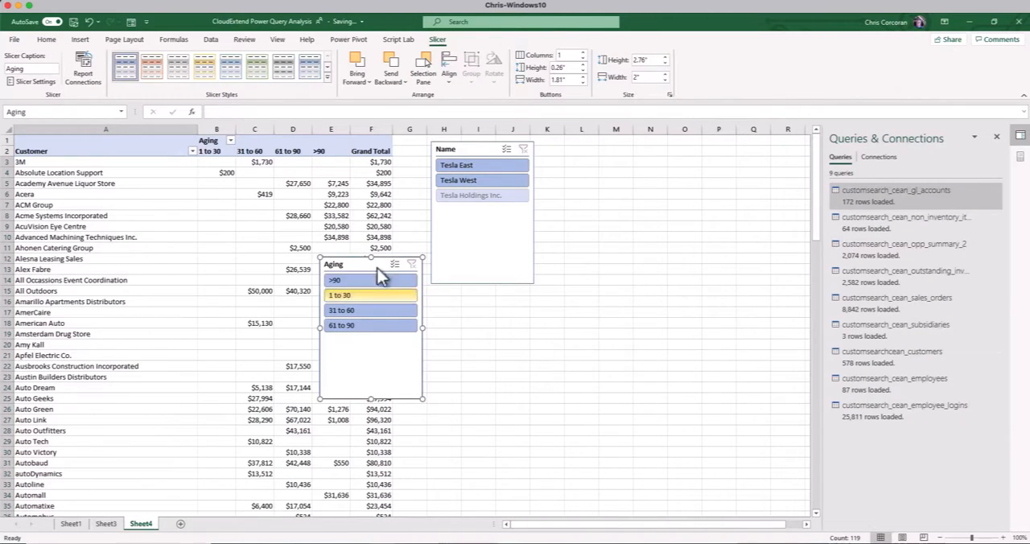
drag(359, 258, 600, 160)
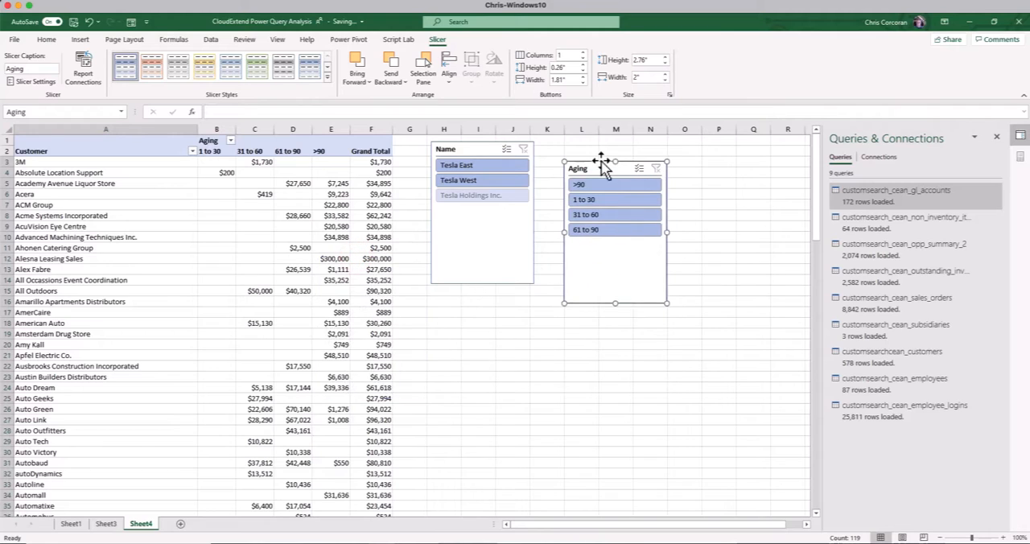
Filter the PivotTable by the aging buckets 1 to 30, 31 to 60, 61 to 90 and >90 in turn, and clear the Aging filter
click(588, 202)
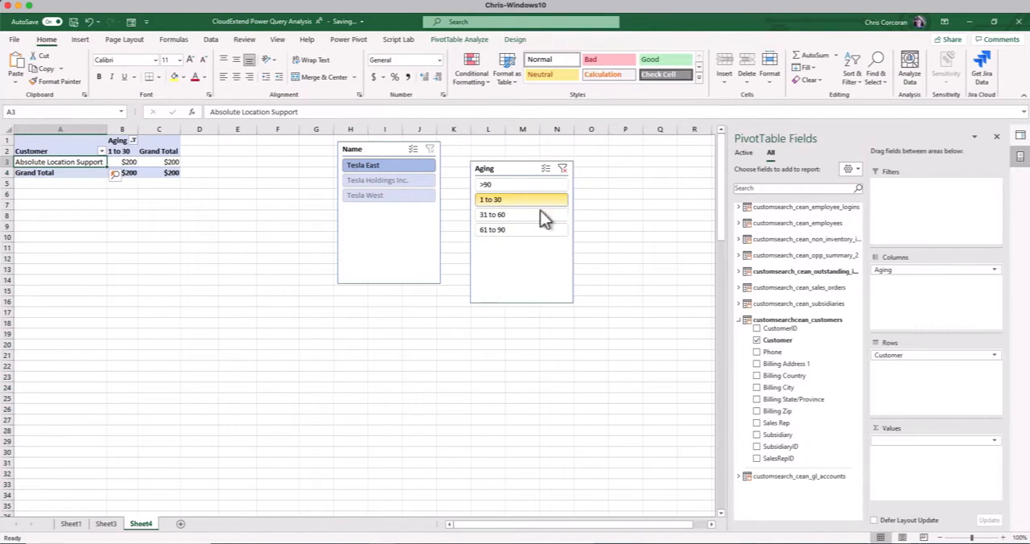
click(512, 215)
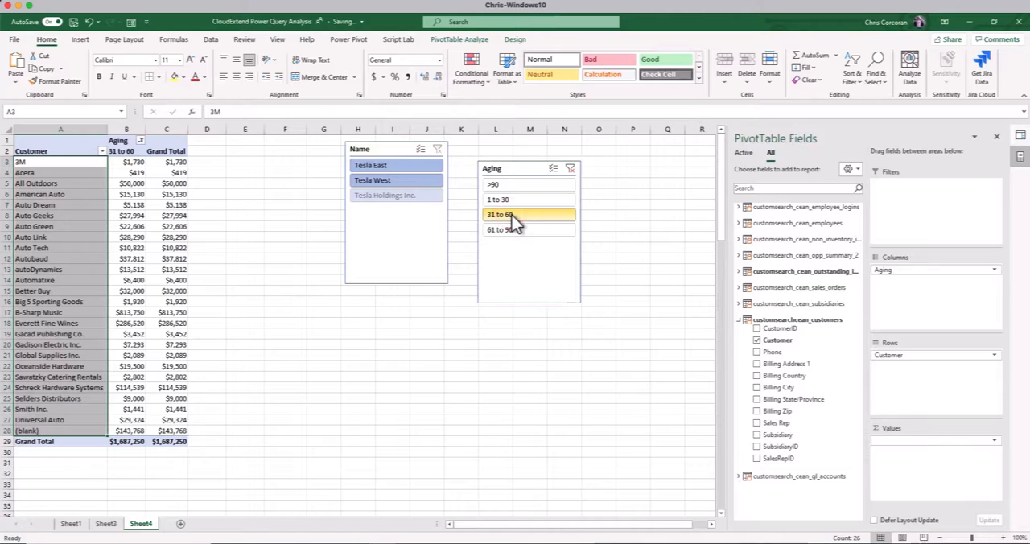
click(519, 230)
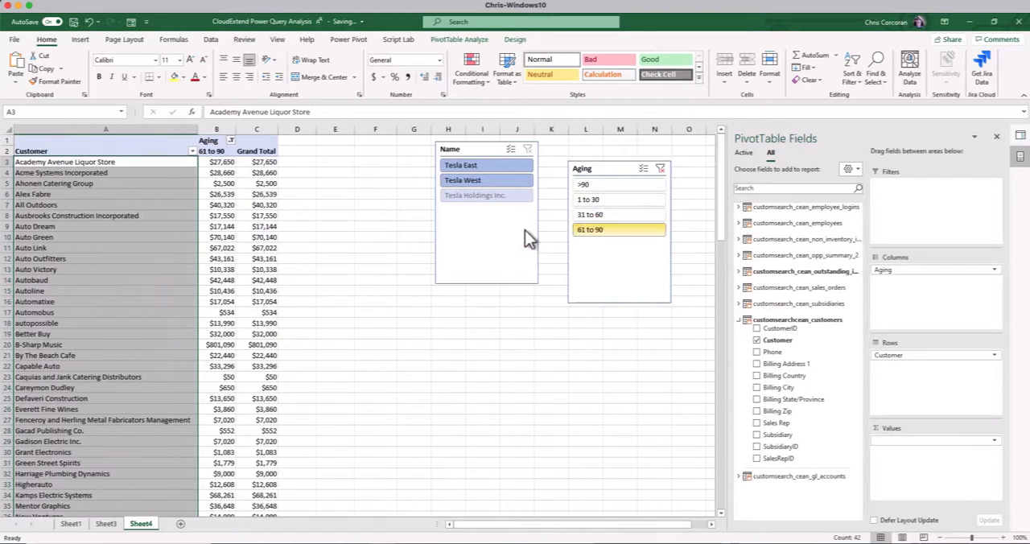
click(593, 186)
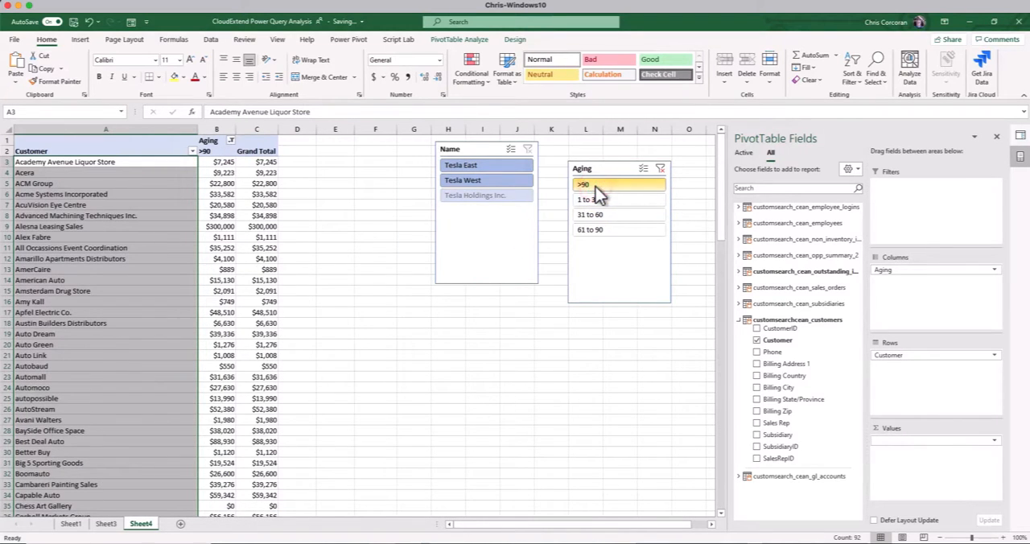
click(660, 169)
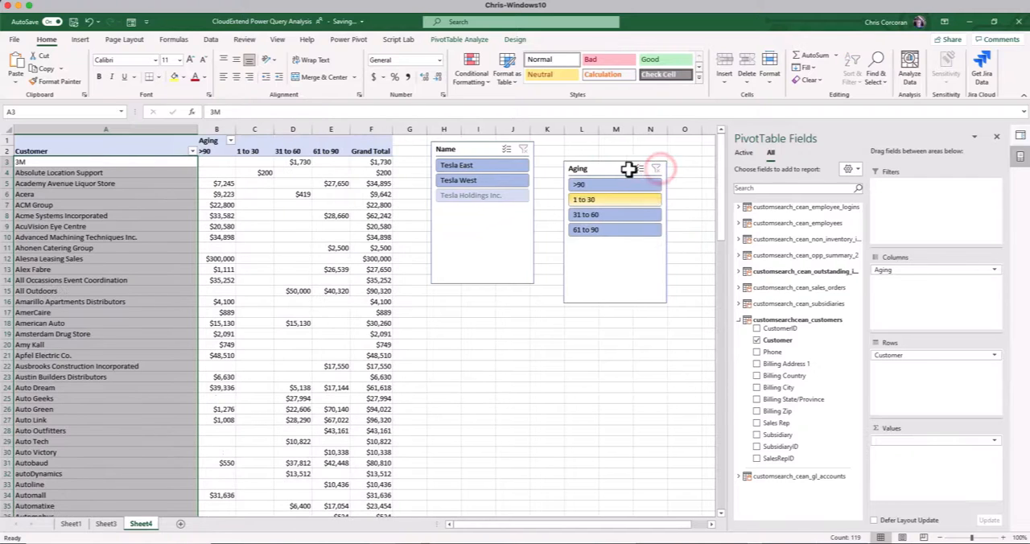
Filter the PivotTable by subsidiary Tesla East, switch to Tesla West, and clear the Name filter
click(488, 168)
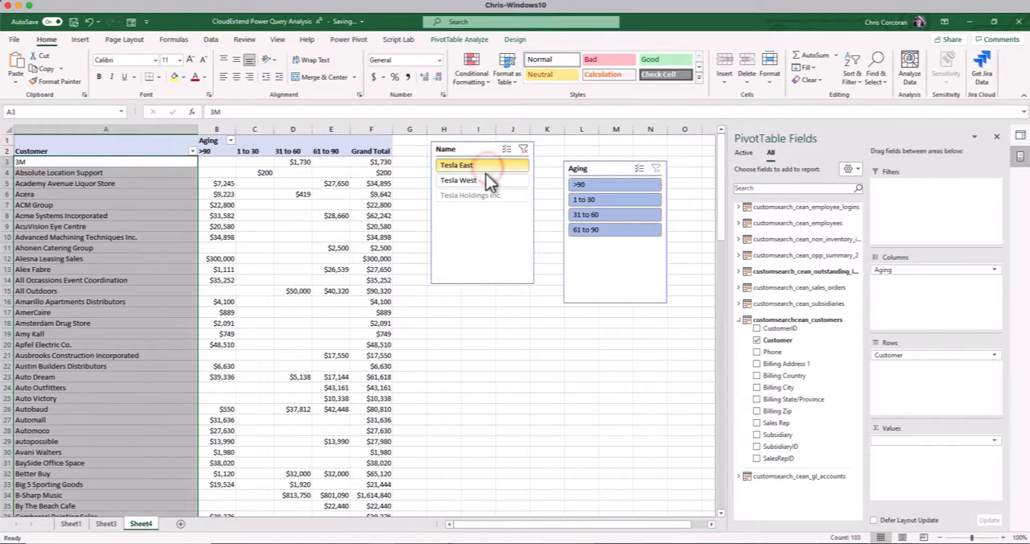
click(482, 181)
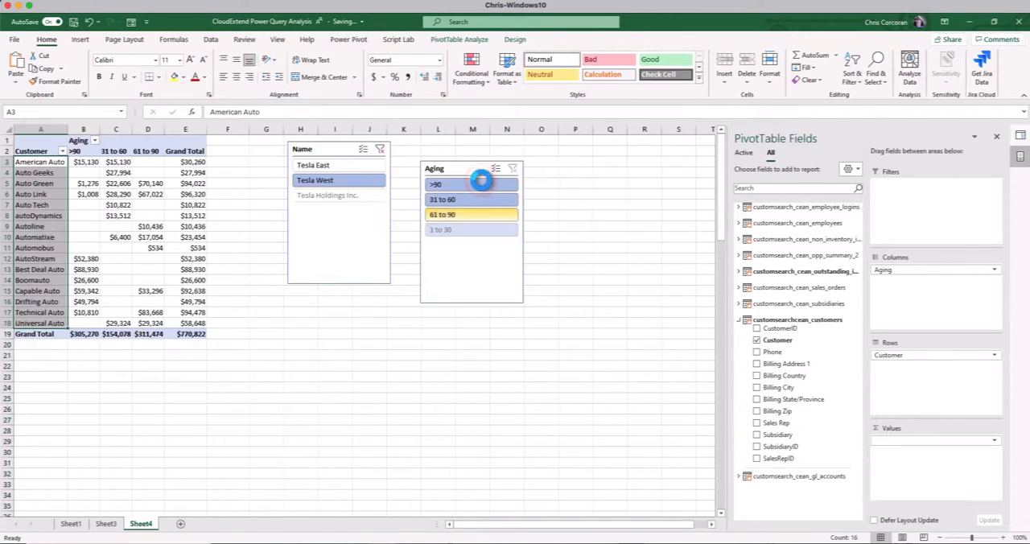
click(380, 149)
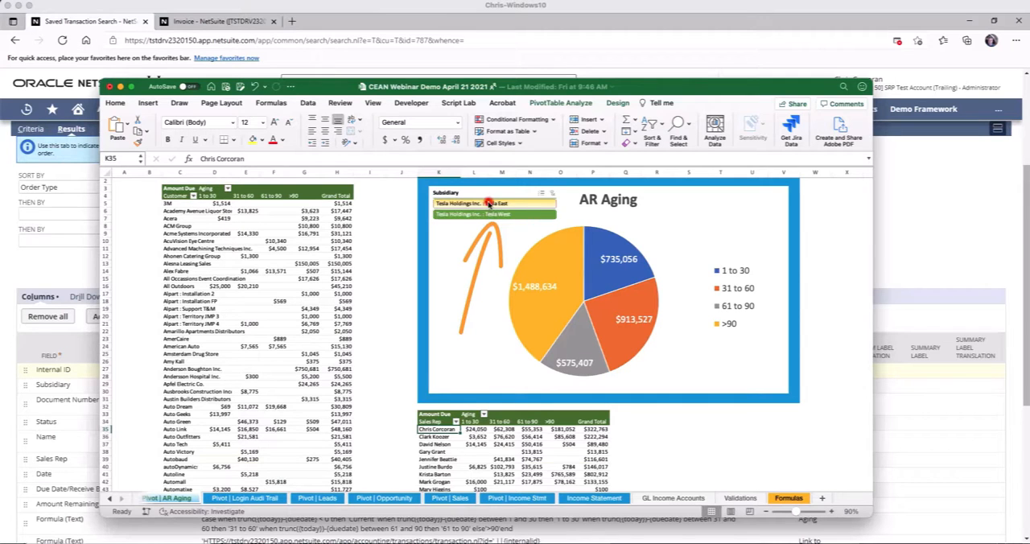
In the CEAN Webinar Demo workbook, filter the AR Aging report to Tesla East, review the chart and sales rep table, and clear the Subsidiary filter
click(488, 216)
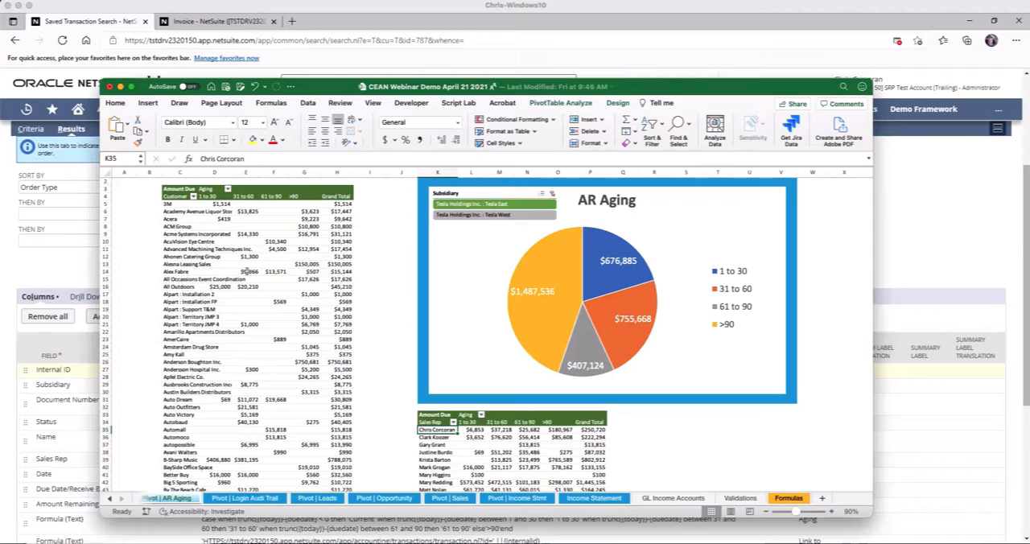
scroll(451, 442, down, 6)
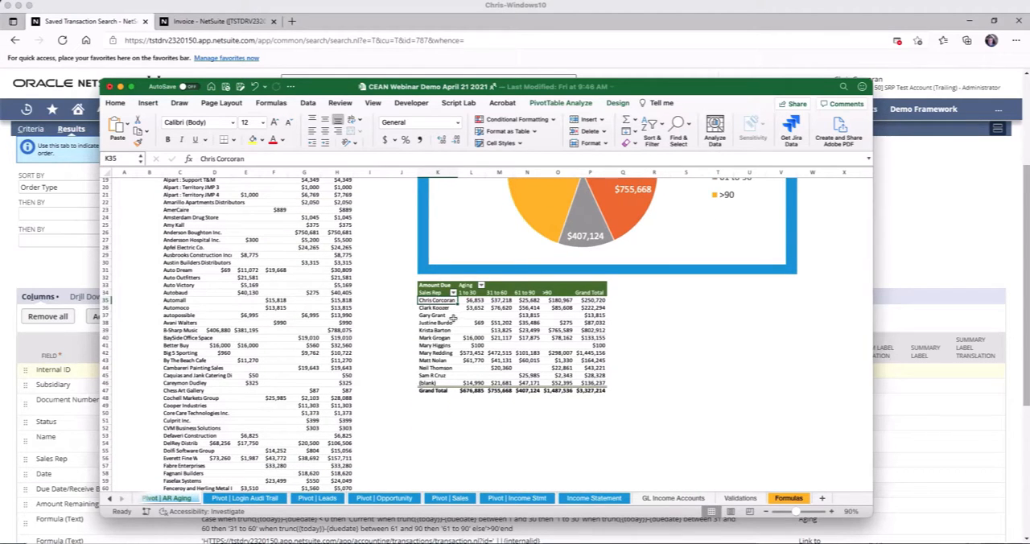
scroll(543, 378, up, 5)
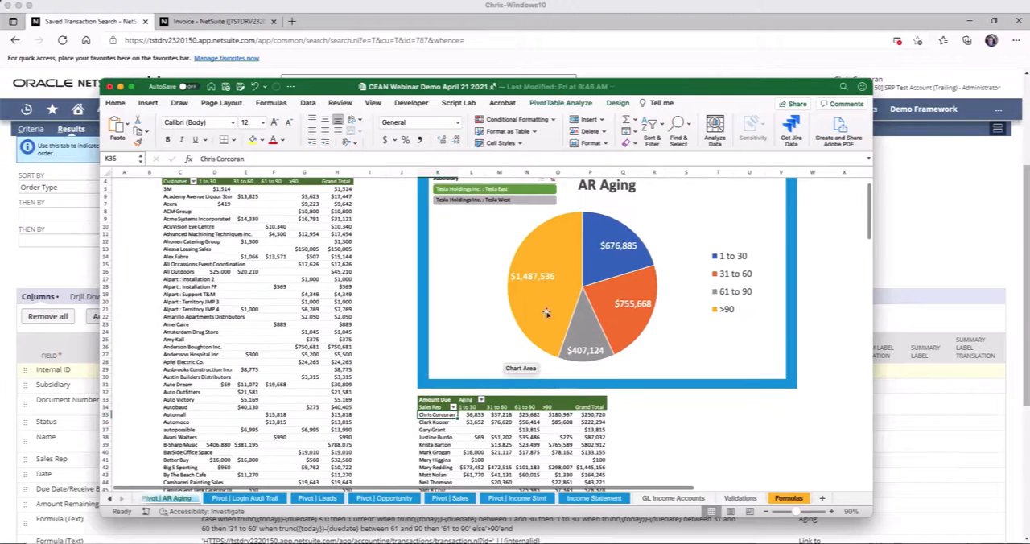
scroll(551, 207, up, 1)
click(550, 201)
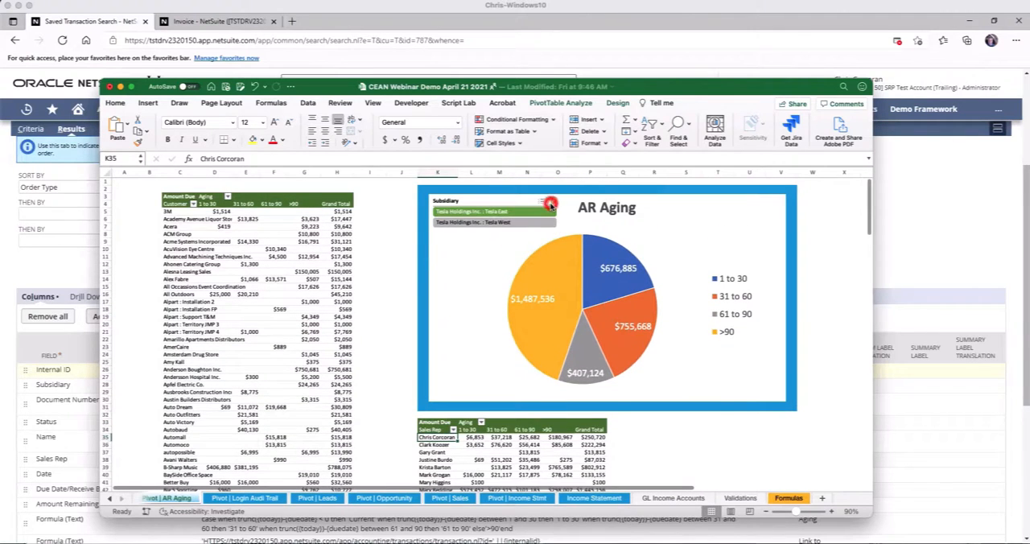
scroll(556, 222, down, 5)
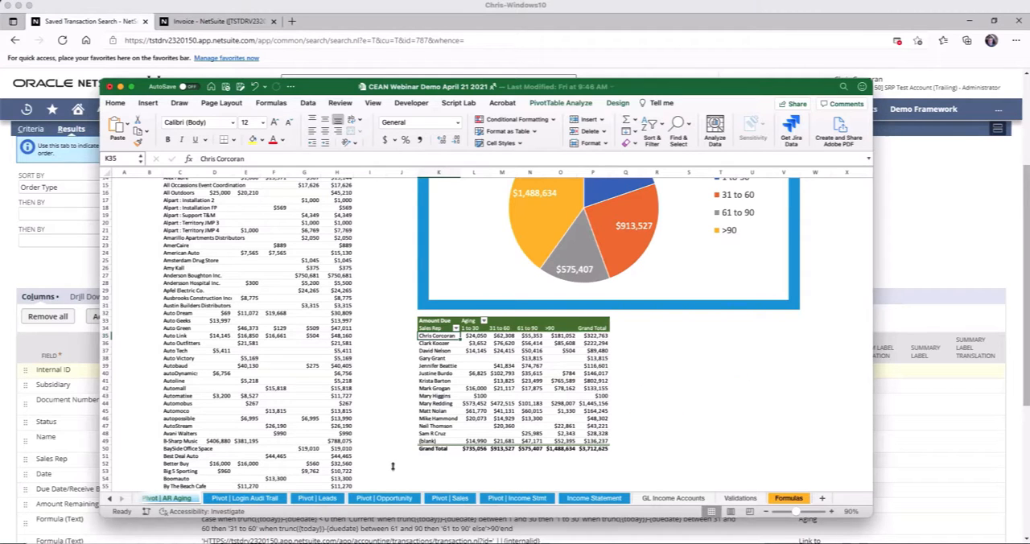
Open the Pivot | Login Audi Trail sheet and look at the 2021 logins by quarter and month, leaving the year collapsed
click(245, 498)
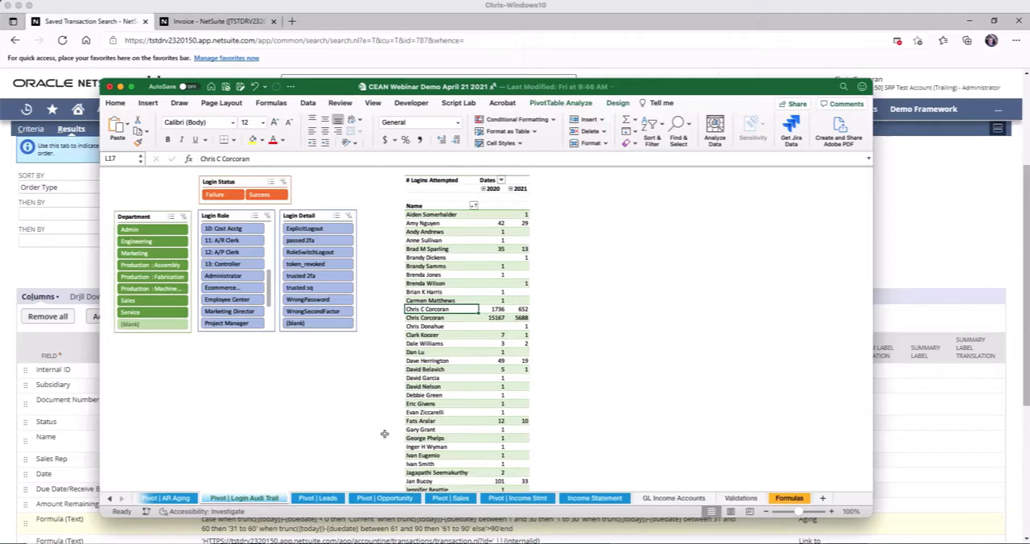
click(511, 188)
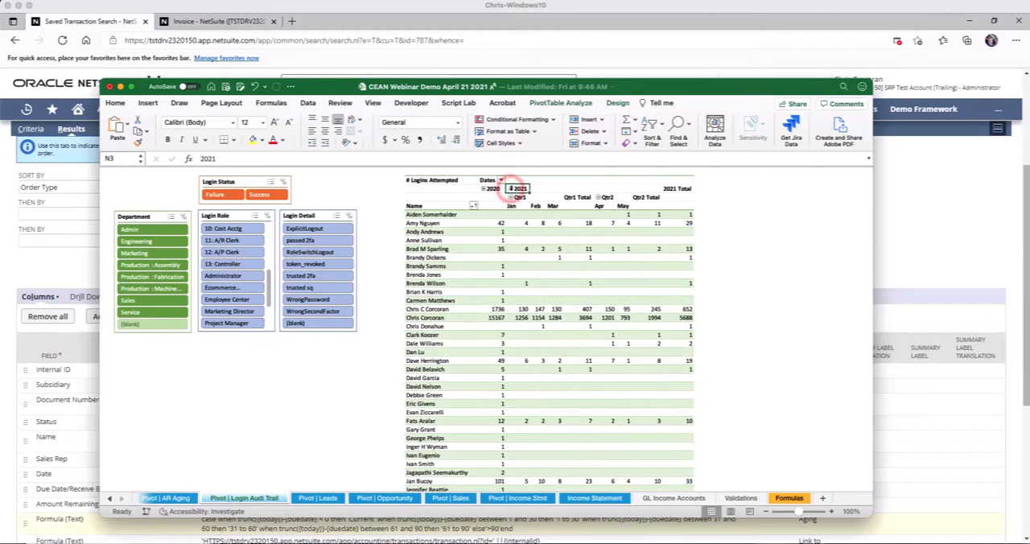
click(511, 188)
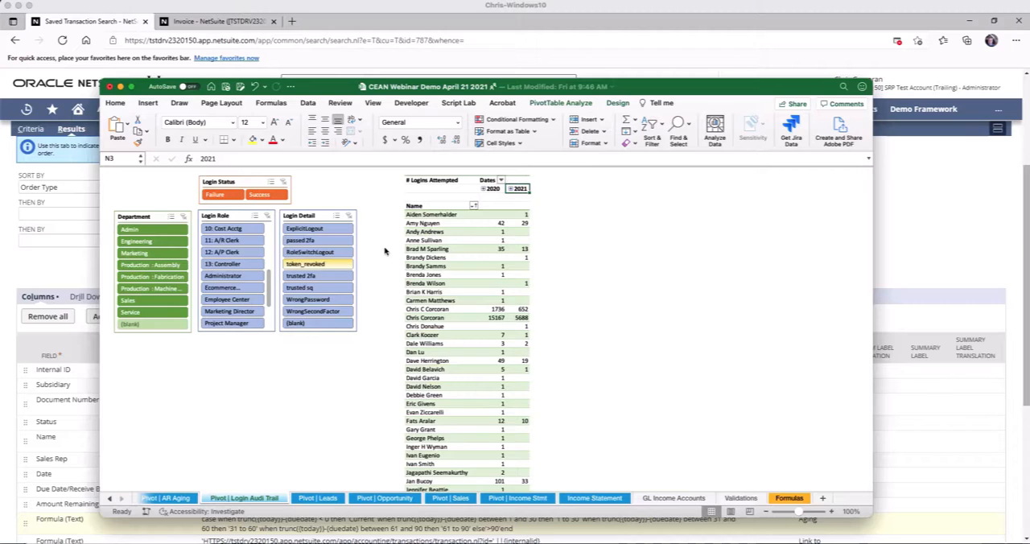
Filter the login audit PivotTable to Login Status Failure and Login Detail token_revoked
click(225, 195)
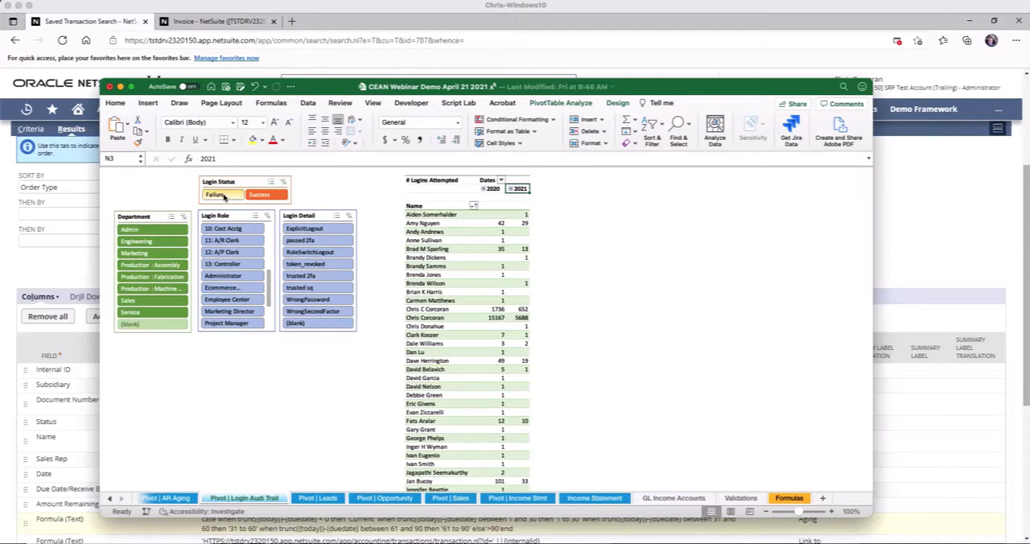
click(225, 196)
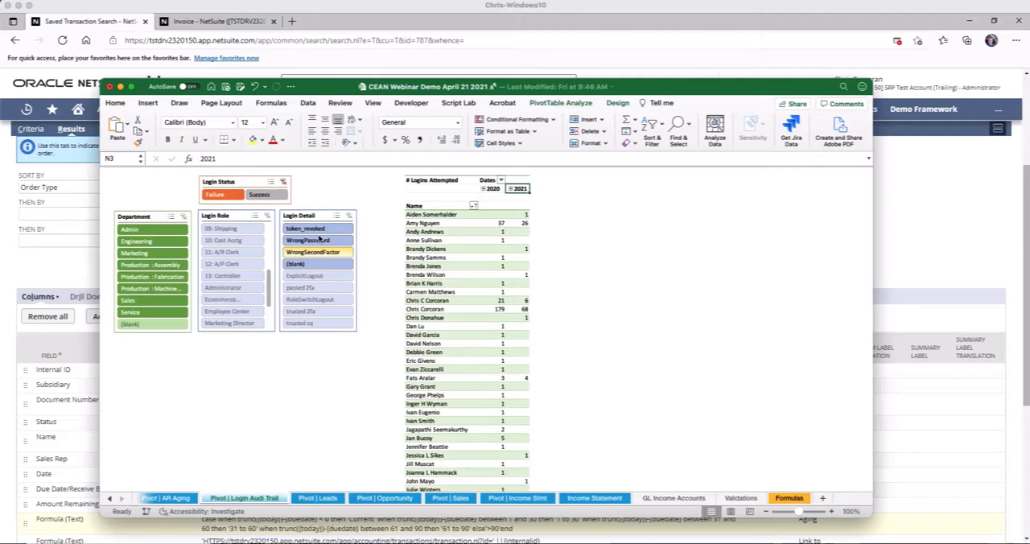
click(313, 230)
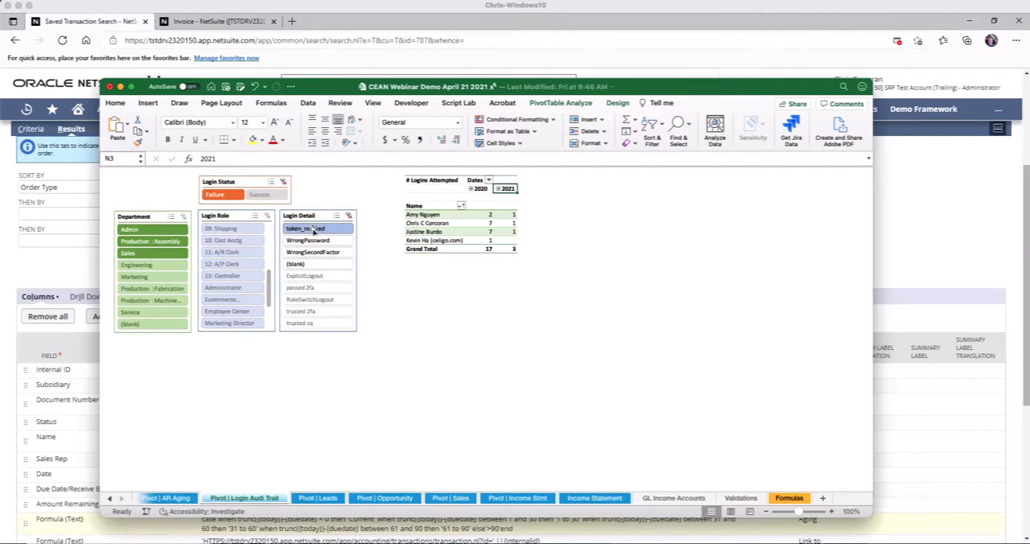
Clear the Login Status and Login Detail filters and filter the login audit PivotTable to the Administrator login role
click(284, 183)
click(349, 215)
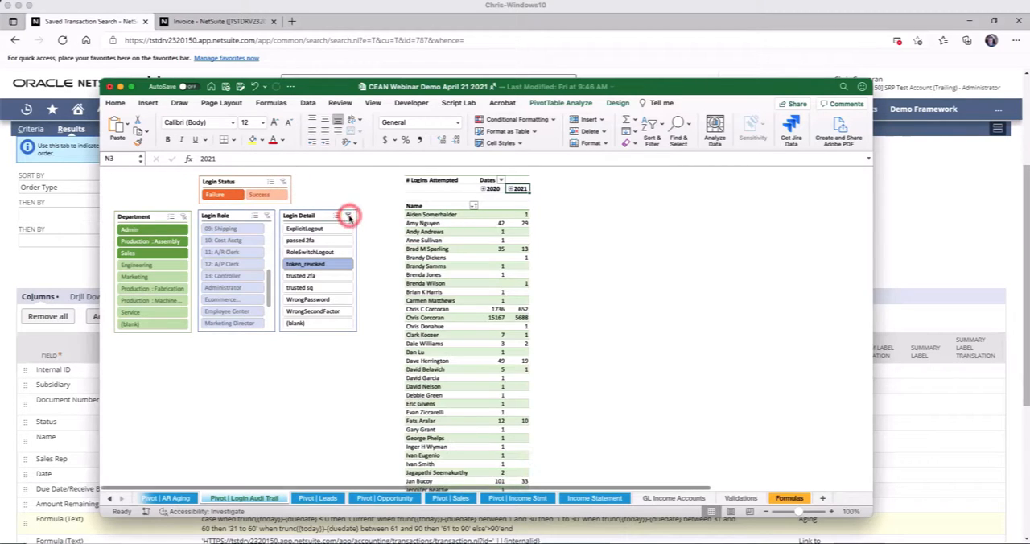
drag(268, 283, 269, 314)
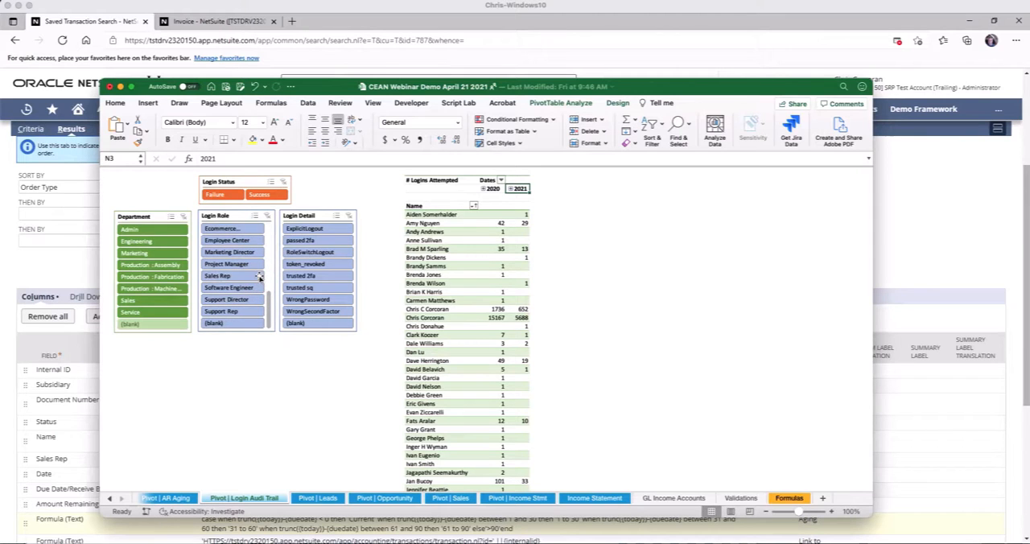
drag(268, 300, 270, 272)
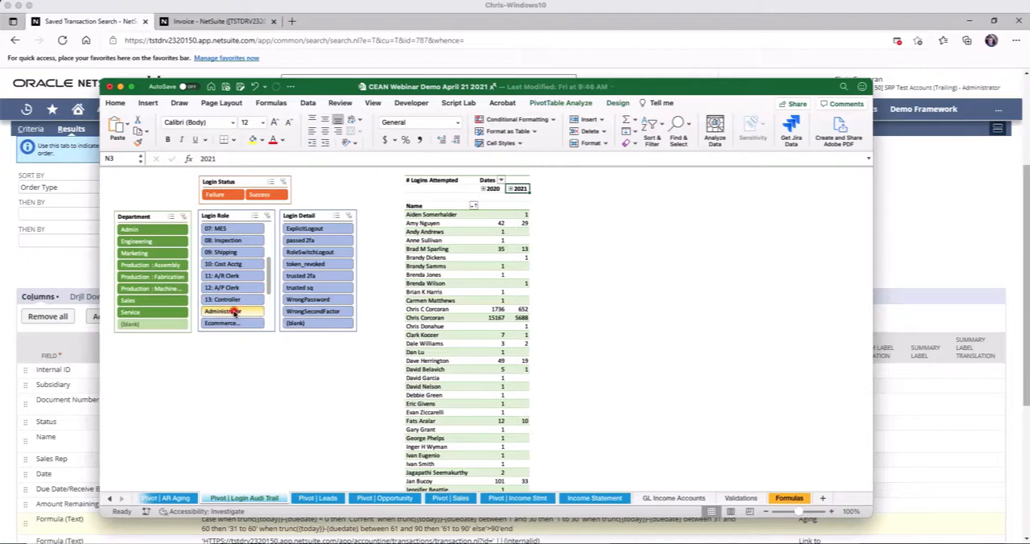
click(231, 312)
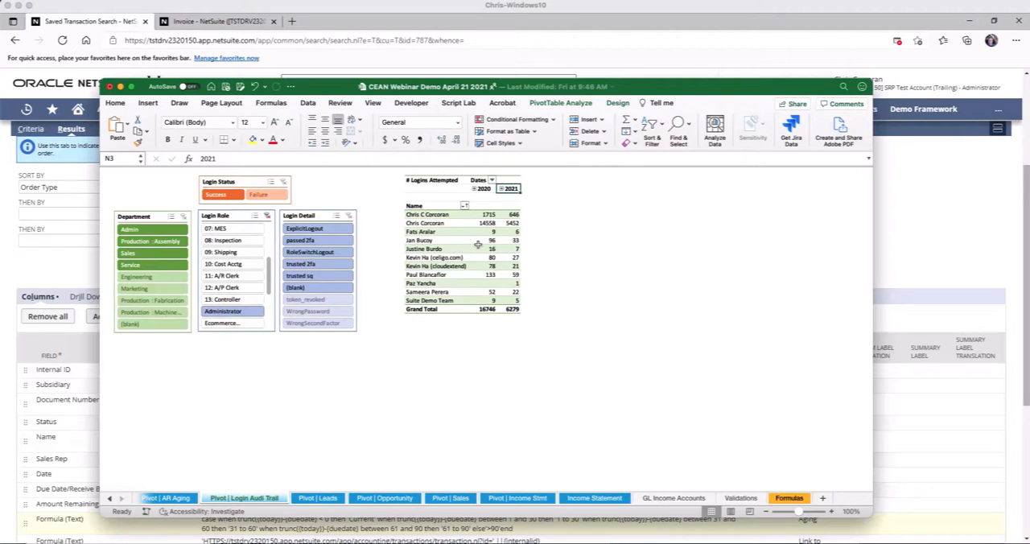
click(284, 184)
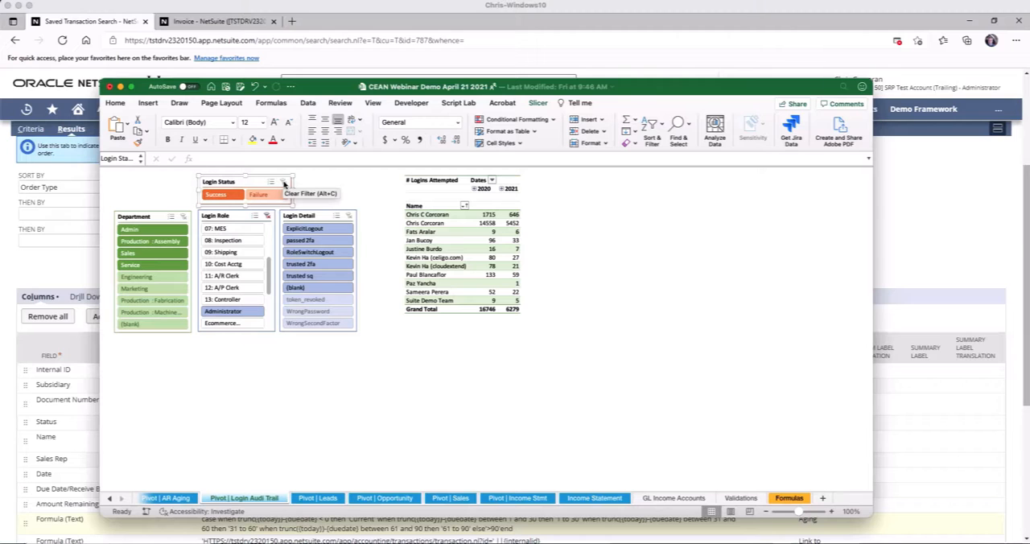
View the leads by month and source on Pivot | Leads, and look over the rep and item tables on Pivot | Sales
click(327, 499)
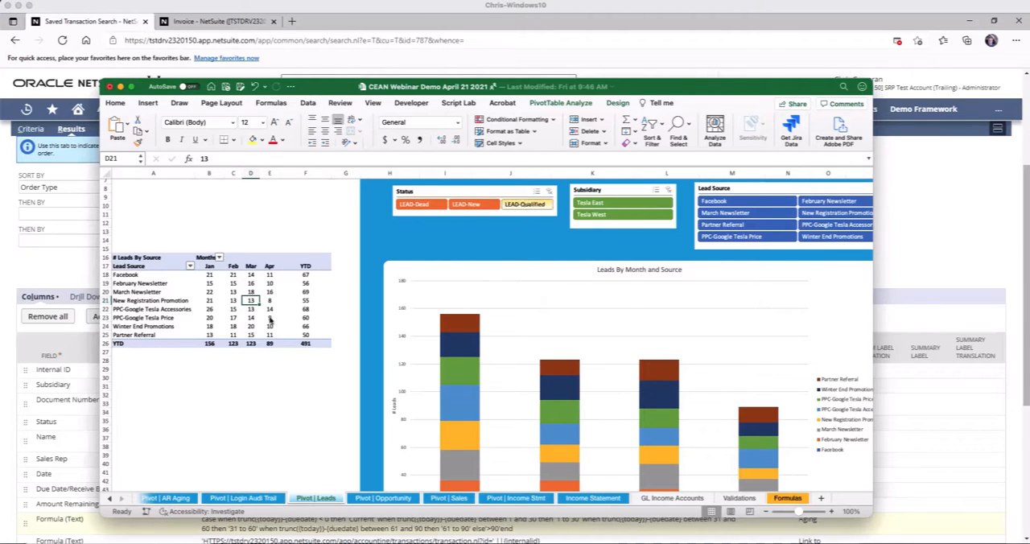
click(449, 498)
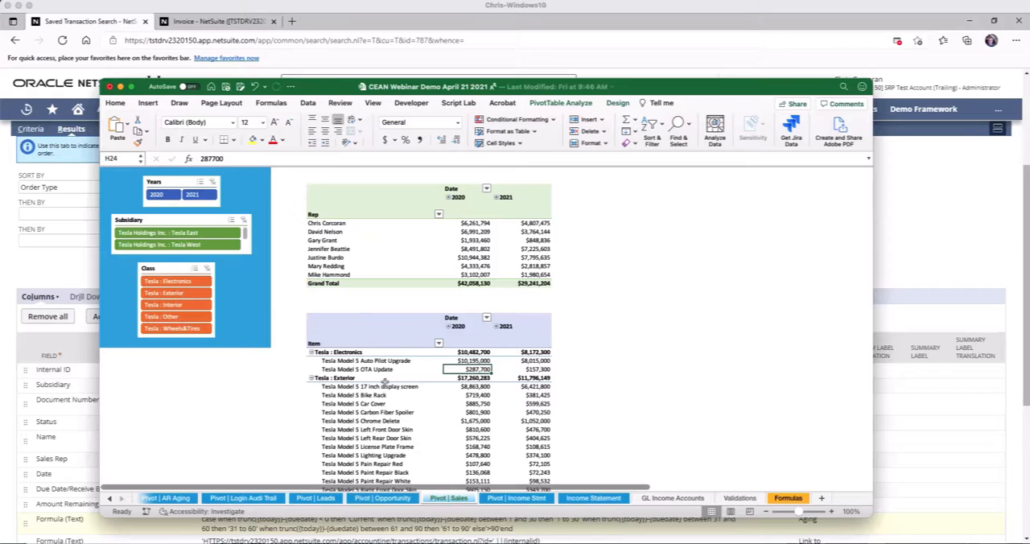
scroll(387, 388, down, 1)
scroll(387, 388, up, 1)
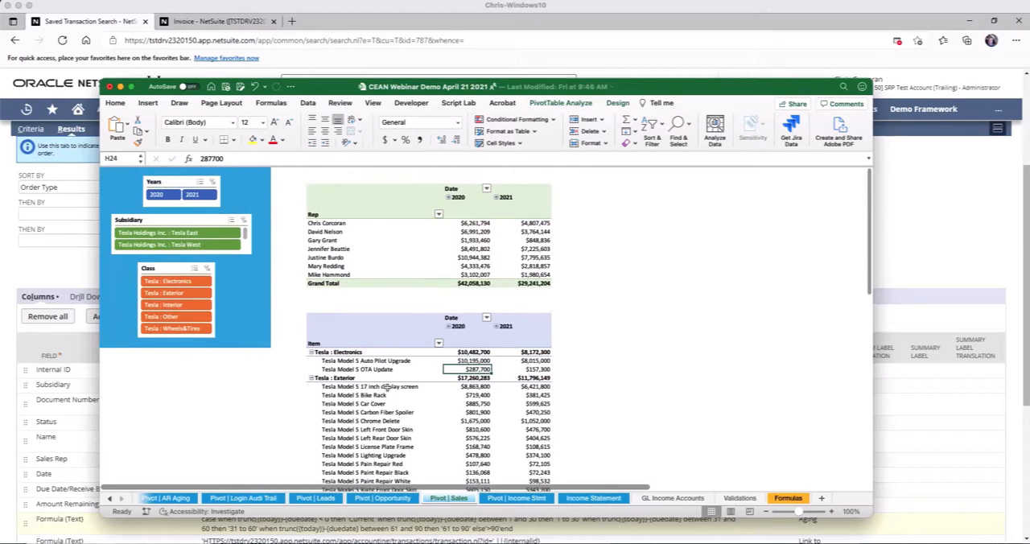